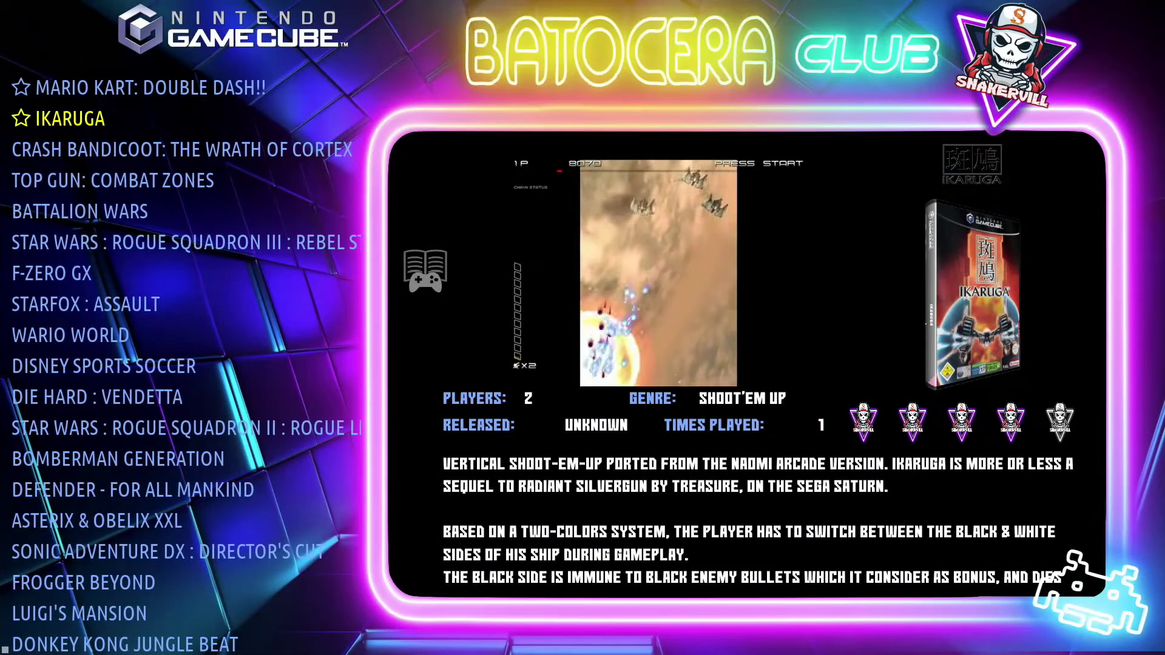
# Open the advanced system options for Nintendo GameCube
pyautogui.press('space')
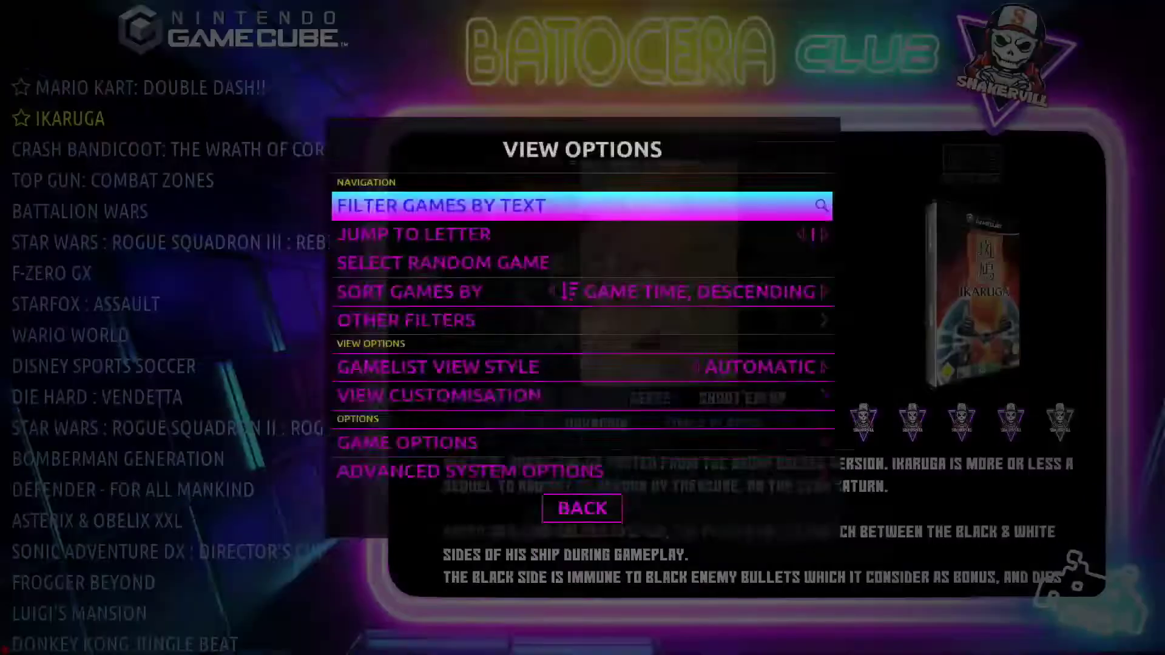
pyautogui.press('Down')
pyautogui.press('Down')
pyautogui.press('Down')
pyautogui.press('Down')
pyautogui.press('Down')
pyautogui.press('Down')
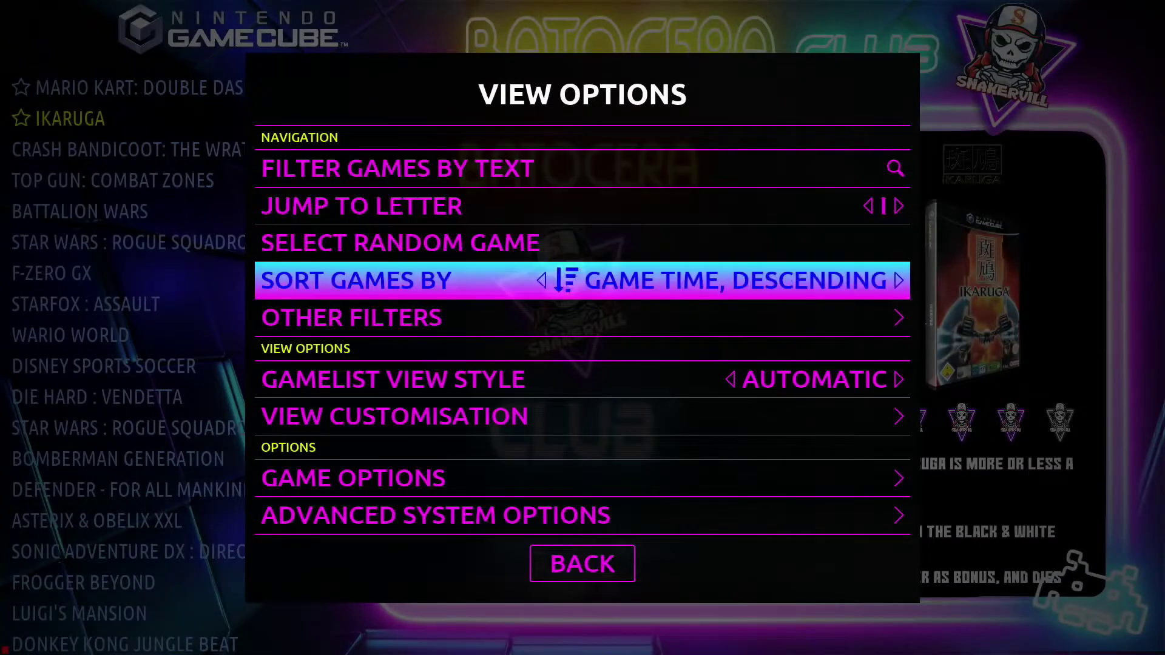
pyautogui.press('Down')
pyautogui.press('Down')
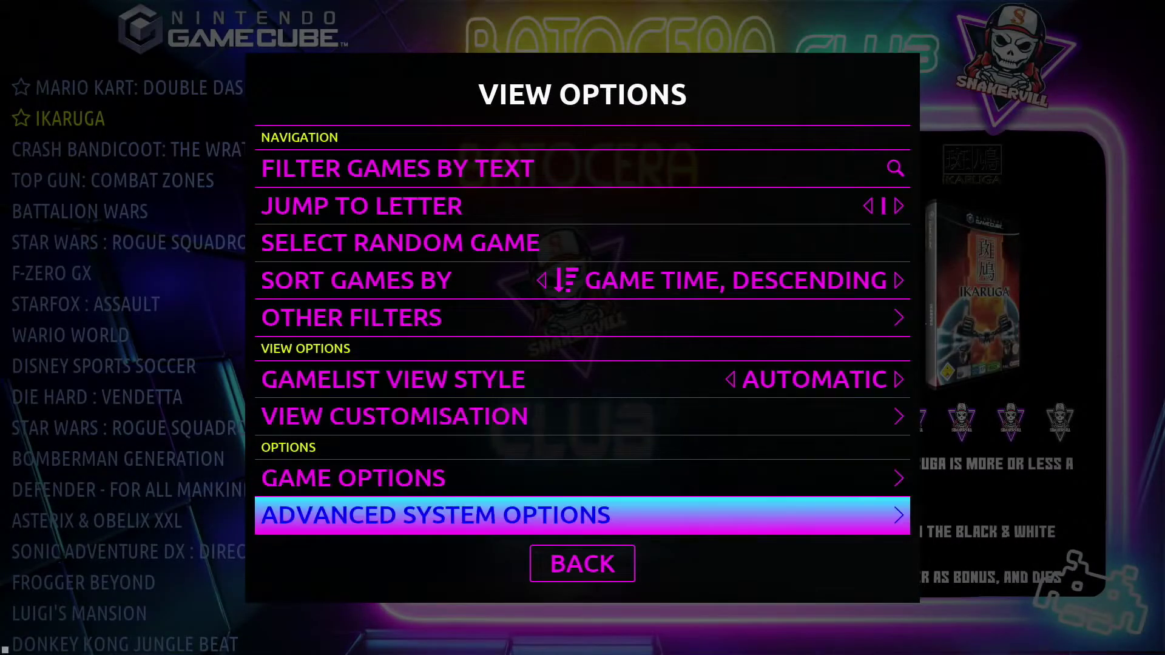
pyautogui.press('Return')
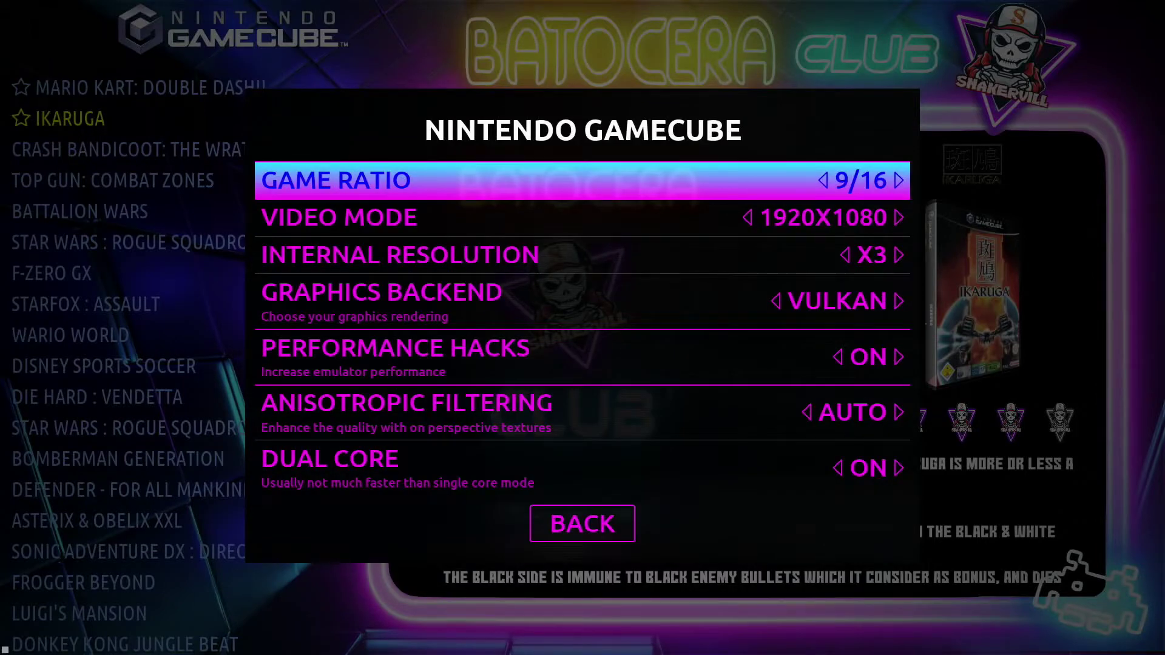
# Select Vulkan as the GameCube graphics backend
pyautogui.press('Down')
pyautogui.press('Down')
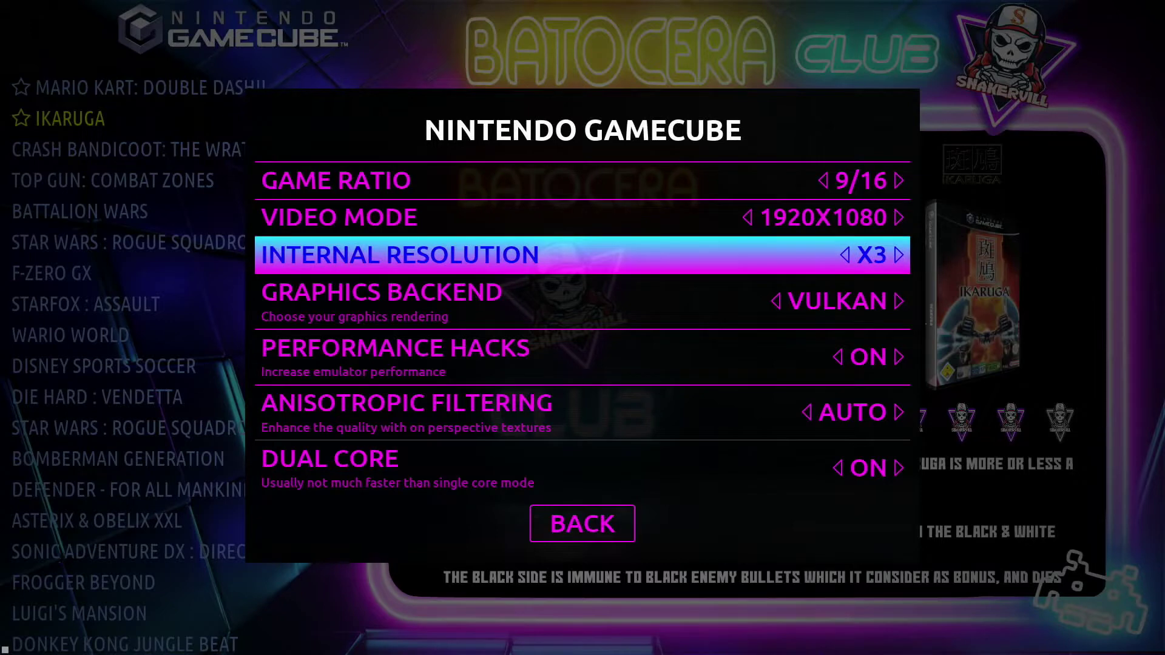
pyautogui.press('Down')
pyautogui.press('Return')
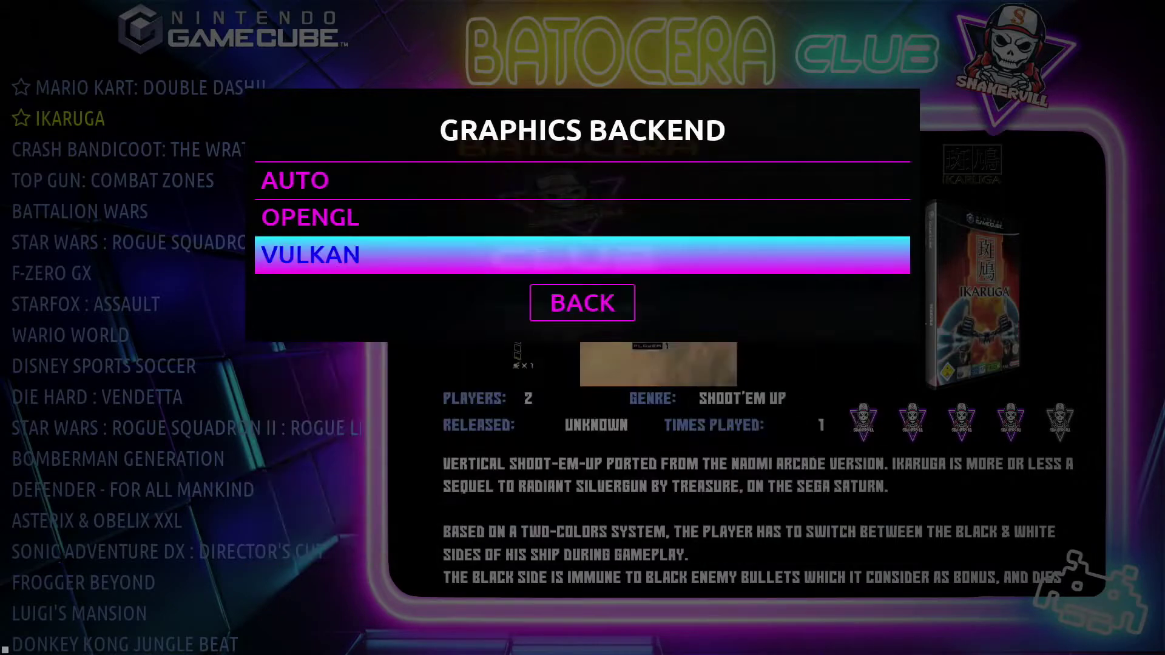
pyautogui.press('Up')
pyautogui.press('Down')
pyautogui.press('Return')
# Turn off Dual Core in the GameCube system options
pyautogui.press('Down')
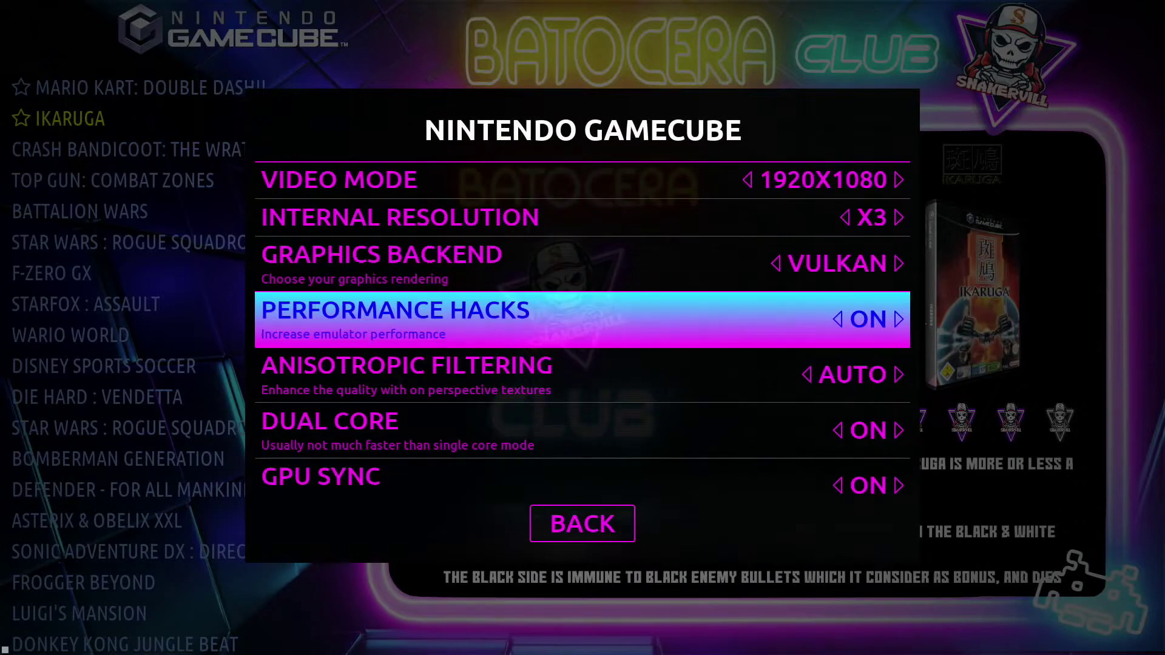
pyautogui.press('Down')
pyautogui.press('Down')
pyautogui.press('Left')
# Review the remaining GameCube options, from GPU Sync down to Enable Rumble
pyautogui.press('Down')
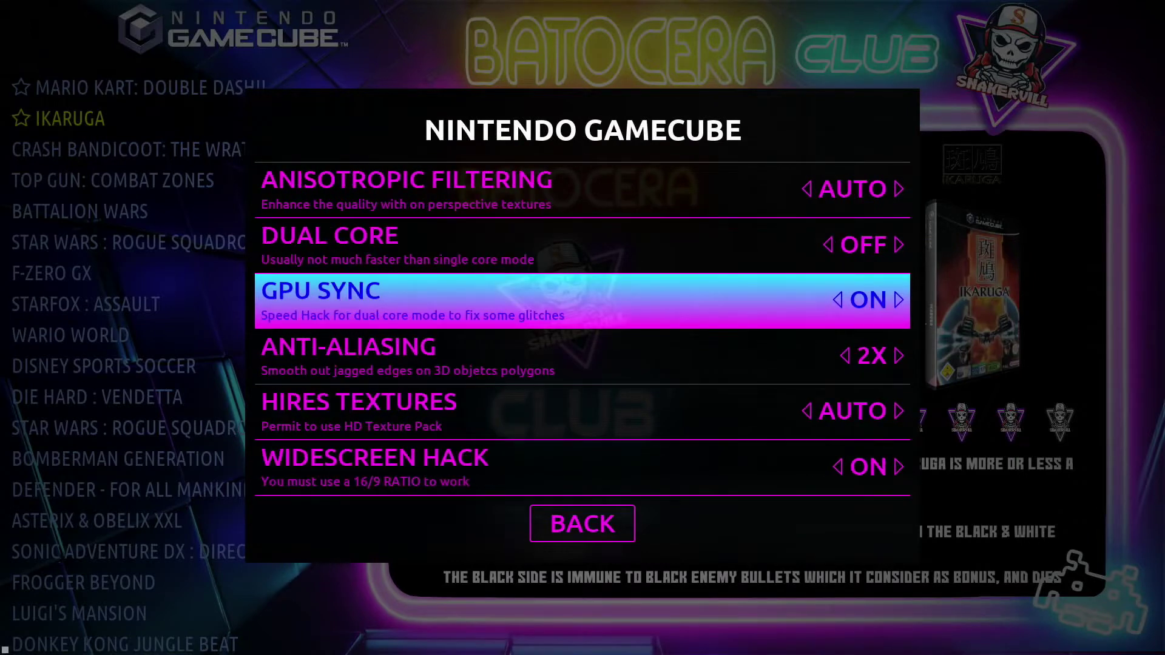
pyautogui.press('Down')
pyautogui.press('Down')
pyautogui.press('Down')
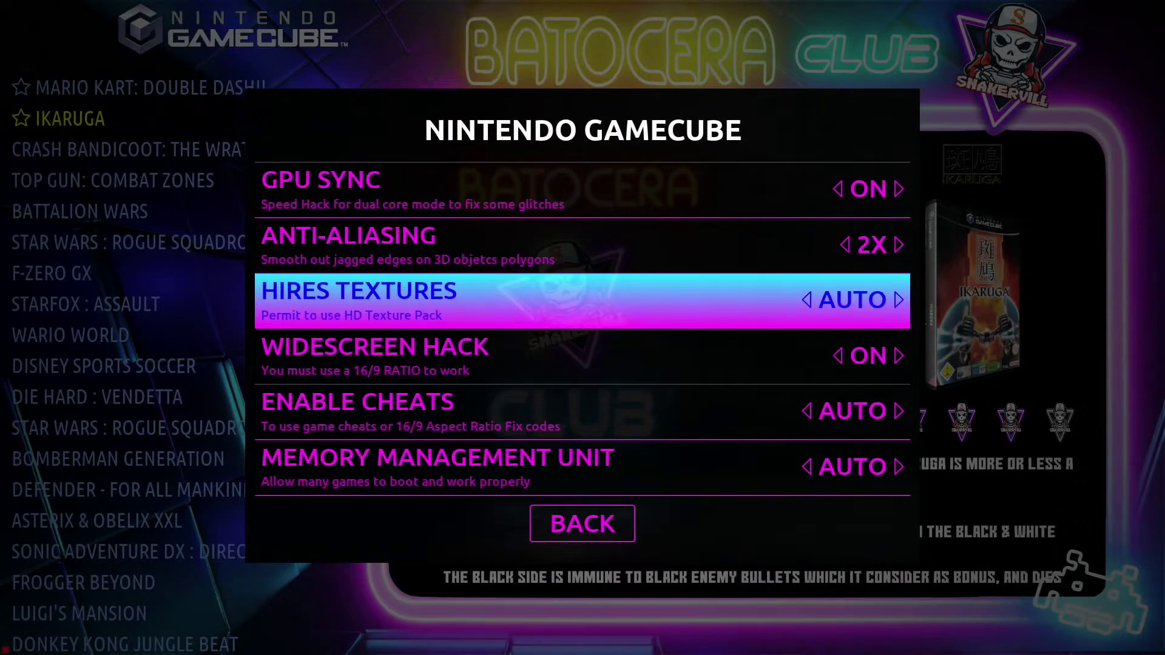
pyautogui.press('Down')
pyautogui.press('Down')
pyautogui.press('Down')
pyautogui.press('Down')
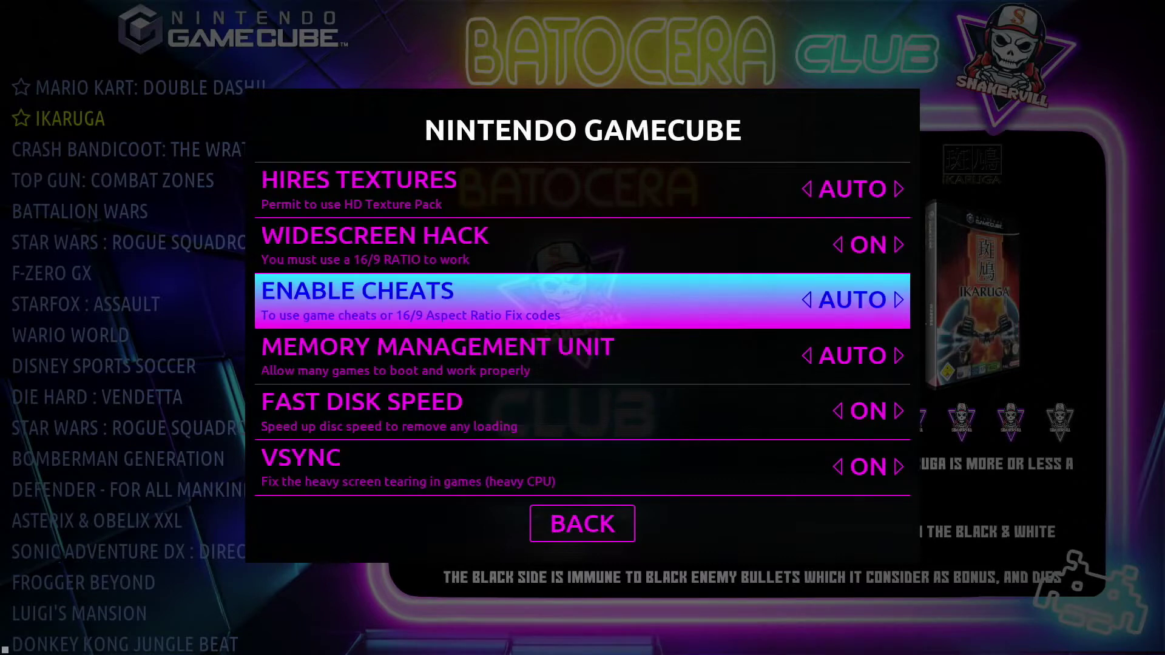
pyautogui.press('Down')
pyautogui.press('Down')
pyautogui.press('Down')
pyautogui.press('Down')
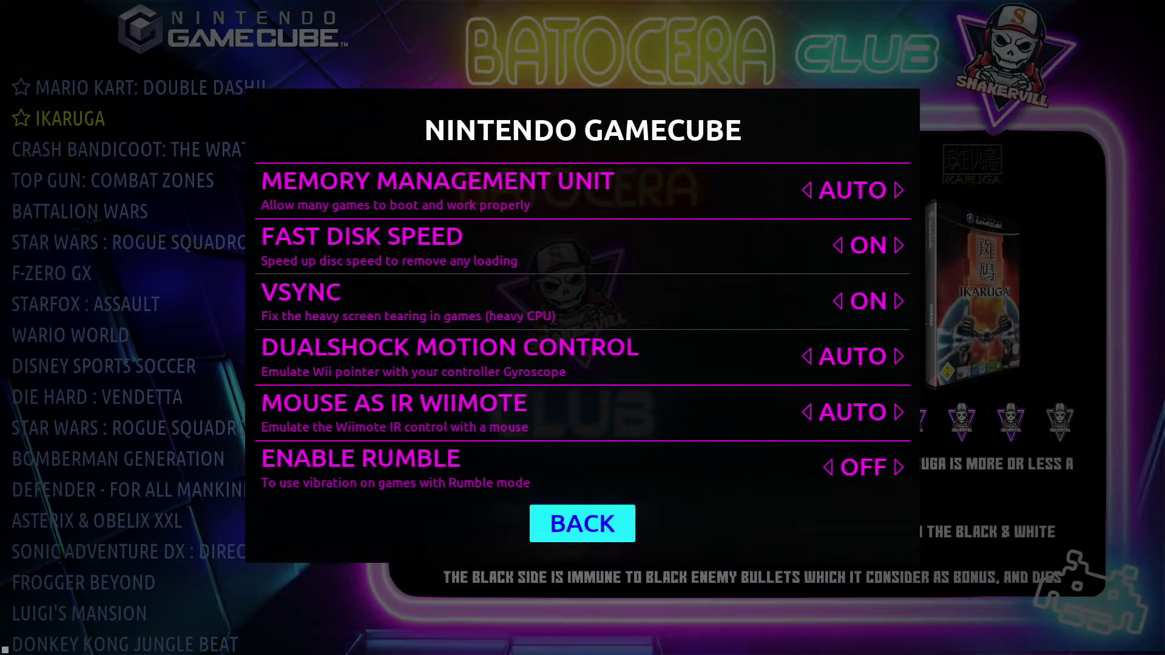
pyautogui.press('Up')
pyautogui.press('Up')
pyautogui.press('Up')
pyautogui.press('Up')
pyautogui.press('Up')
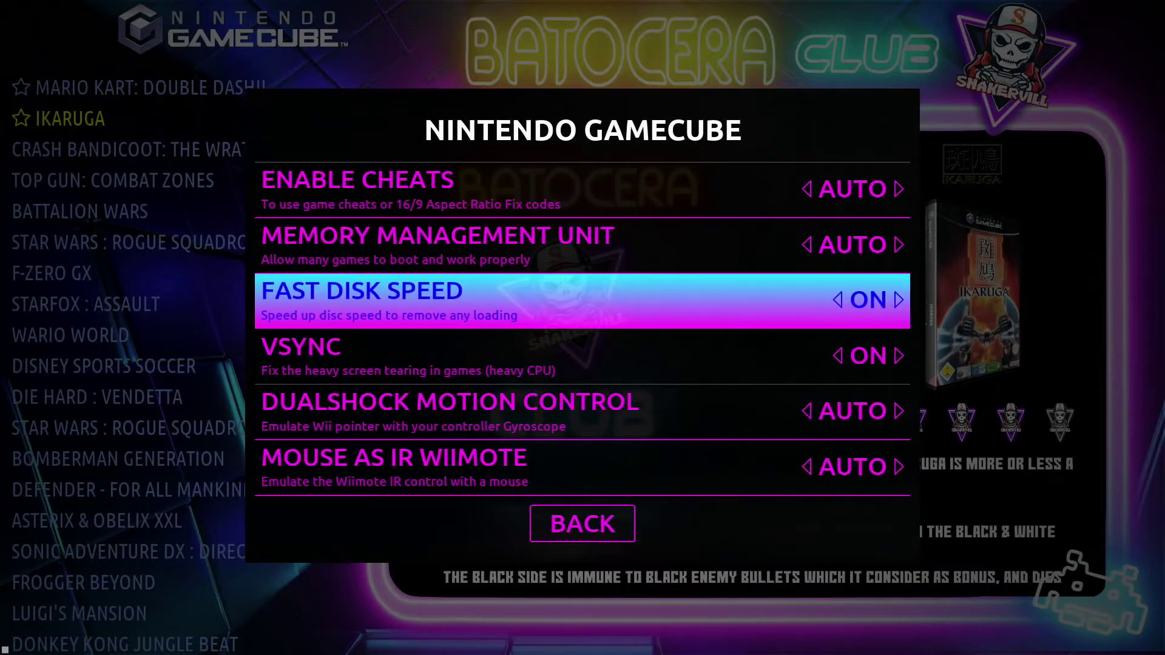
pyautogui.press('Down')
pyautogui.press('Down')
pyautogui.press('Down')
pyautogui.press('Down')
pyautogui.press('Down')
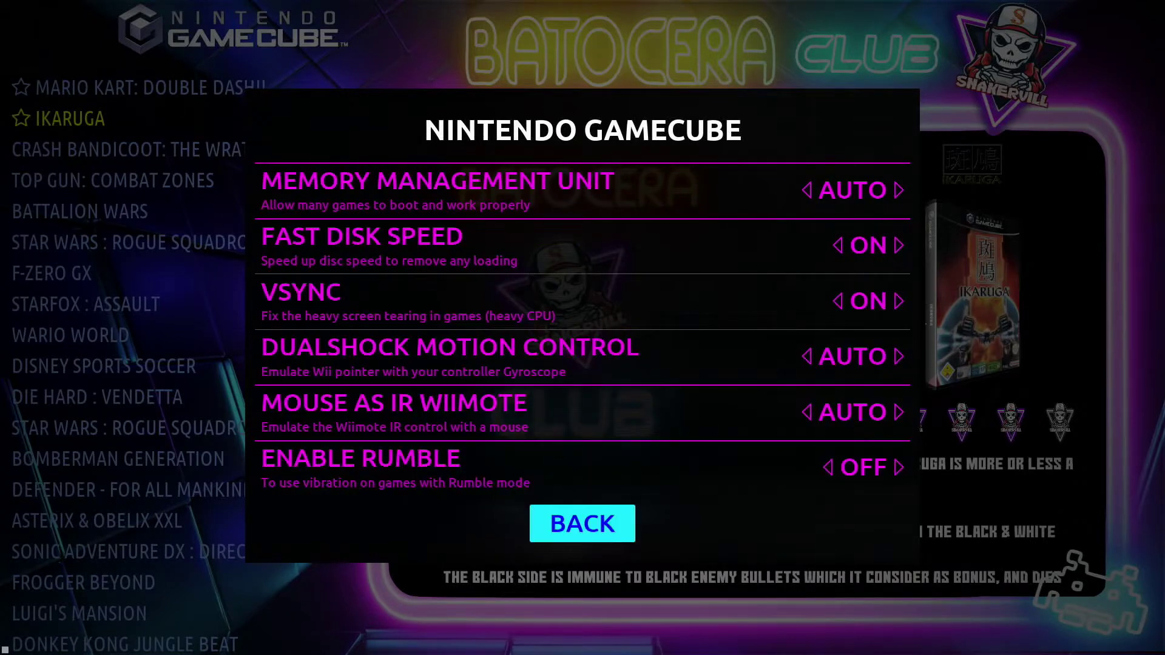
# Leave the GameCube system options, then reopen them briefly to check the stored settings
pyautogui.press('Return')
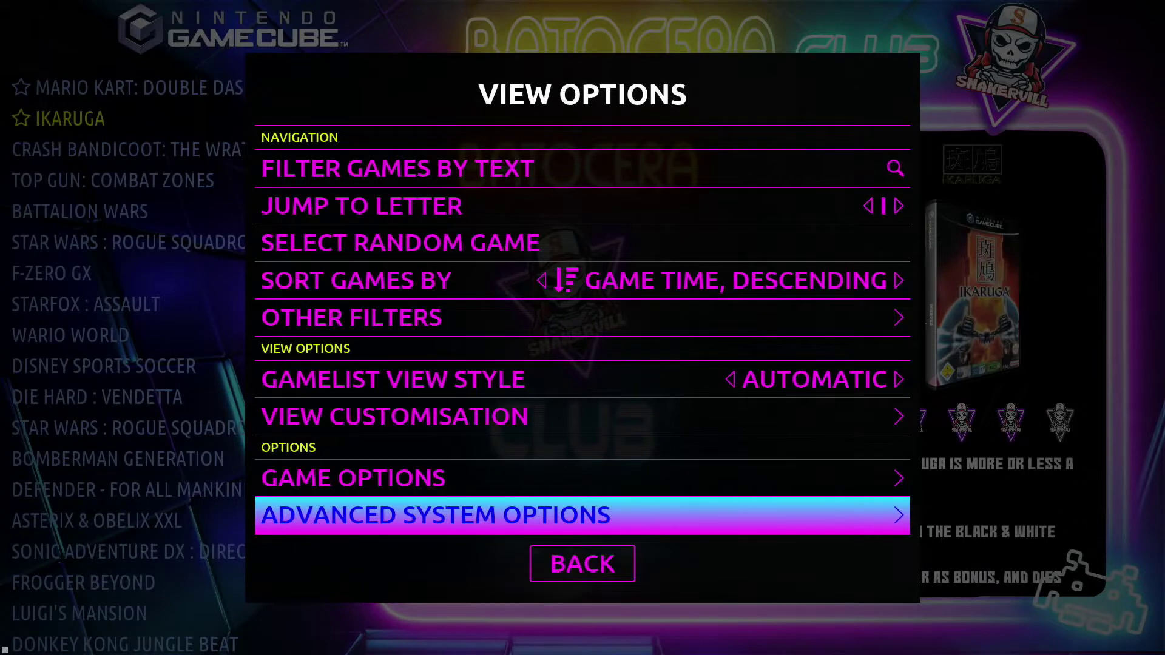
pyautogui.press('Return')
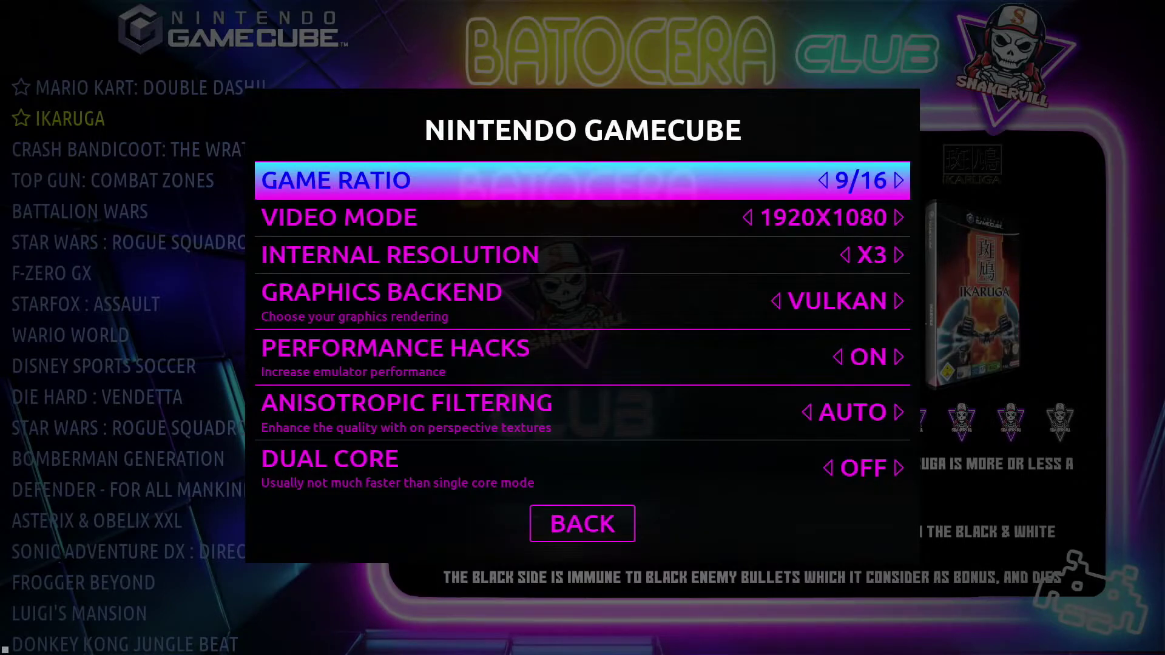
pyautogui.press('Escape')
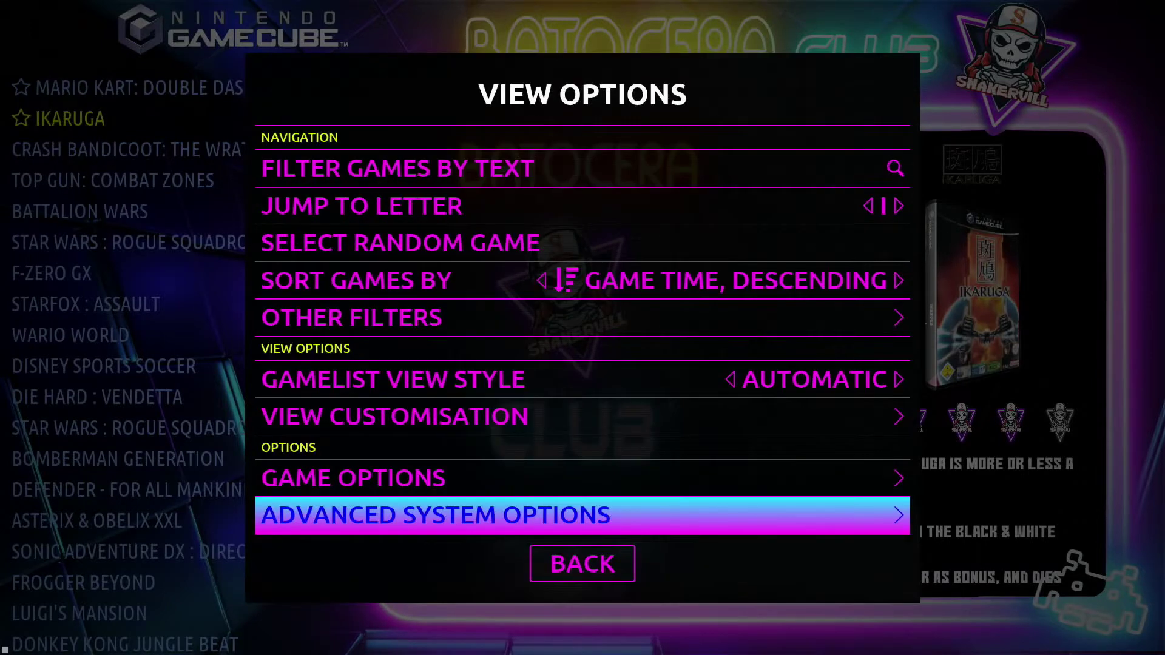
# Open the advanced game options for Ikaruga
pyautogui.press('Up')
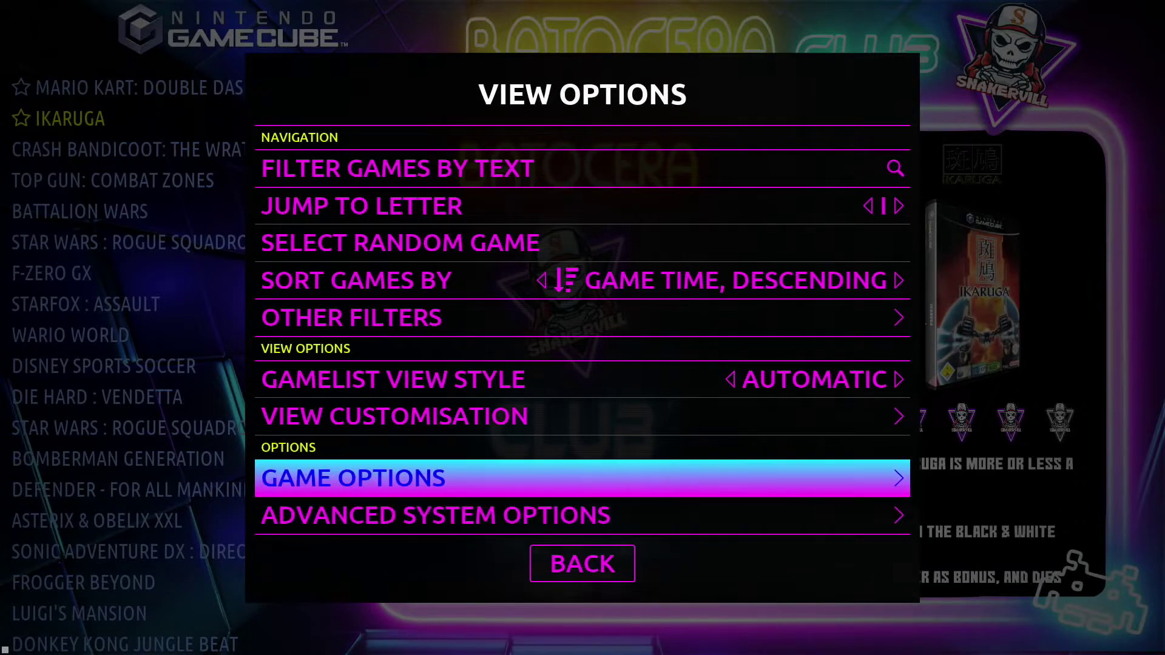
pyautogui.press('Return')
pyautogui.press('Down')
pyautogui.press('Down')
pyautogui.press('Down')
pyautogui.press('Down')
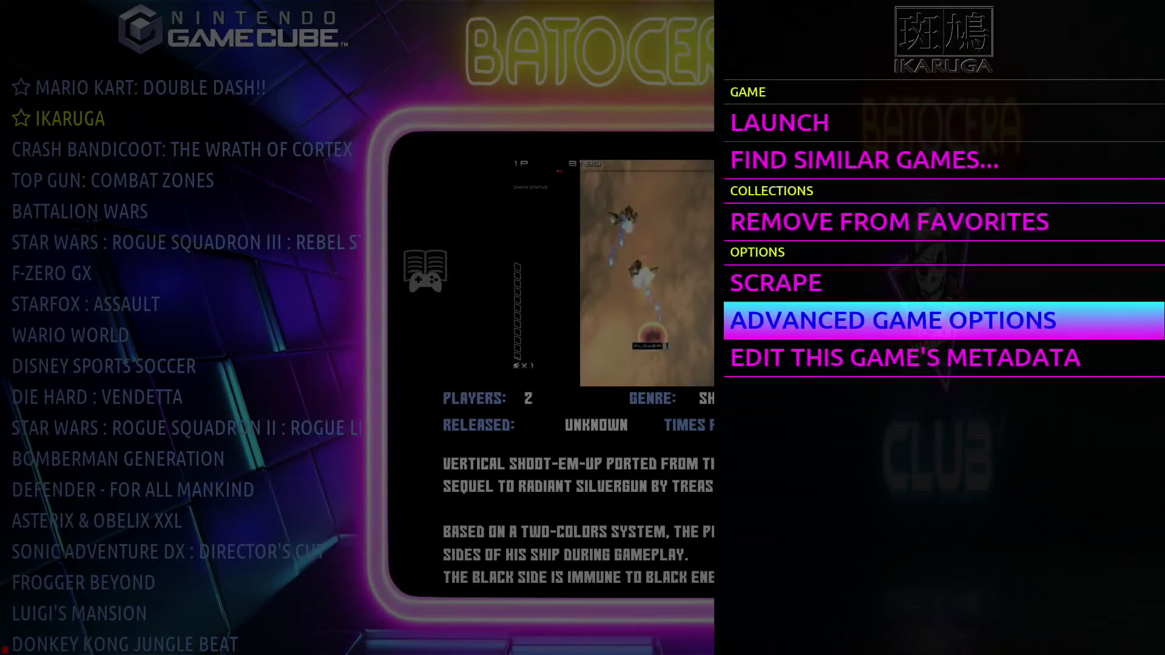
pyautogui.press('Return')
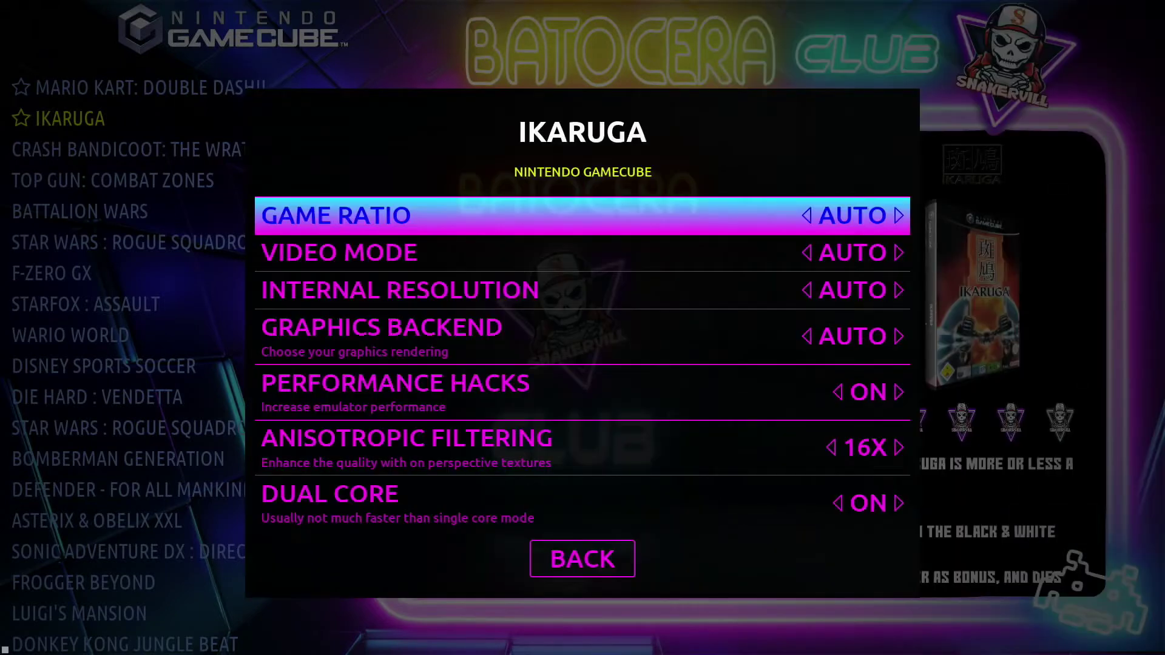
# Set Ikaruga's video mode to 640x480 and its graphics backend to Vulkan
pyautogui.press('Down')
pyautogui.press('Right')
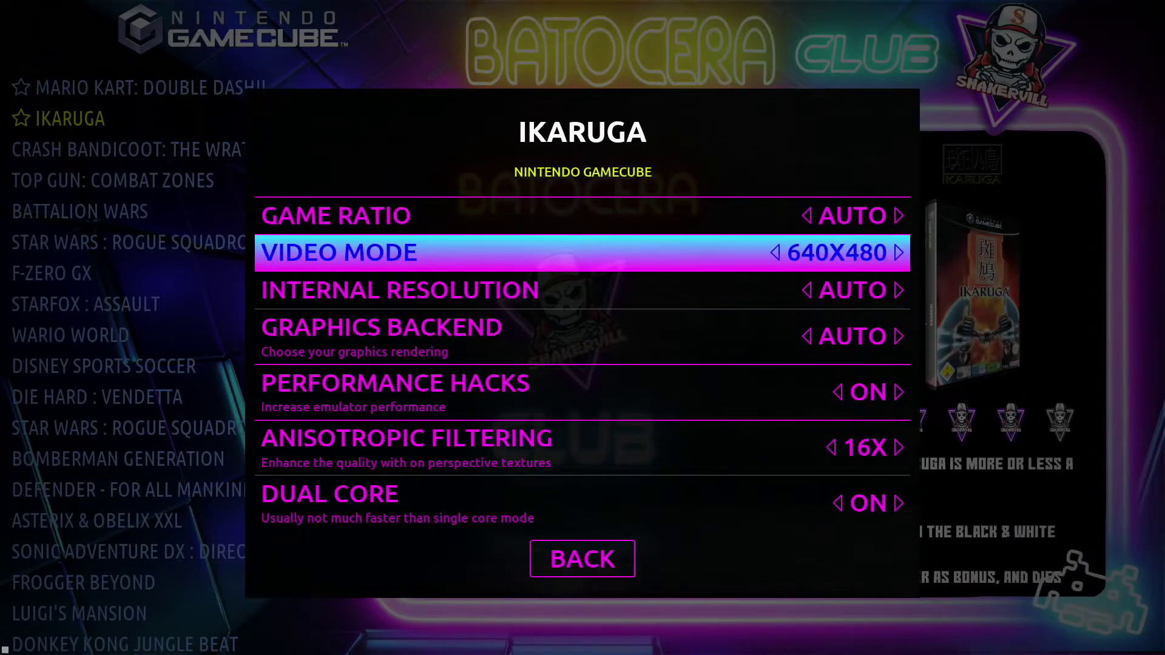
pyautogui.press('Down')
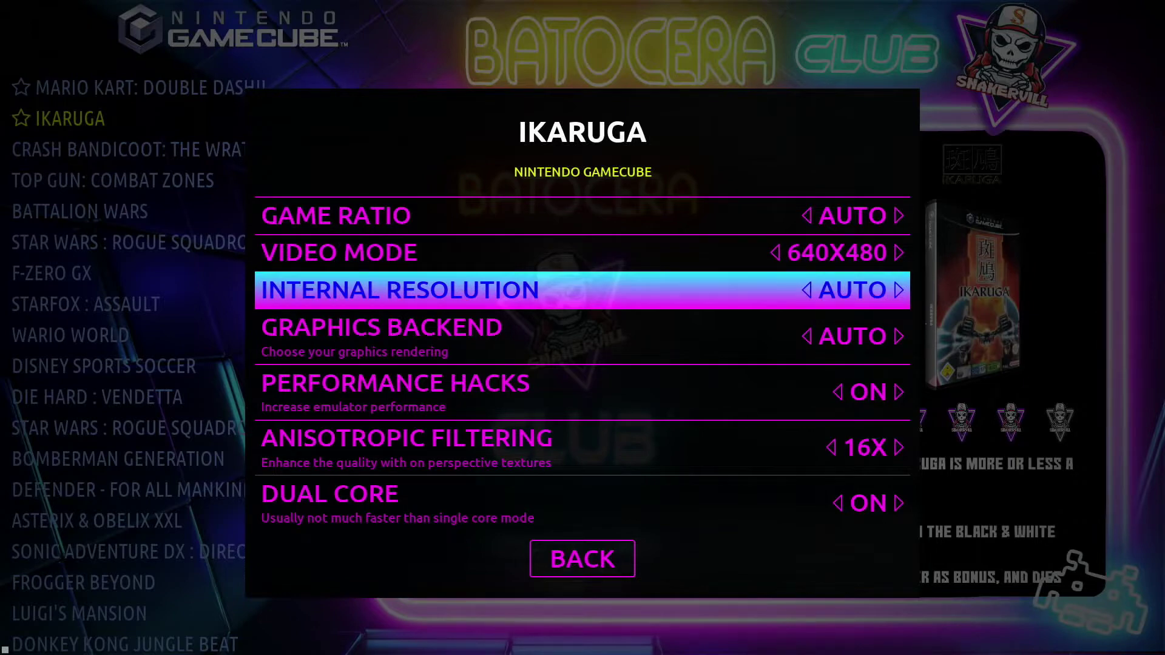
pyautogui.press('Down')
pyautogui.press('Right')
# Set Ikaruga's anisotropic filtering to 8X and turn off Dual Core and GPU Sync
pyautogui.press('Down')
pyautogui.press('Down')
pyautogui.press('Left')
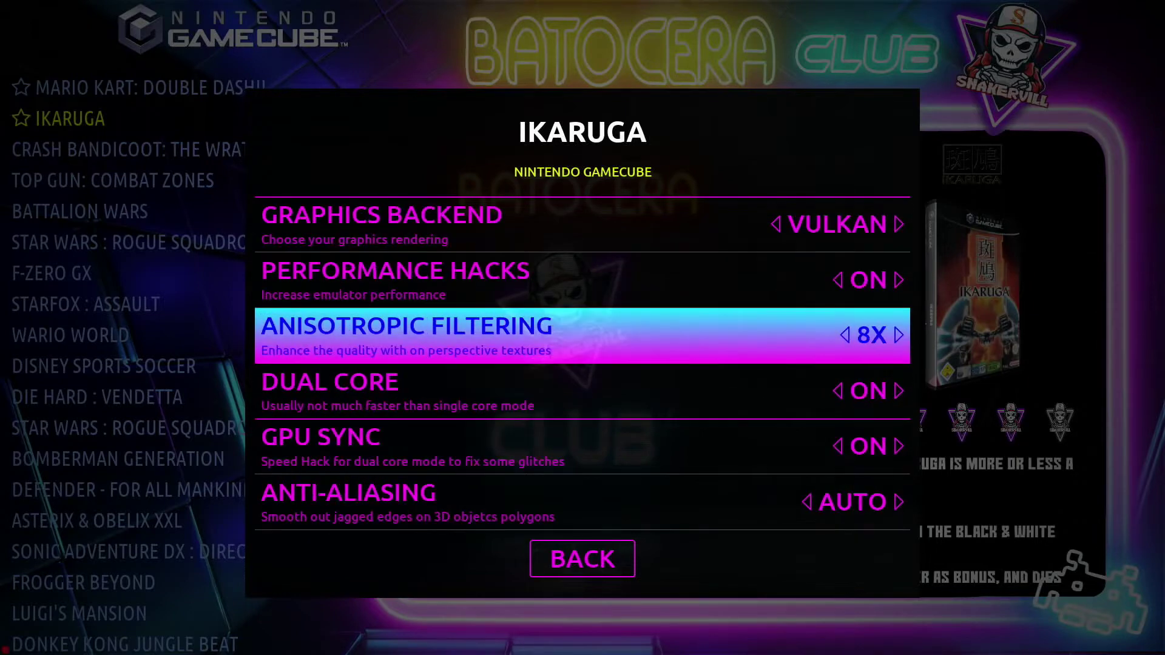
pyautogui.press('Down')
pyautogui.press('Left')
pyautogui.press('Down')
pyautogui.press('Left')
# Turn off Hires Textures, Widescreen Hack and Enable Cheats for Ikaruga
pyautogui.press('Down')
pyautogui.press('Down')
pyautogui.press('Left')
pyautogui.press('Down')
pyautogui.press('Left')
pyautogui.press('Down')
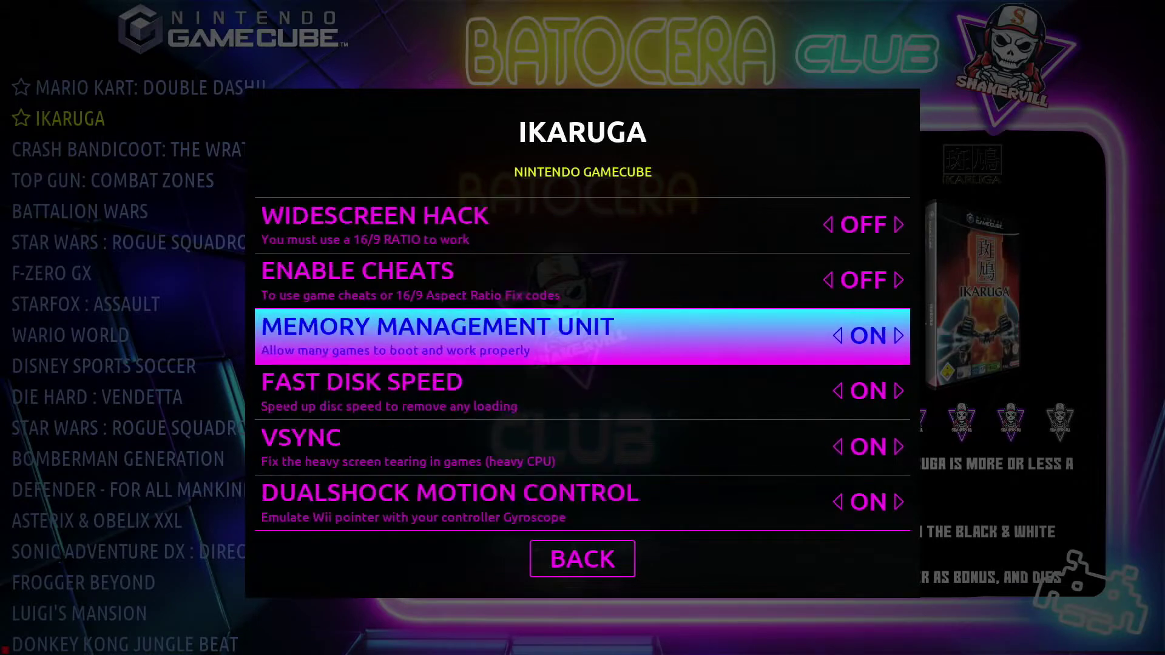
# Turn off Fast Disk Speed, VSync and DualShock Motion Control for Ikaruga
pyautogui.press('Down')
pyautogui.press('Left')
pyautogui.press('Down')
pyautogui.press('Left')
pyautogui.press('Down')
pyautogui.press('Left')
pyautogui.press('Down')
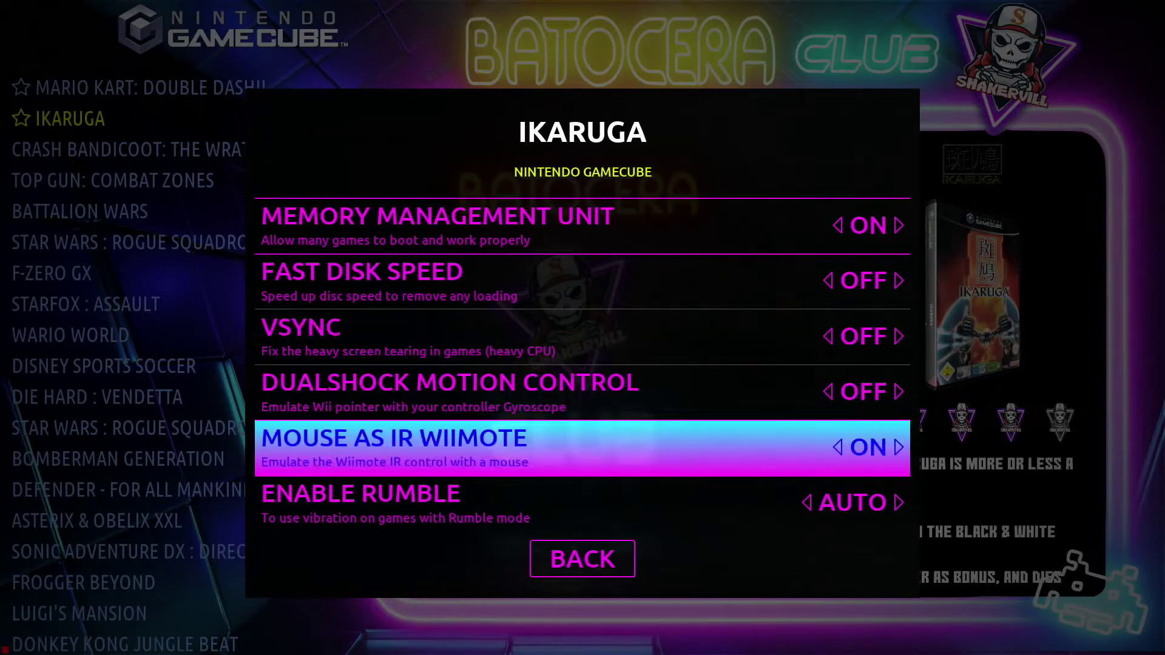
# Review Ikaruga's options from Enable Rumble up to Internal Resolution and back down, then leave its settings
pyautogui.press('Down')
pyautogui.press('Up')
pyautogui.press('Up')
pyautogui.press('Up')
pyautogui.press('Up')
pyautogui.press('Up')
pyautogui.press('Up')
pyautogui.press('Up')
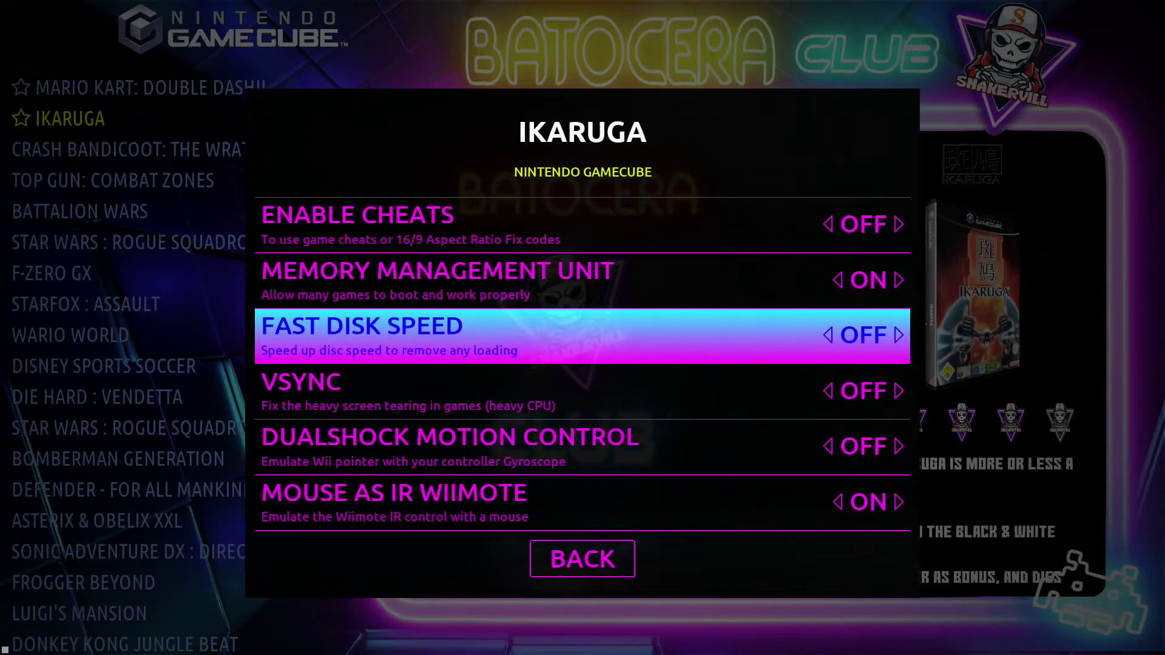
pyautogui.press('Up')
pyautogui.press('Up')
pyautogui.press('Up')
pyautogui.press('Up')
pyautogui.press('Up')
pyautogui.press('Up')
pyautogui.press('Up')
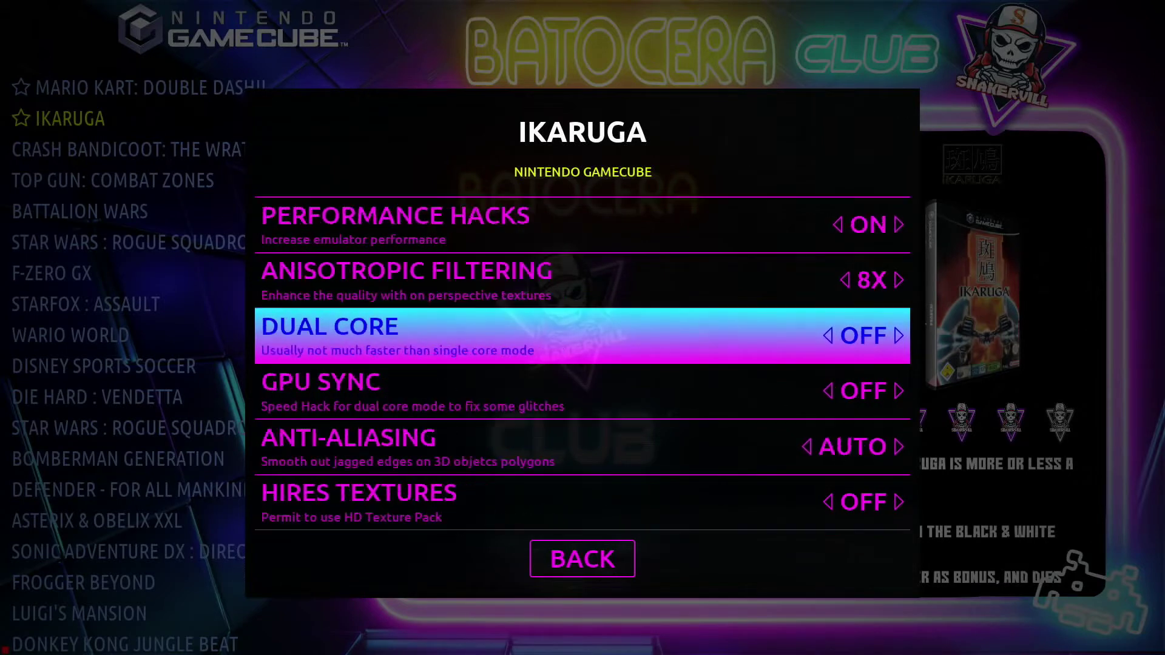
pyautogui.press('Up')
pyautogui.press('Up')
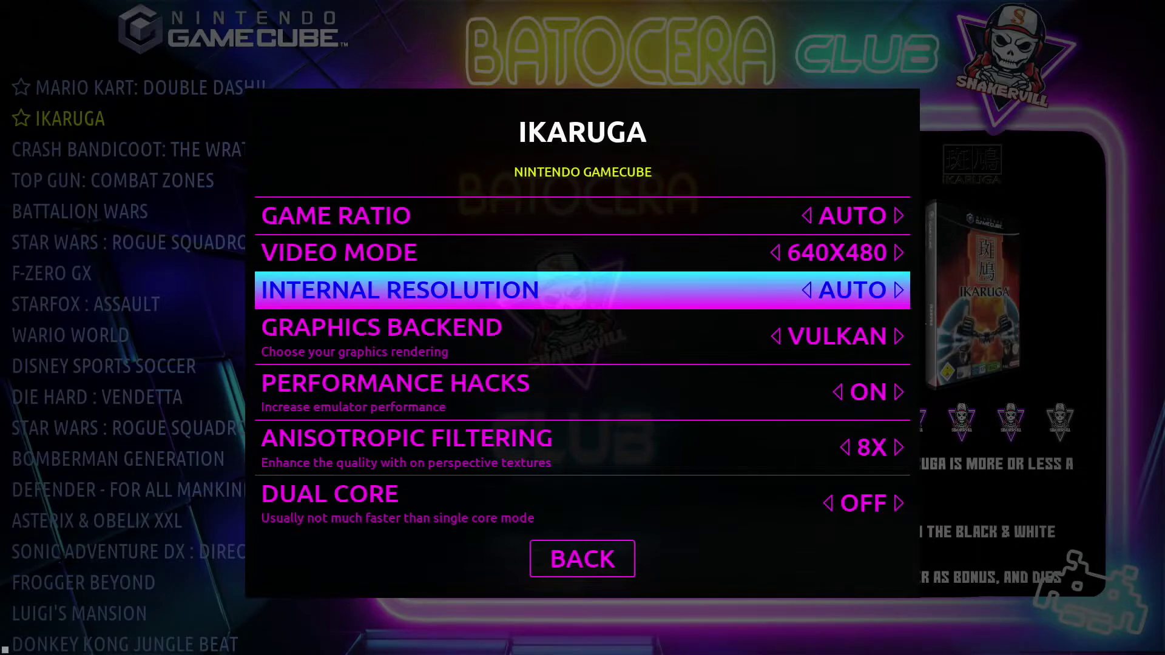
pyautogui.press('Down')
pyautogui.press('Down')
pyautogui.press('Down')
pyautogui.press('Down')
pyautogui.press('Down')
pyautogui.press('Down')
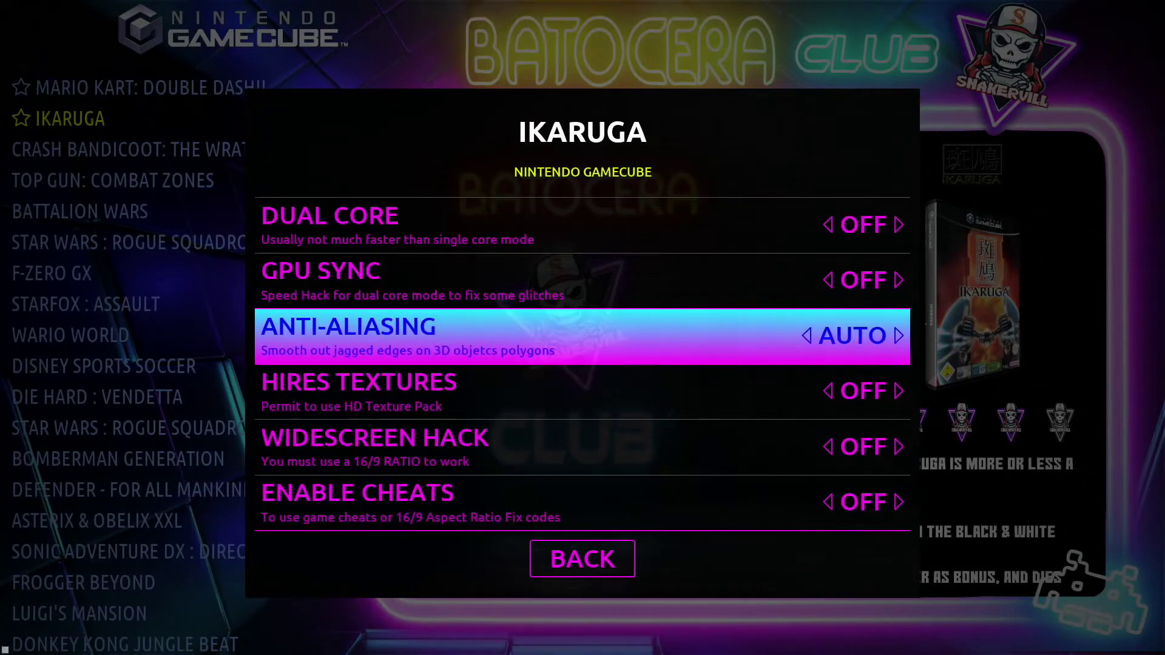
pyautogui.press('Down')
pyautogui.press('Down')
pyautogui.press('Down')
pyautogui.press('Down')
pyautogui.press('Down')
pyautogui.press('Down')
pyautogui.press('Down')
pyautogui.press('Down')
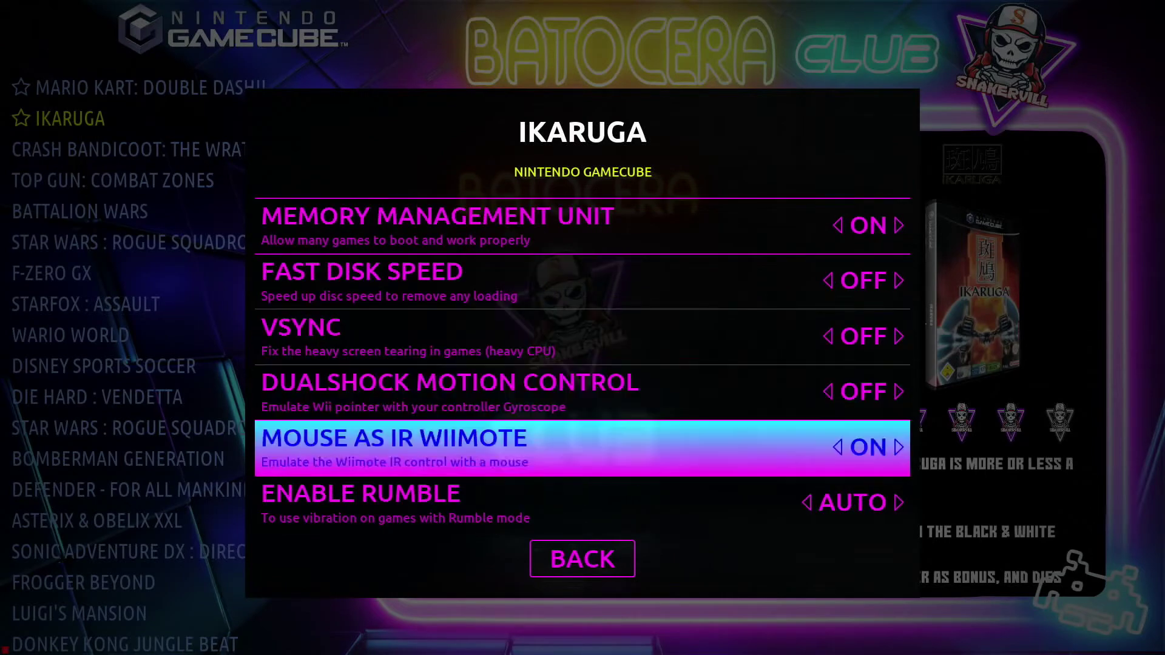
pyautogui.press('Down')
pyautogui.press('Down')
pyautogui.press('Return')
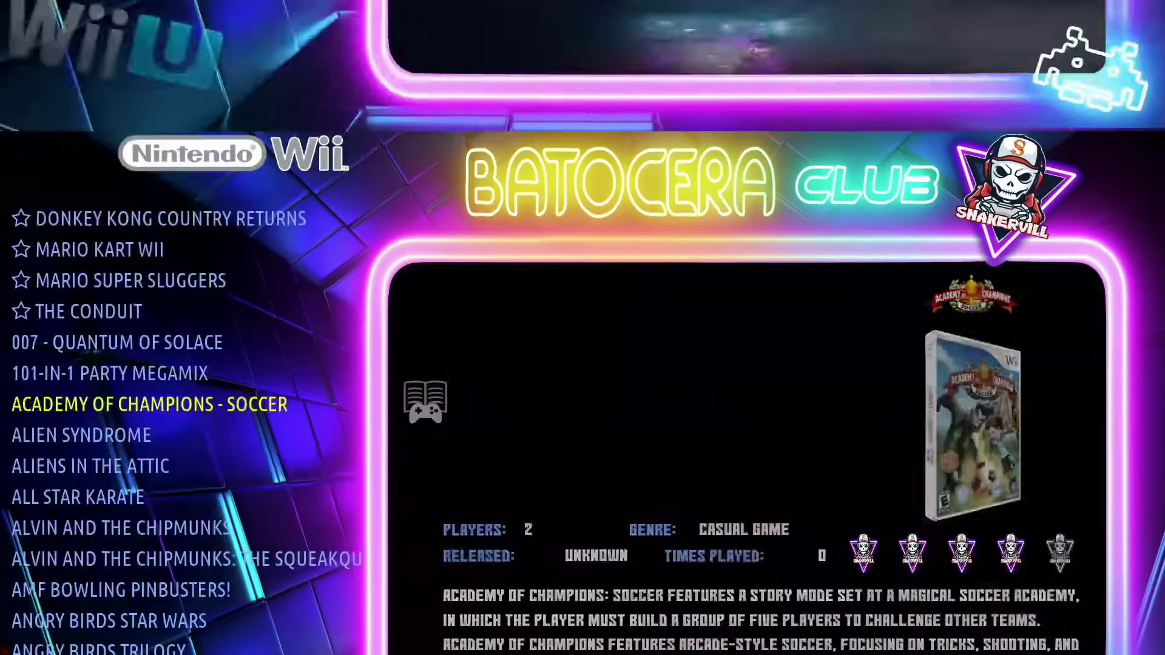
# Open the advanced system options for Nintendo Wii from its game list
pyautogui.press('Up')
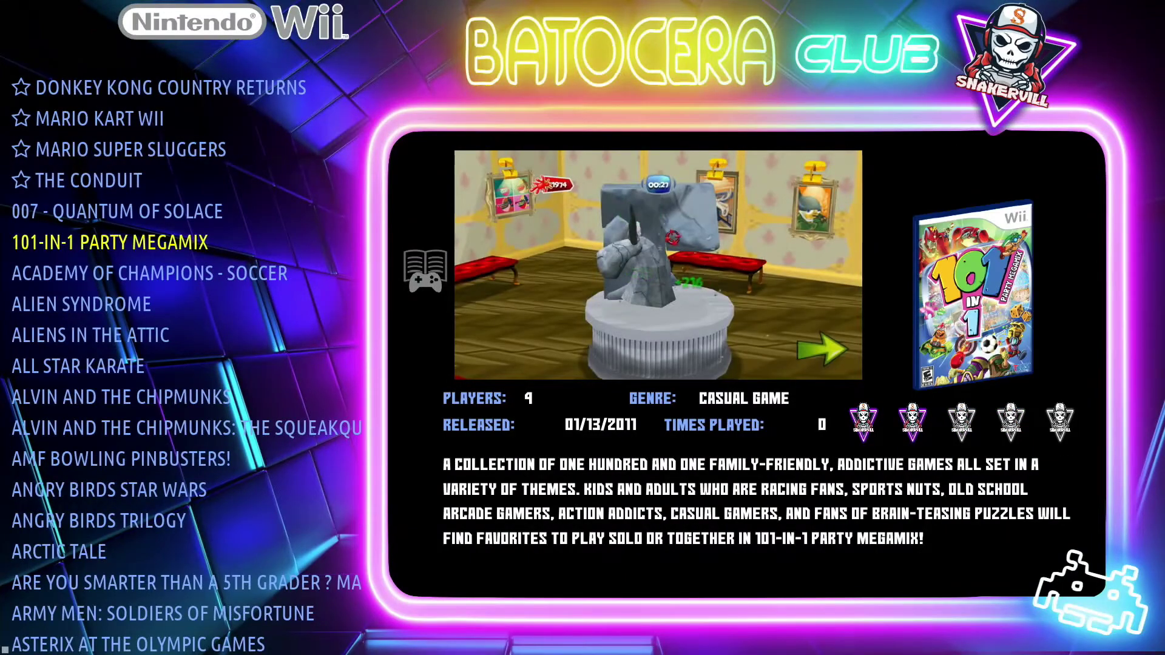
pyautogui.press('space')
pyautogui.press('Down')
pyautogui.press('Down')
pyautogui.press('Down')
pyautogui.press('Down')
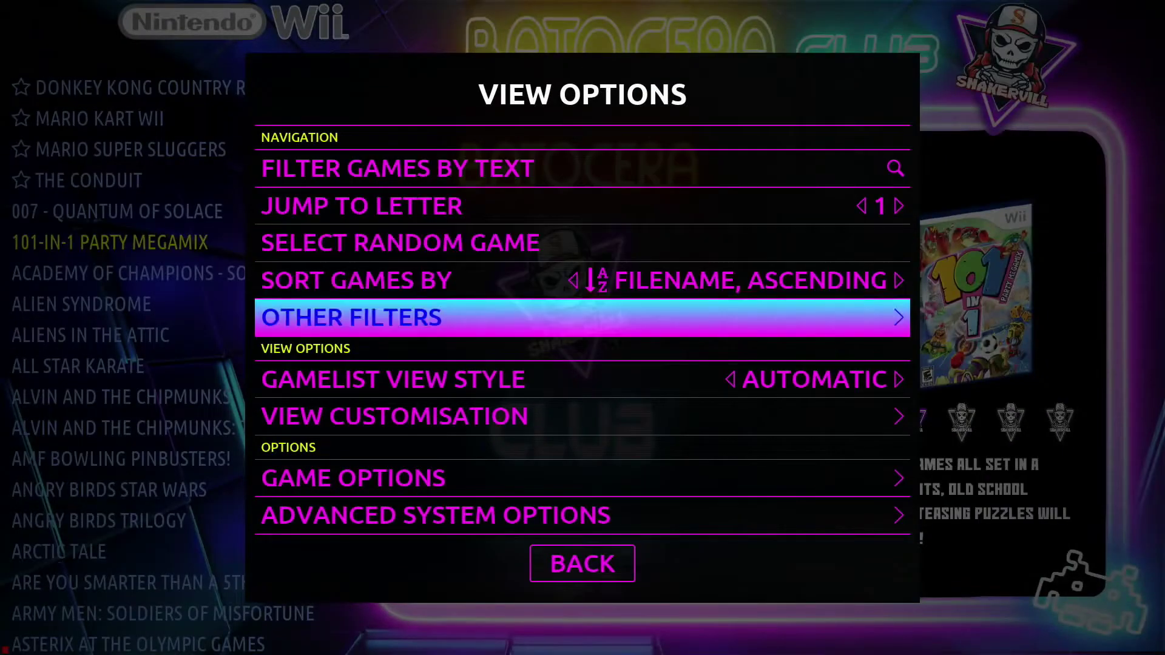
pyautogui.press('Down')
pyautogui.press('Down')
pyautogui.press('Down')
pyautogui.press('Down')
pyautogui.press('Return')
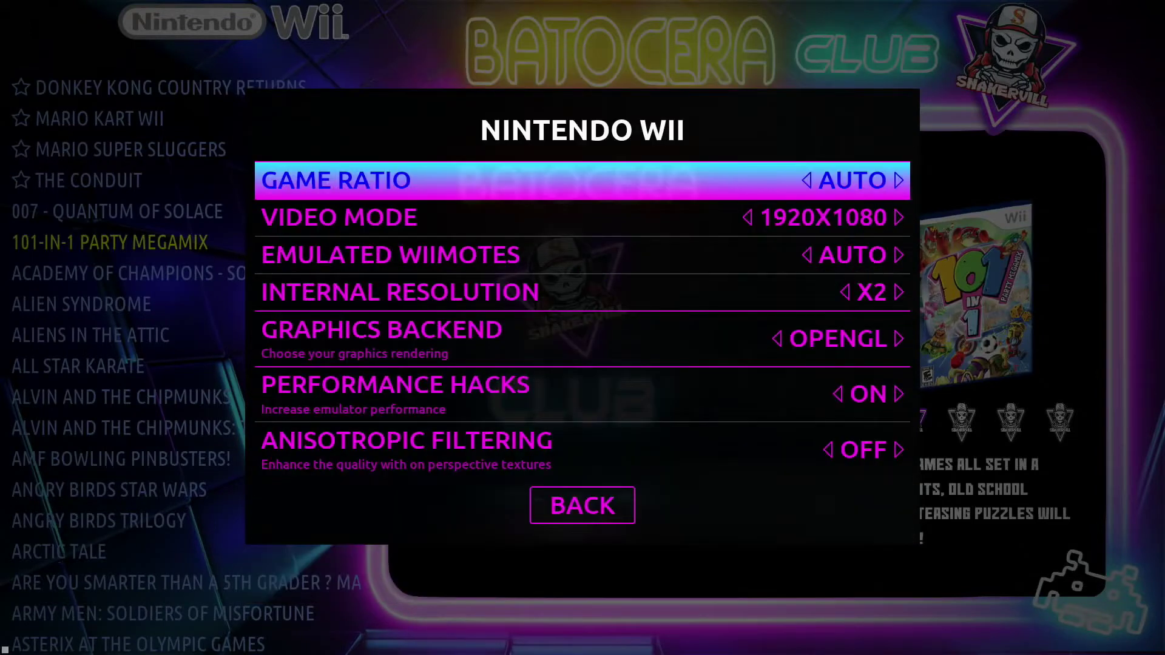
# Set the Wii's video mode to Auto and turn off Emulated Wiimotes
pyautogui.press('Down')
pyautogui.press('Left')
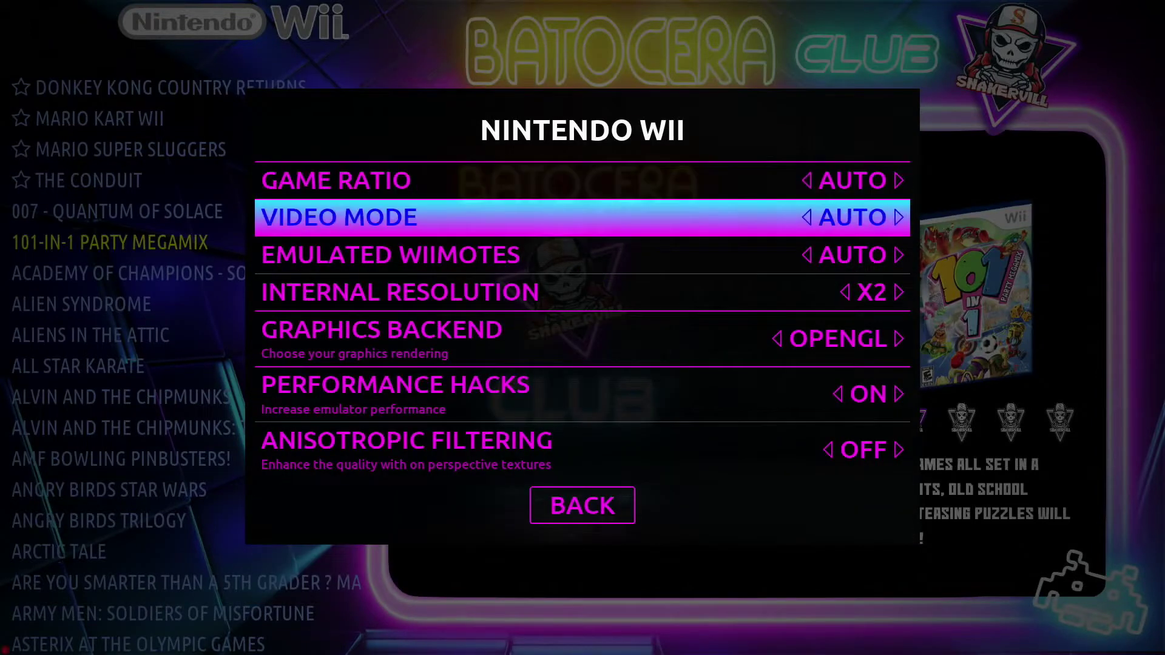
pyautogui.press('Down')
pyautogui.press('Left')
pyautogui.press('Down')
pyautogui.press('Down')
pyautogui.press('Down')
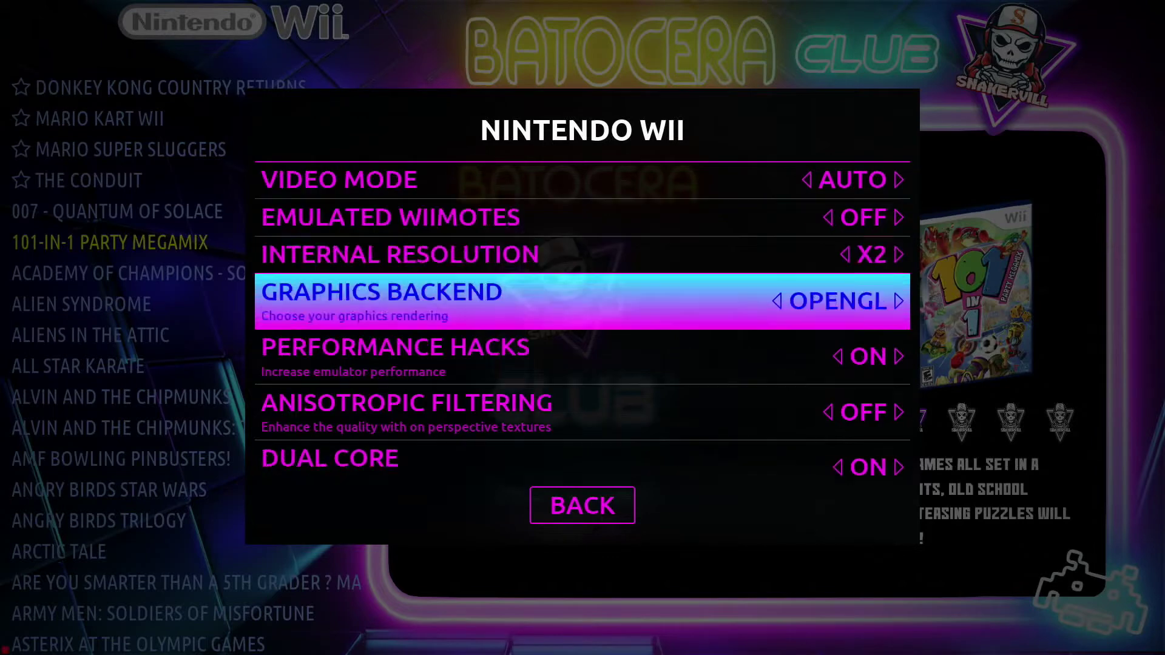
# Turn off Performance Hacks, Dual Core and GPU Sync for Nintendo Wii
pyautogui.press('Down')
pyautogui.press('Left')
pyautogui.press('Down')
pyautogui.press('Down')
pyautogui.press('Left')
pyautogui.press('Down')
pyautogui.press('Left')
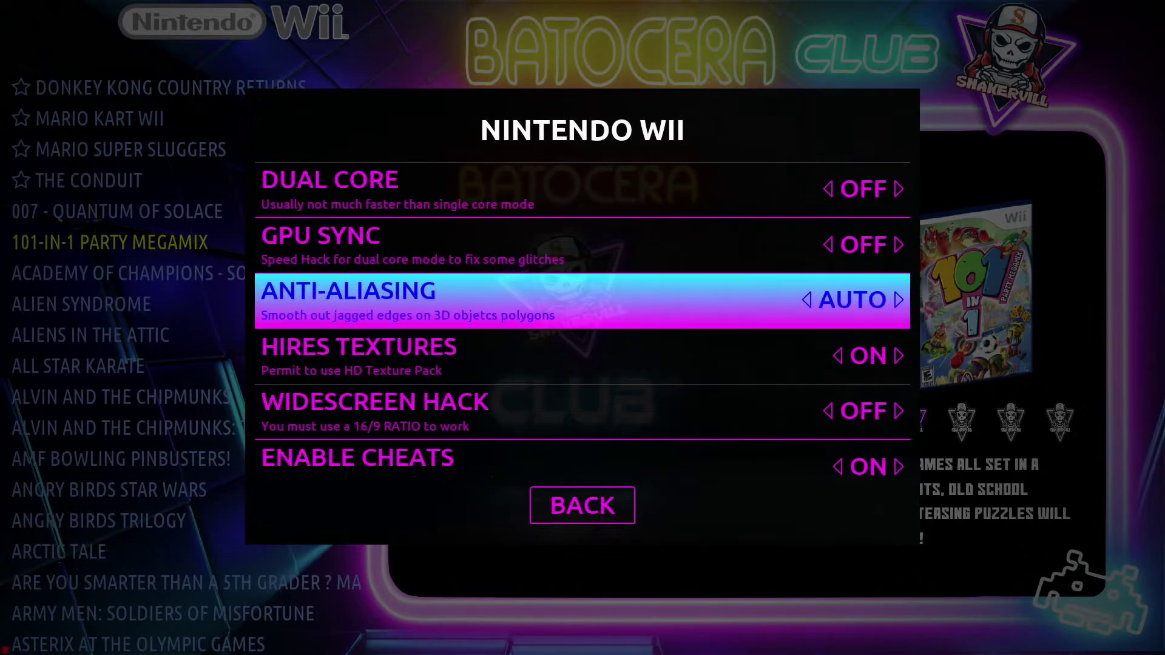
# Turn off Hires Textures and Enable Cheats for the Wii, and set Widescreen Hack to Auto
pyautogui.press('Down')
pyautogui.press('Left')
pyautogui.press('Down')
pyautogui.press('Left')
pyautogui.press('Down')
pyautogui.press('Left')
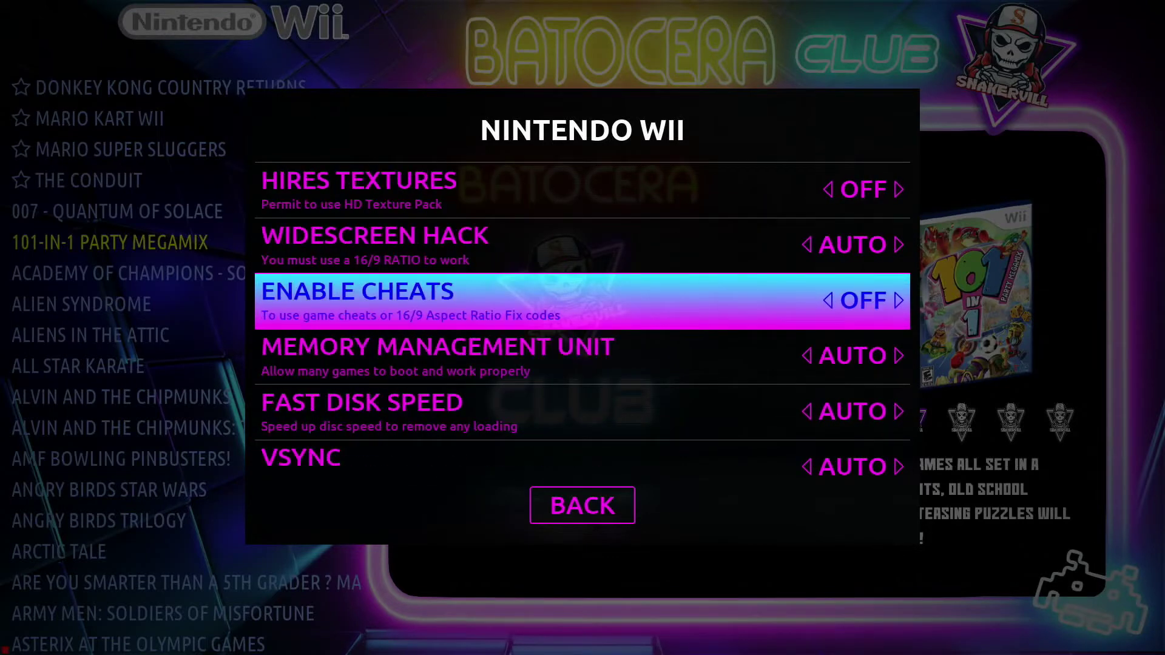
# Review the remaining Wii options from Memory Management Unit to Gamepad Controller Mode, then leave the settings and view options
pyautogui.press('Down')
pyautogui.press('Down')
pyautogui.press('Down')
pyautogui.press('Down')
pyautogui.press('Down')
pyautogui.press('Down')
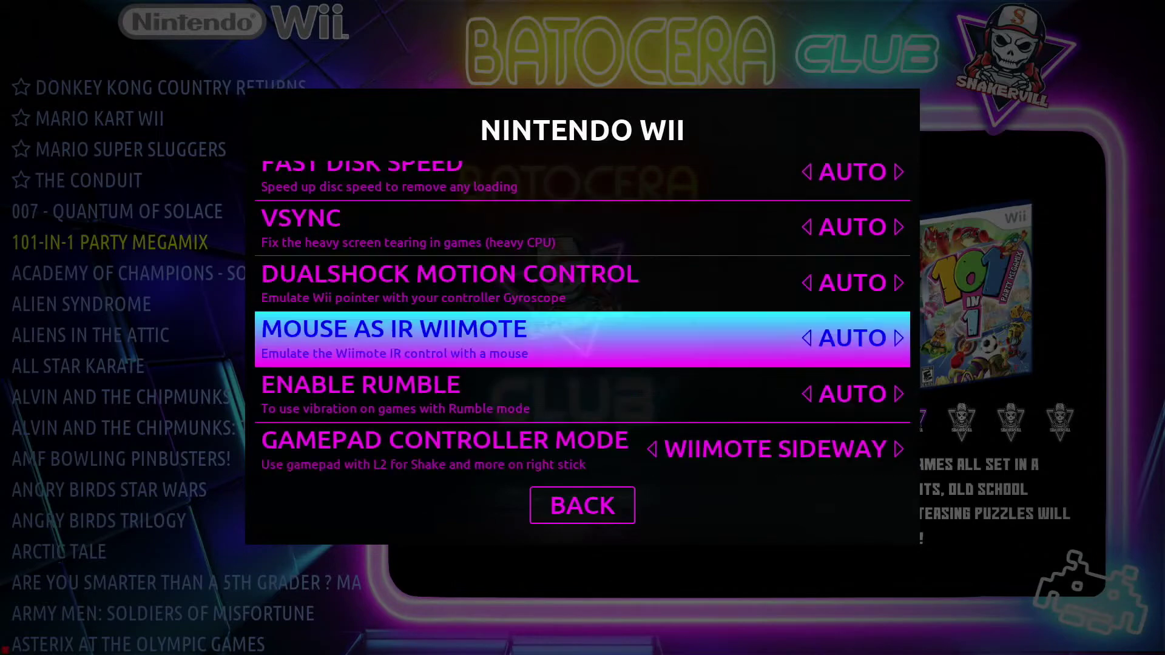
pyautogui.press('Down')
pyautogui.press('Down')
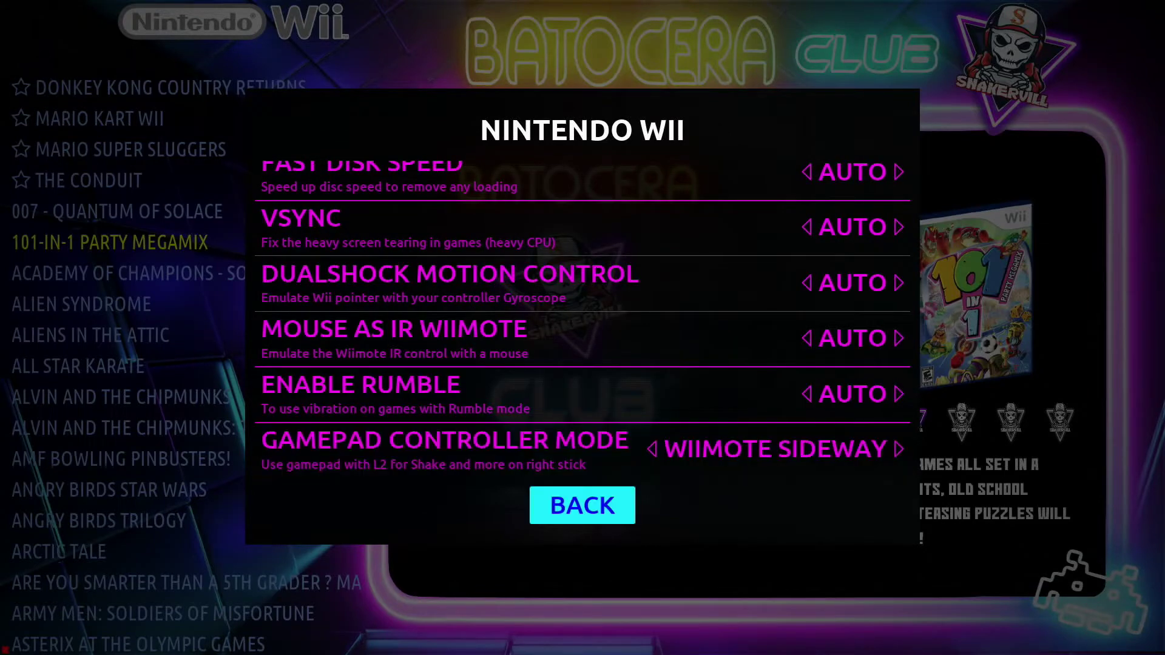
pyautogui.press('Return')
pyautogui.press('Down')
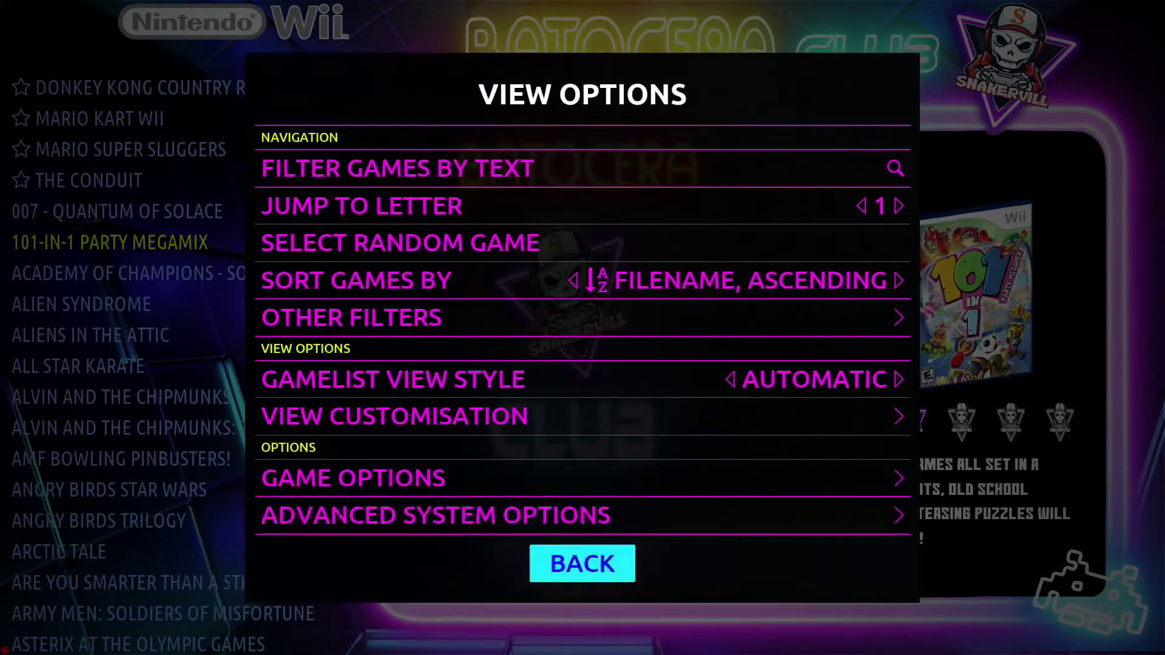
pyautogui.press('Return')
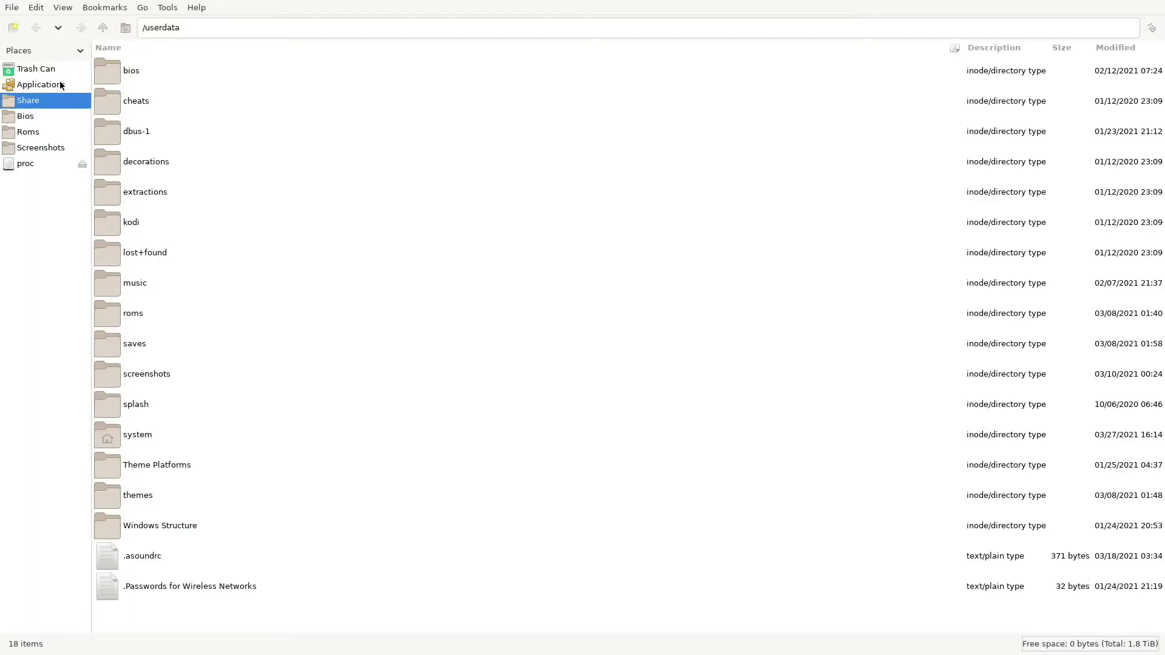
# Launch dolphin-emu-config from the file manager's Applications and open the configuration of the GameCube controller at Port 1
pyautogui.click(46, 84)
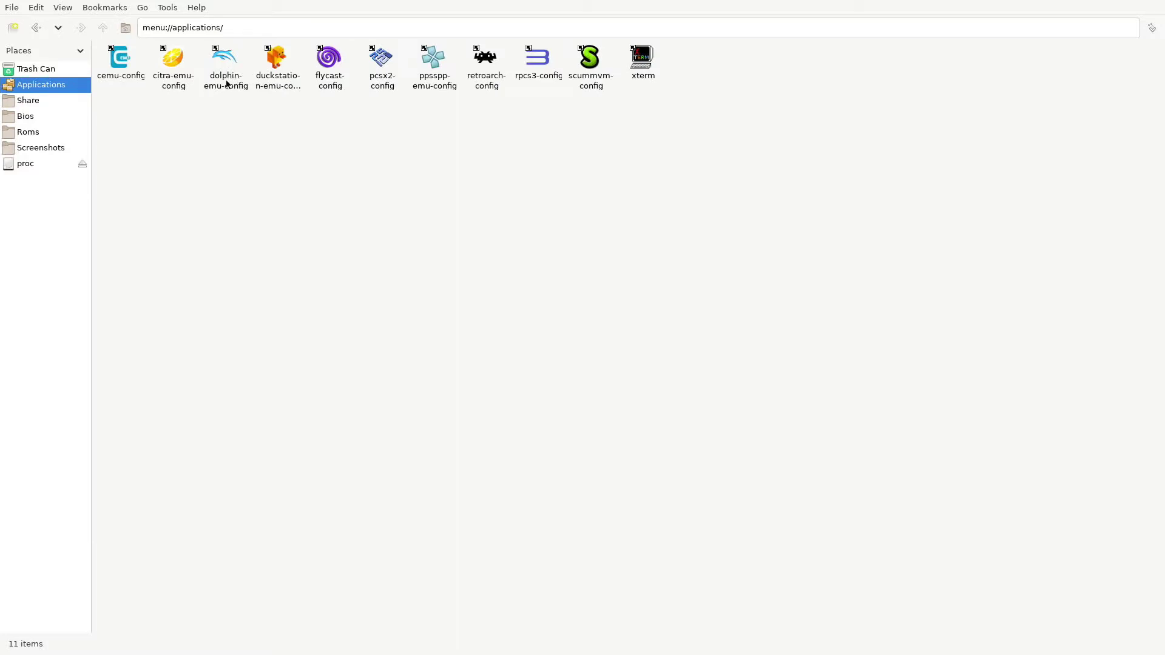
pyautogui.doubleClick(227, 85)
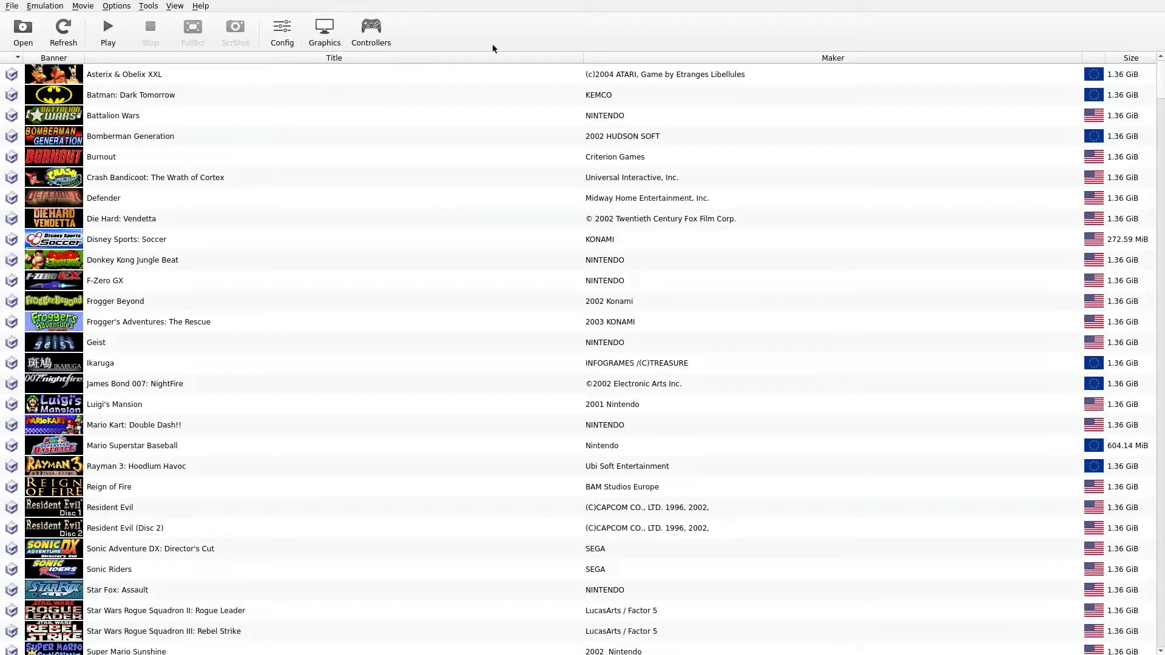
pyautogui.click(376, 36)
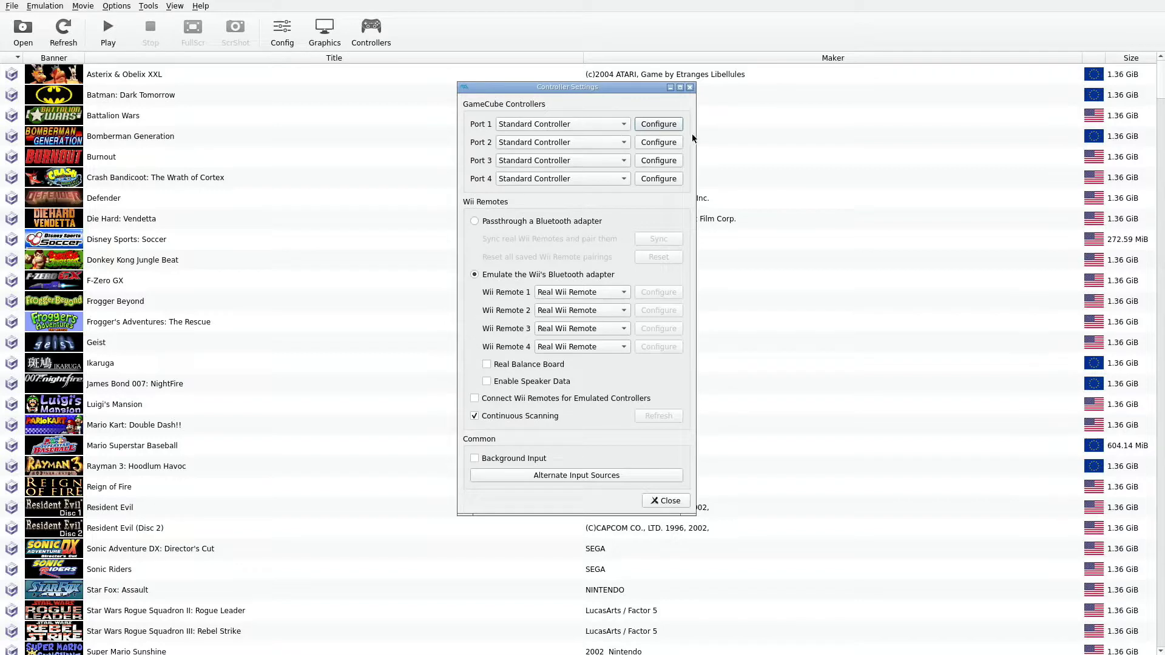
pyautogui.click(657, 125)
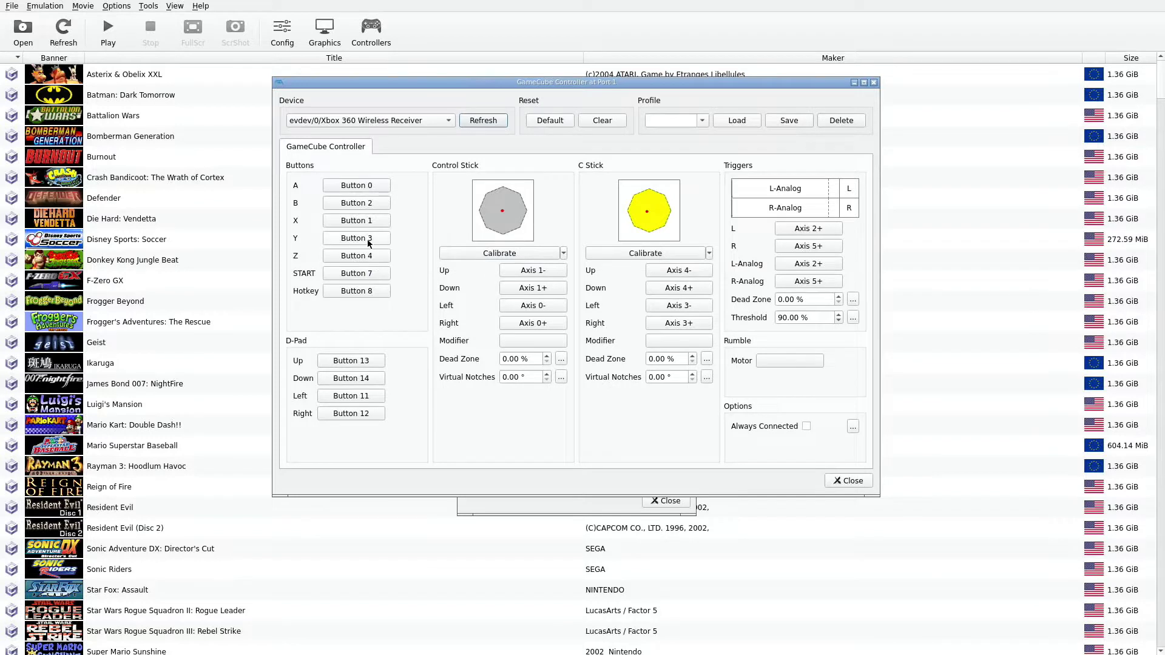
# Load the XBox 360 Car profile for the GameCube controller at Port 1
pyautogui.click(704, 122)
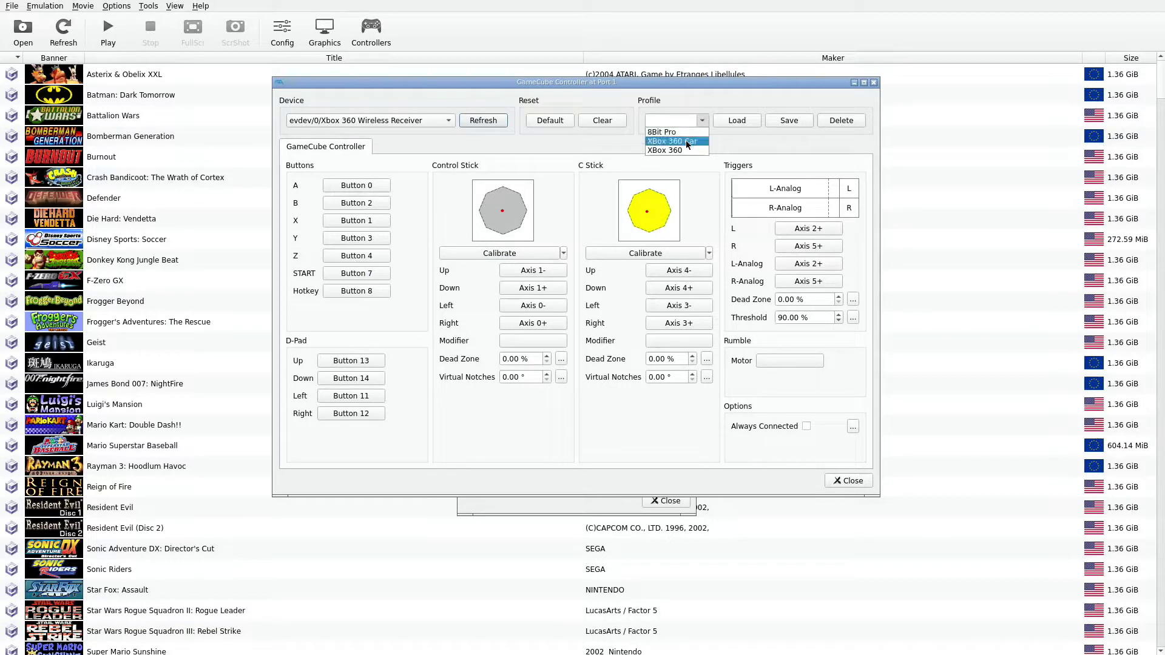
pyautogui.click(687, 142)
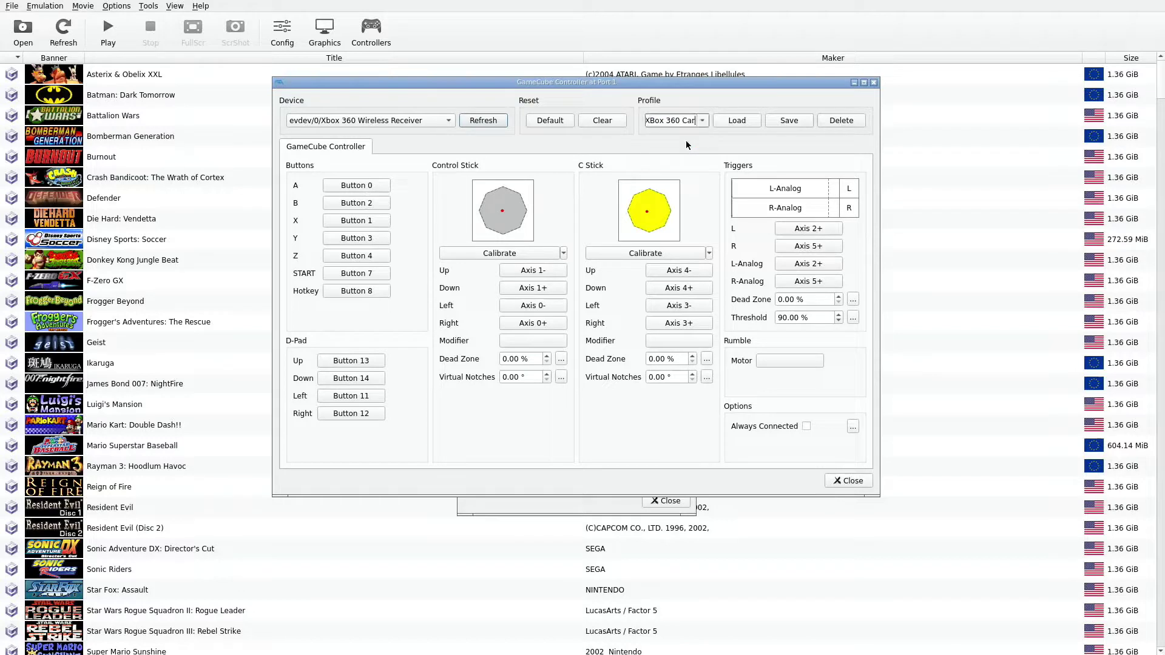
pyautogui.click(734, 123)
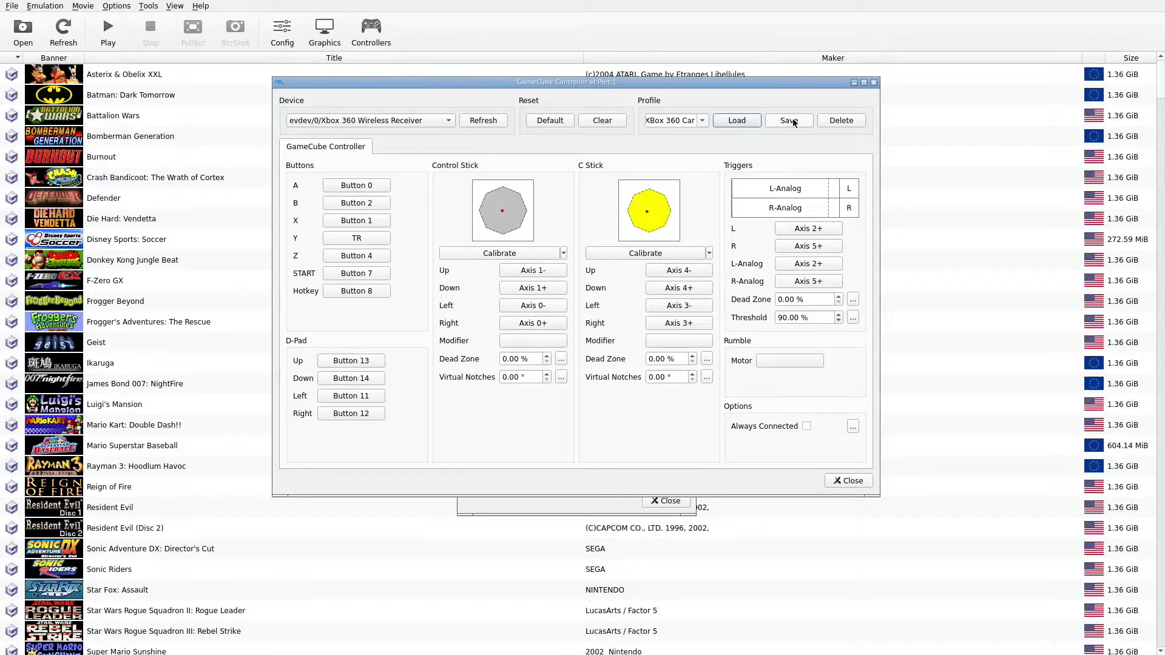
# Save the Port 1 controller mapping under the XBox 360 Car profile and close the controller settings
pyautogui.click(703, 120)
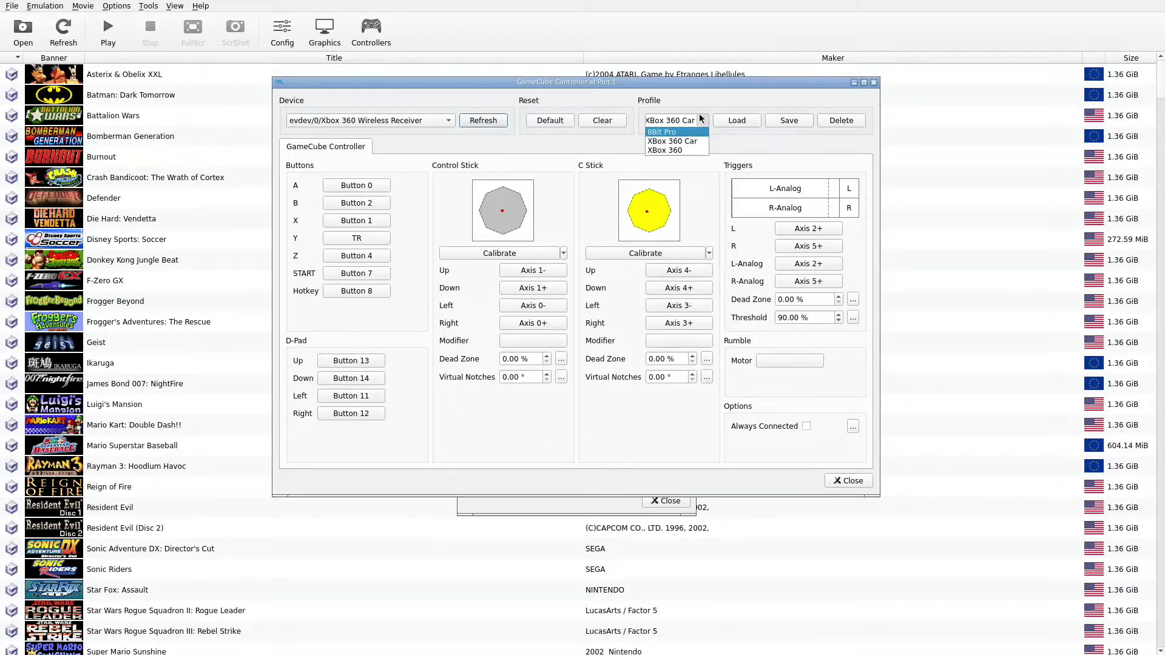
pyautogui.click(689, 123)
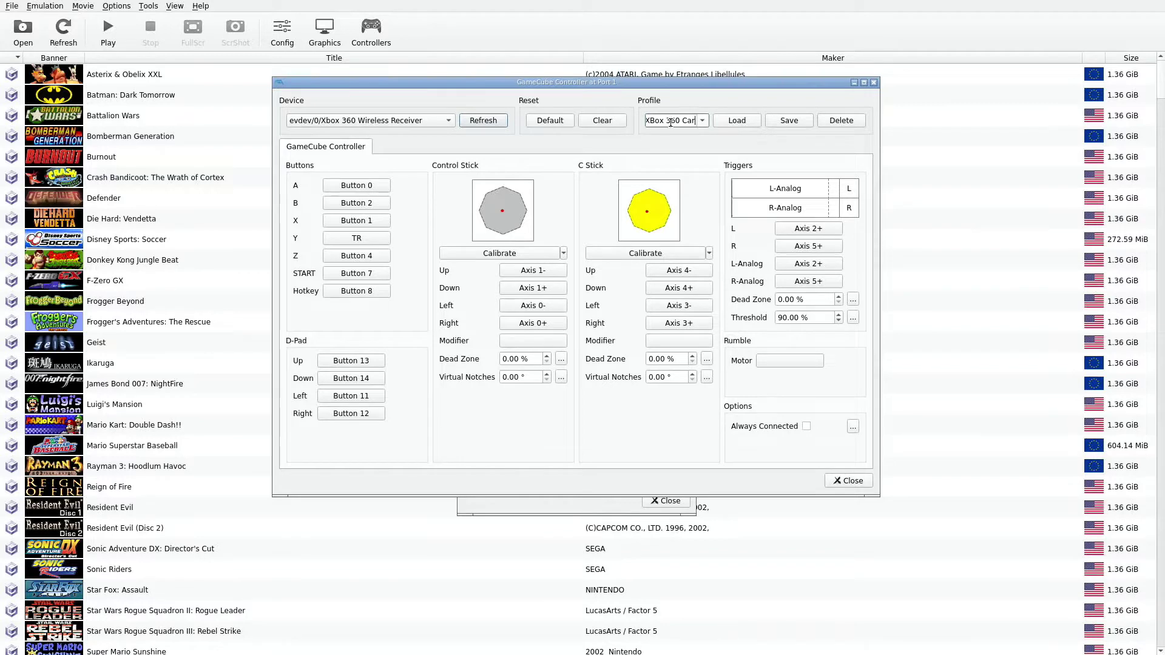
pyautogui.click(793, 121)
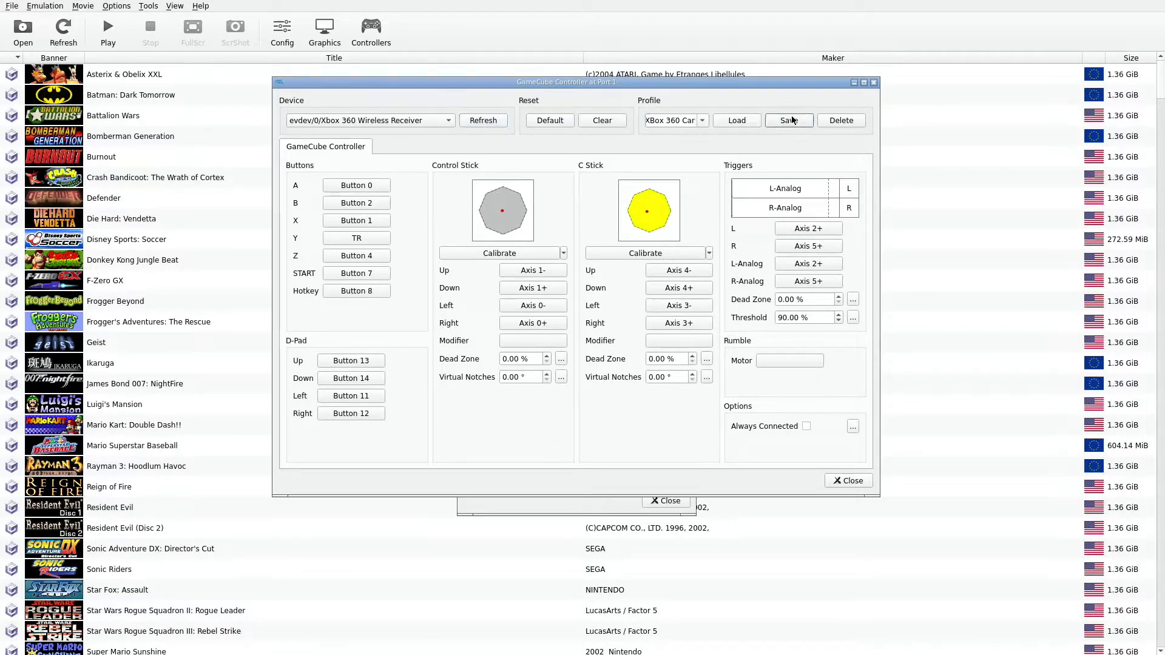
pyautogui.click(857, 478)
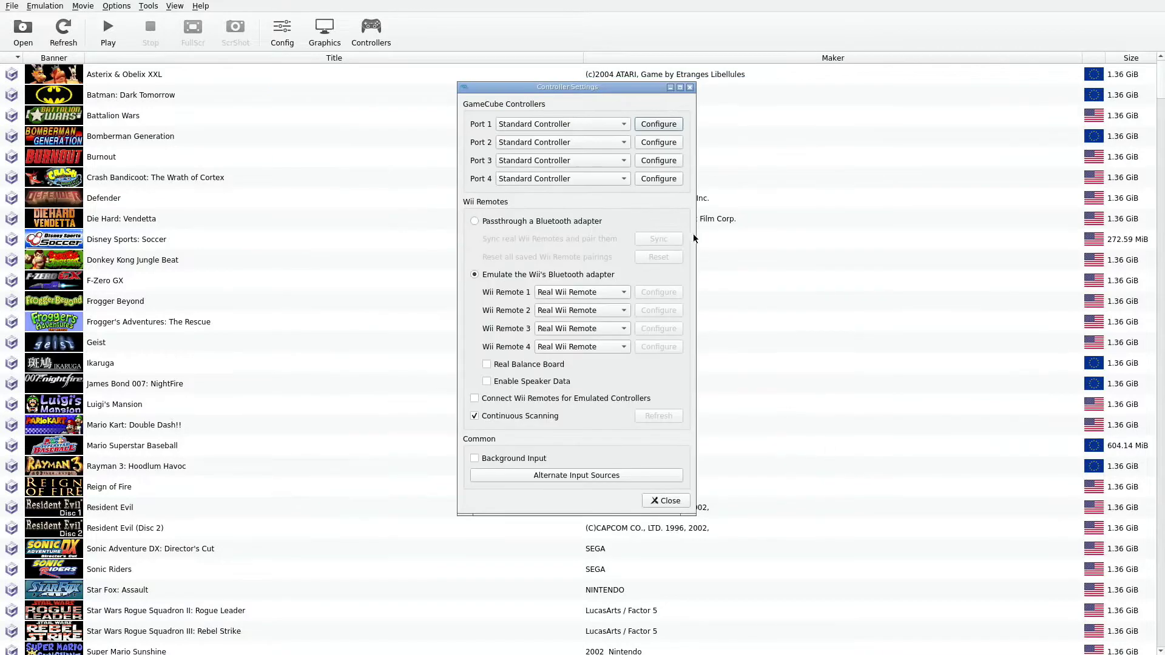
pyautogui.click(666, 500)
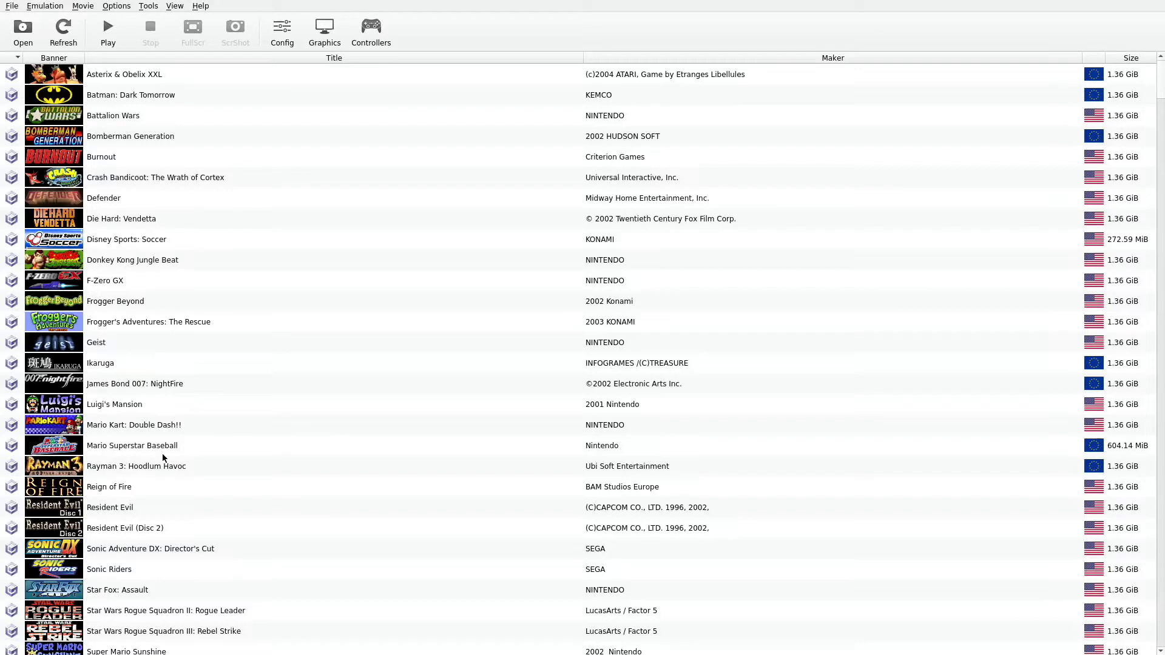
# Examine the user config of Mario Kart: Double Dash!! in its game properties, then close them
pyautogui.click(143, 428)
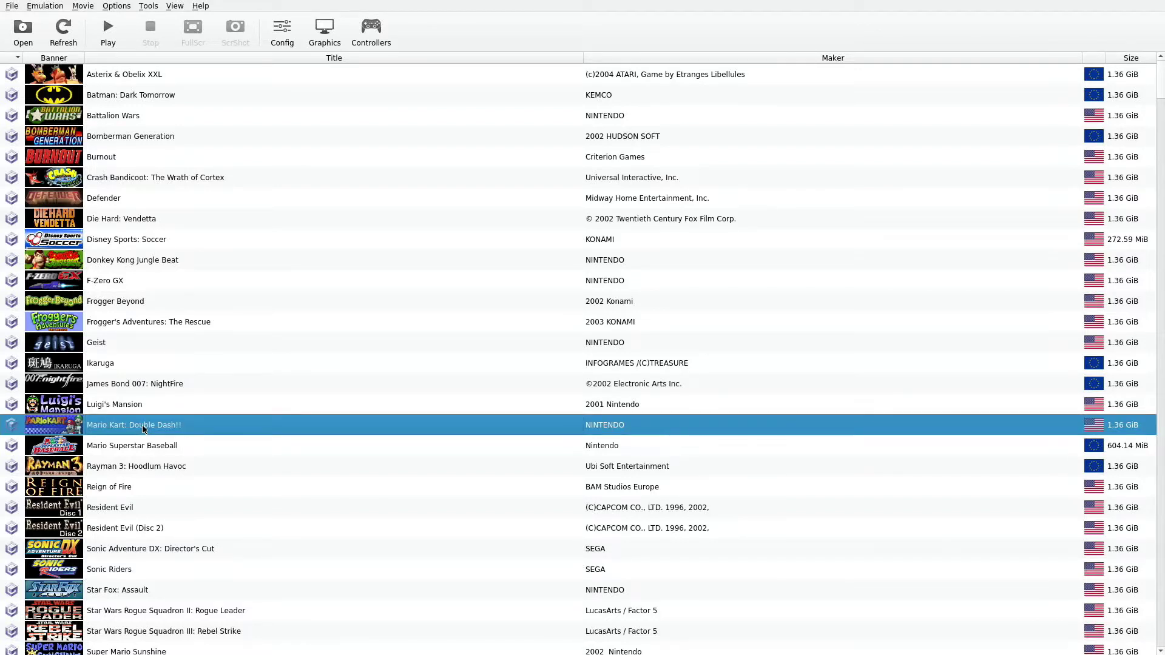
pyautogui.rightClick(144, 429)
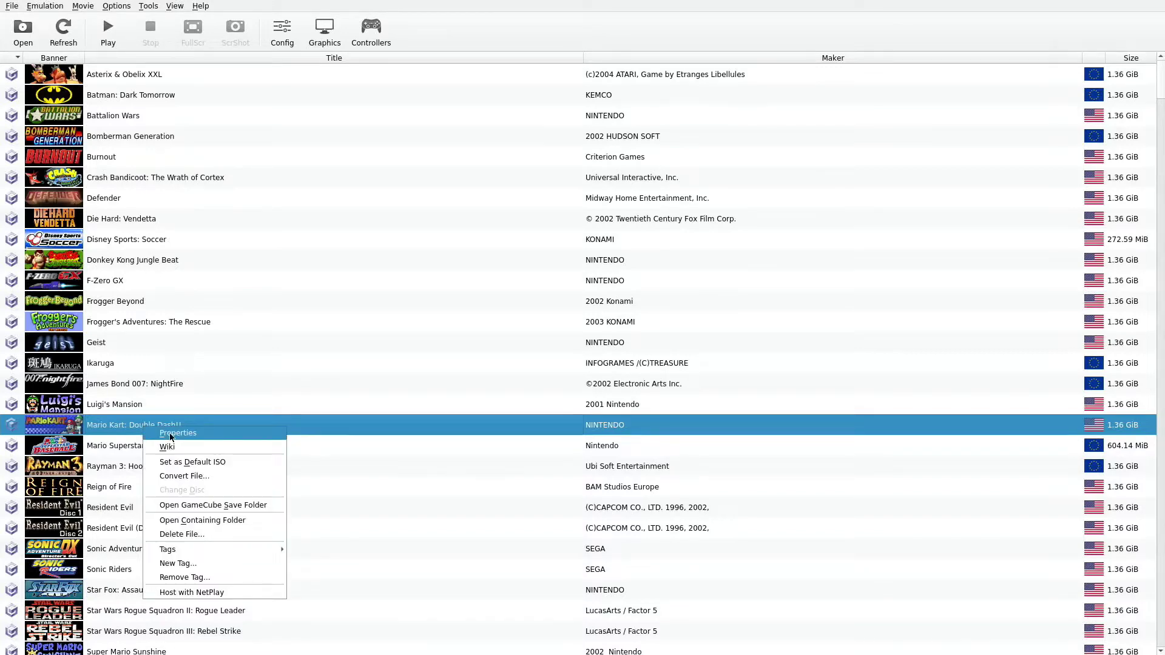
pyautogui.click(171, 434)
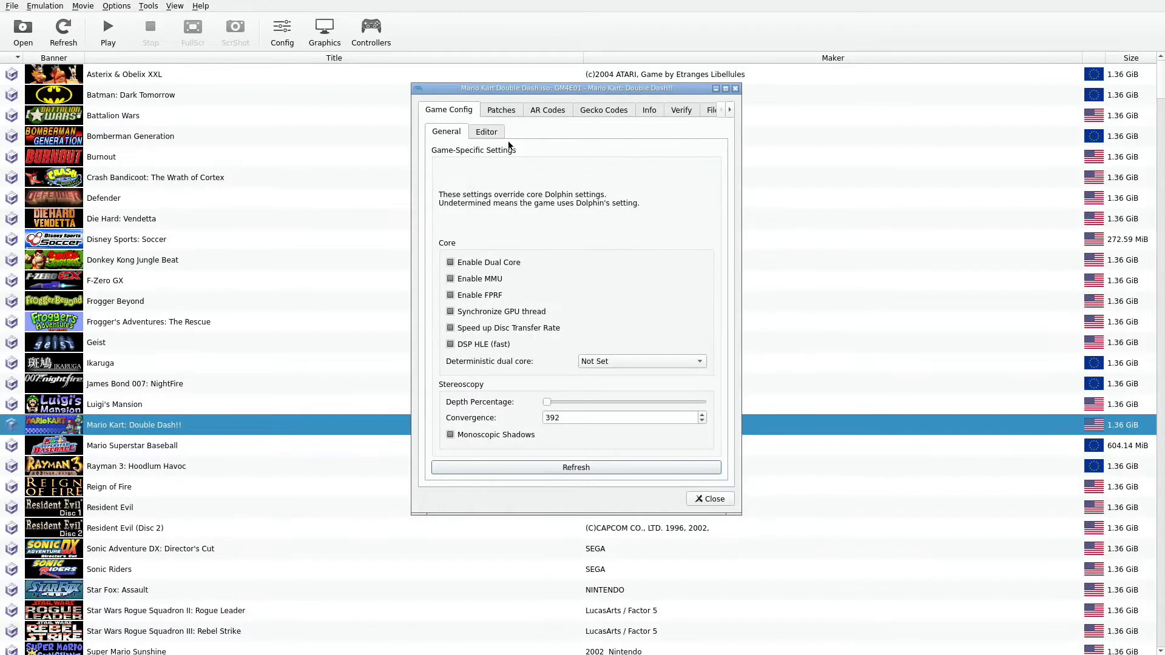
pyautogui.click(491, 132)
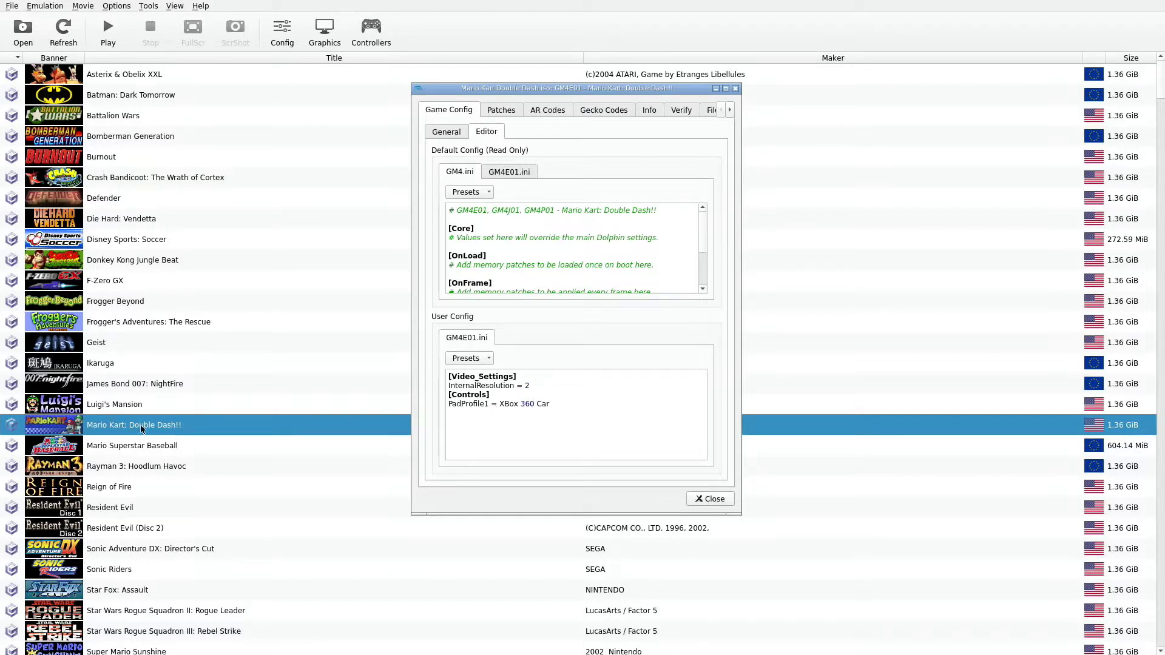
pyautogui.click(712, 500)
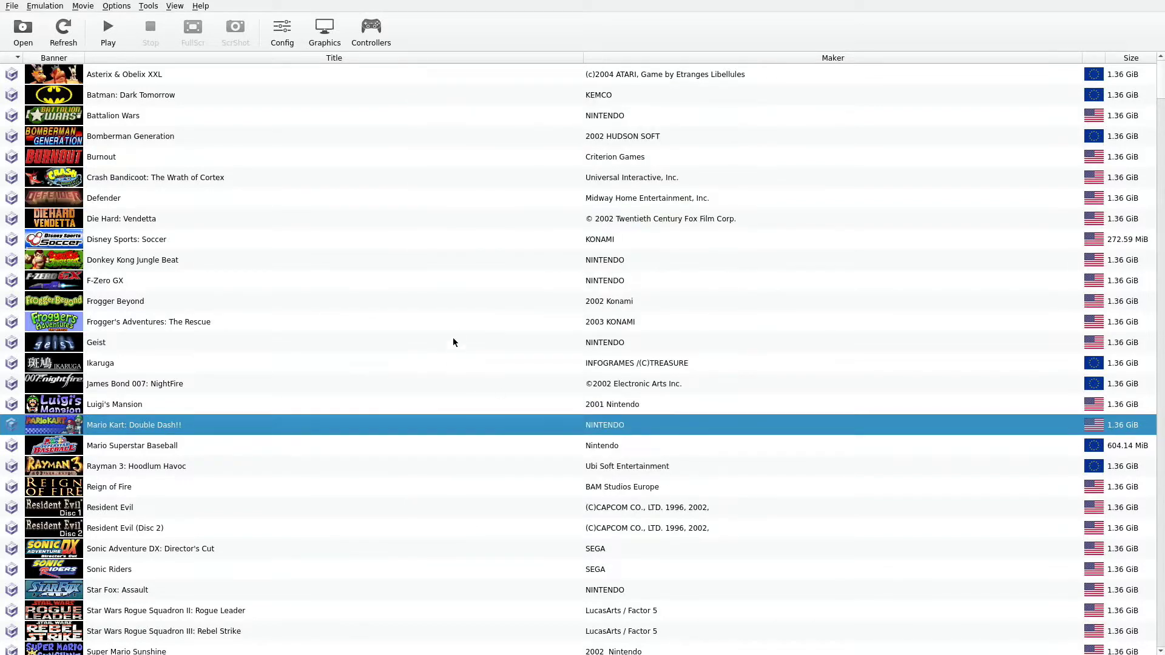
# Set Wii Remote 1 to Emulated Wii Remote and choose evdev/0/Xbox 360 Wireless Receiver as its device
pyautogui.click(379, 33)
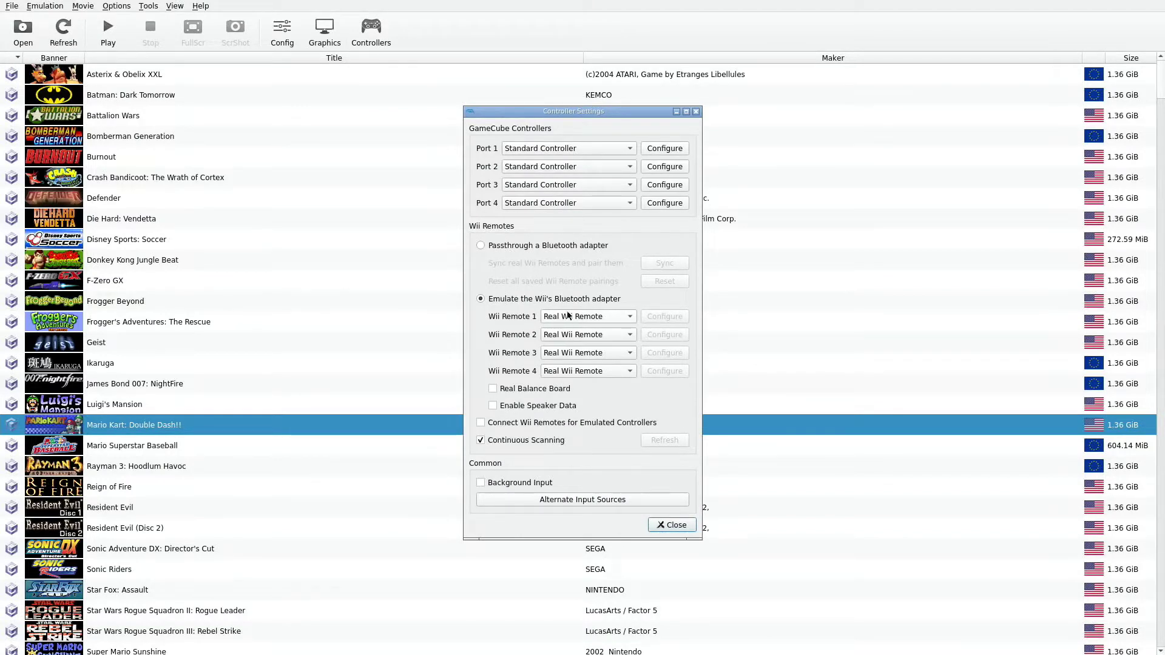
pyautogui.click(610, 317)
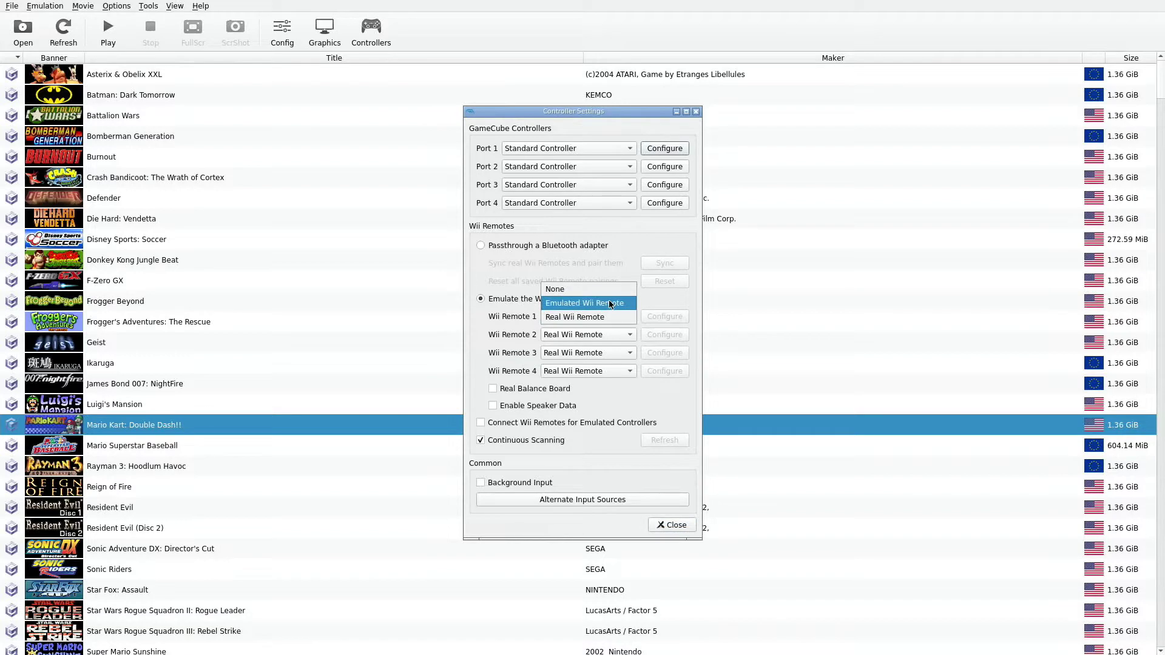
pyautogui.click(610, 303)
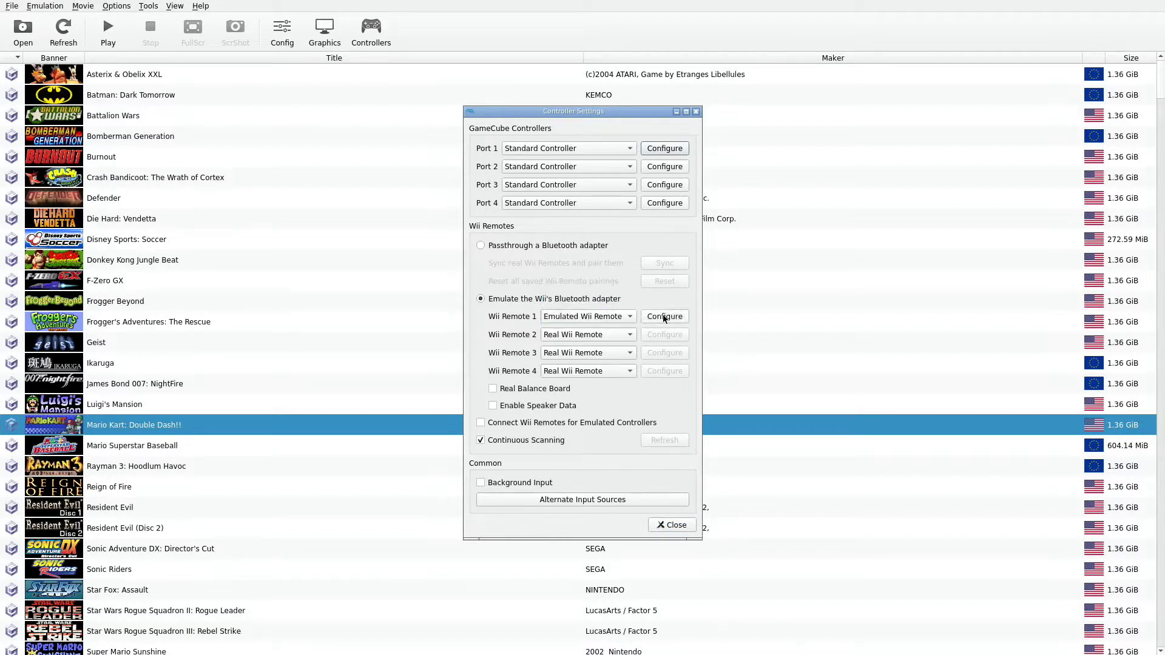
pyautogui.click(664, 316)
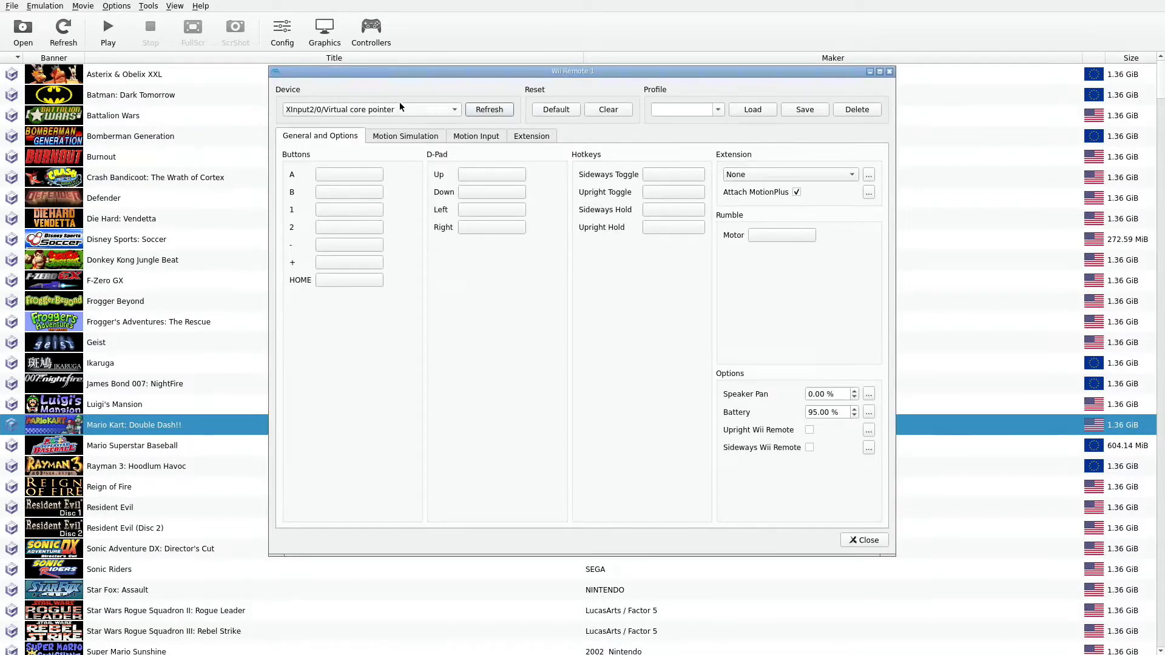
pyautogui.click(454, 111)
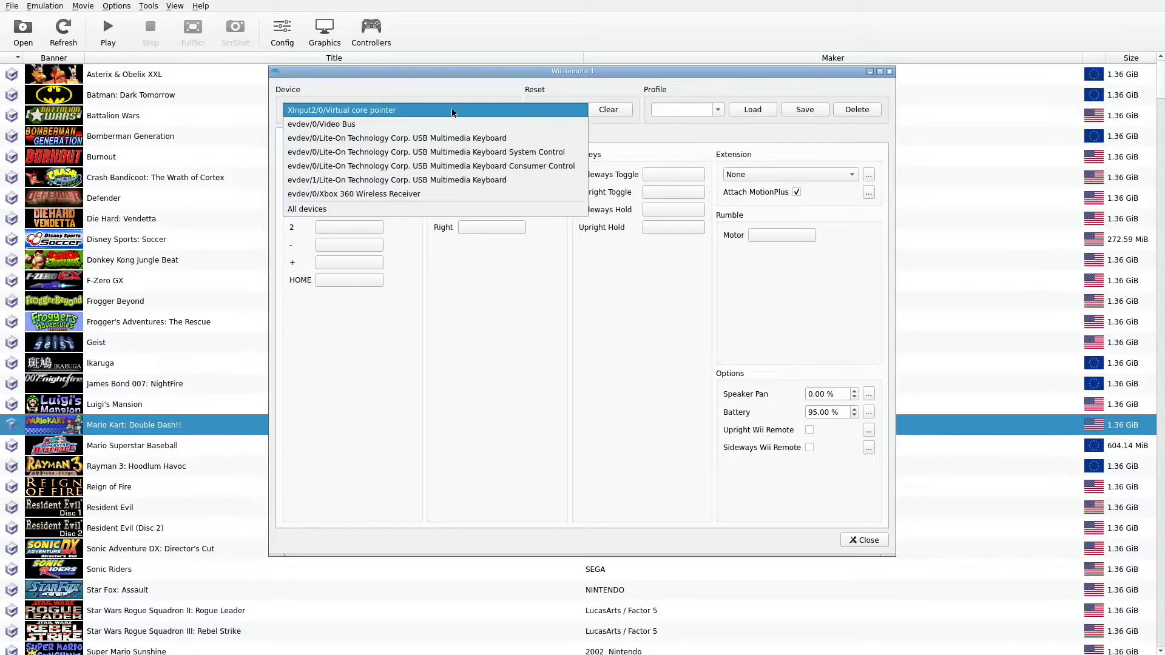
pyautogui.click(412, 194)
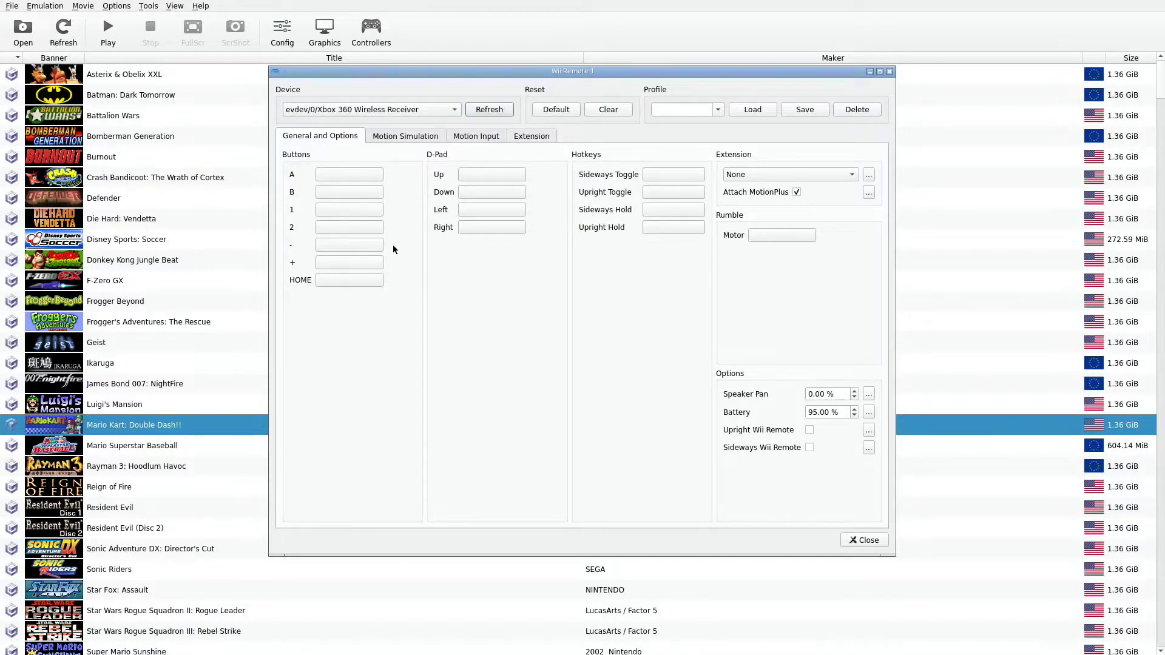
# Load the Xbox Car profile for Wii Remote 1, save it, and close the controller settings
pyautogui.click(719, 111)
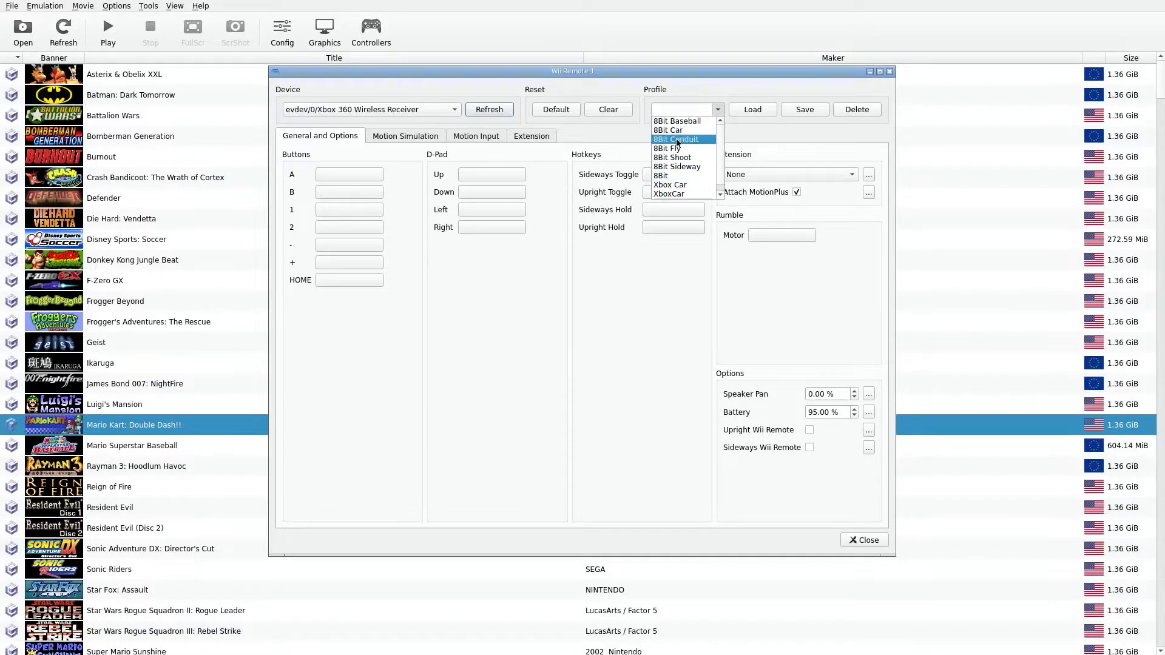
pyautogui.click(692, 185)
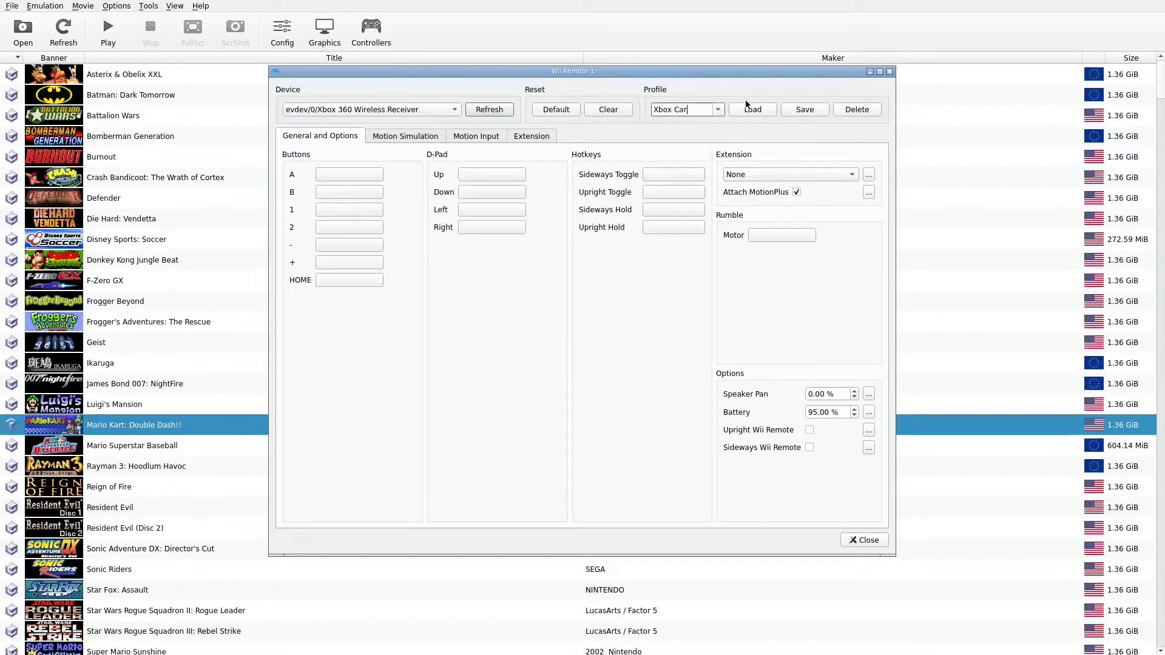
pyautogui.click(746, 111)
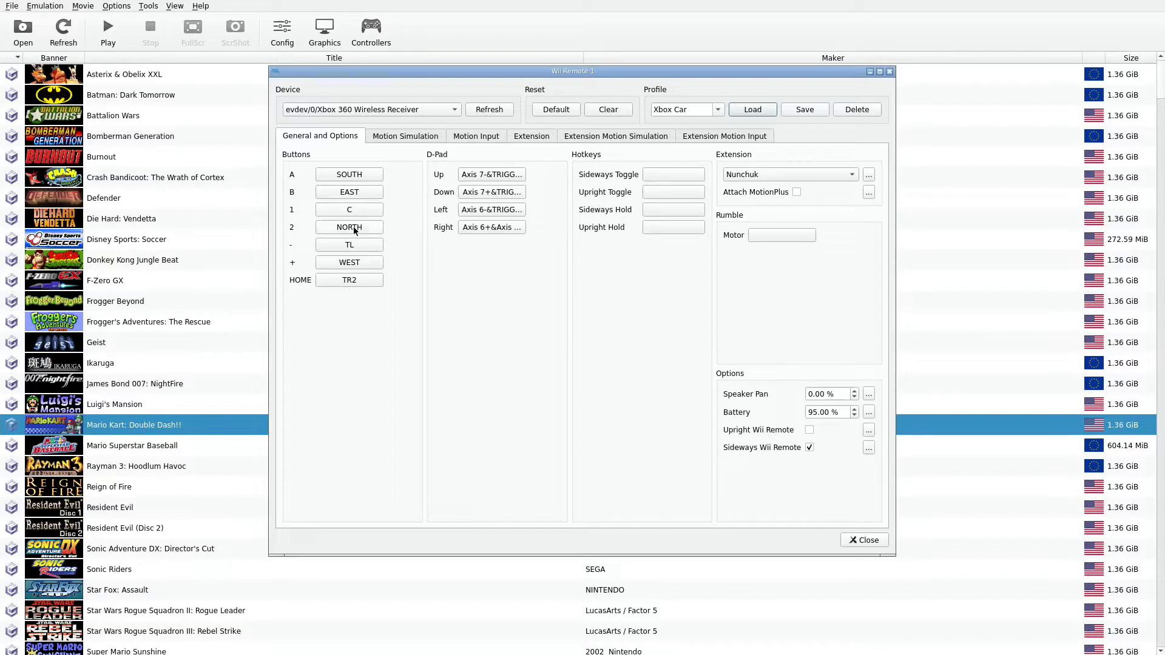
pyautogui.click(812, 112)
pyautogui.click(868, 540)
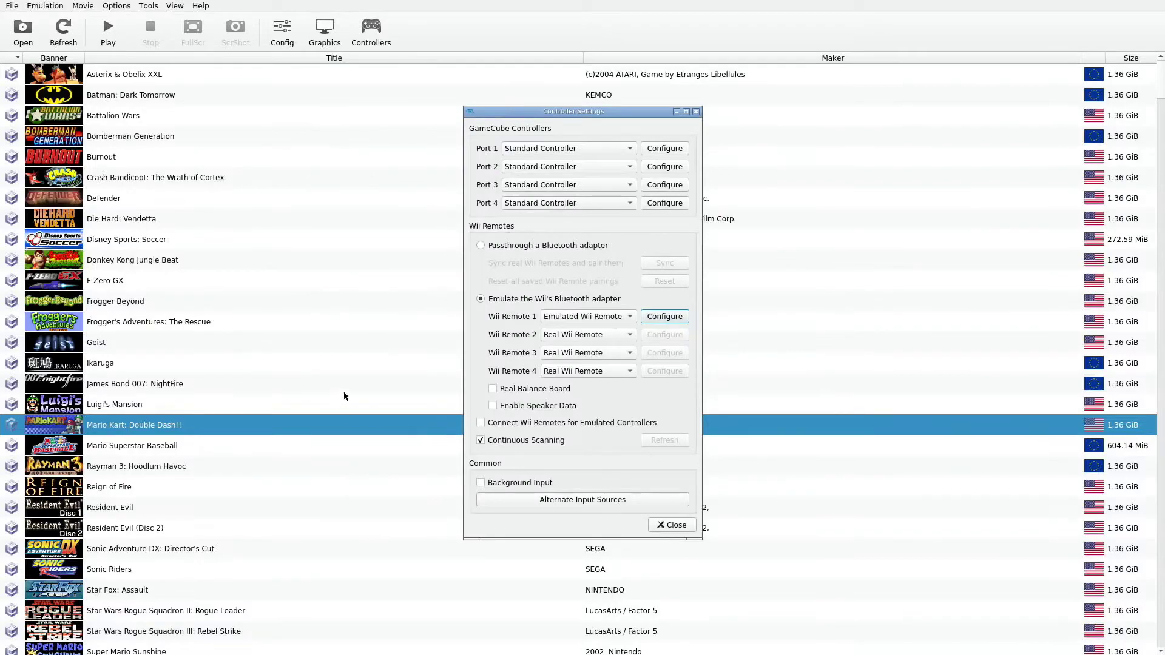
pyautogui.click(673, 526)
# Find the first Mario Kart Wii entry in the game list and open its game properties
pyautogui.scroll(-5, 211, 447)
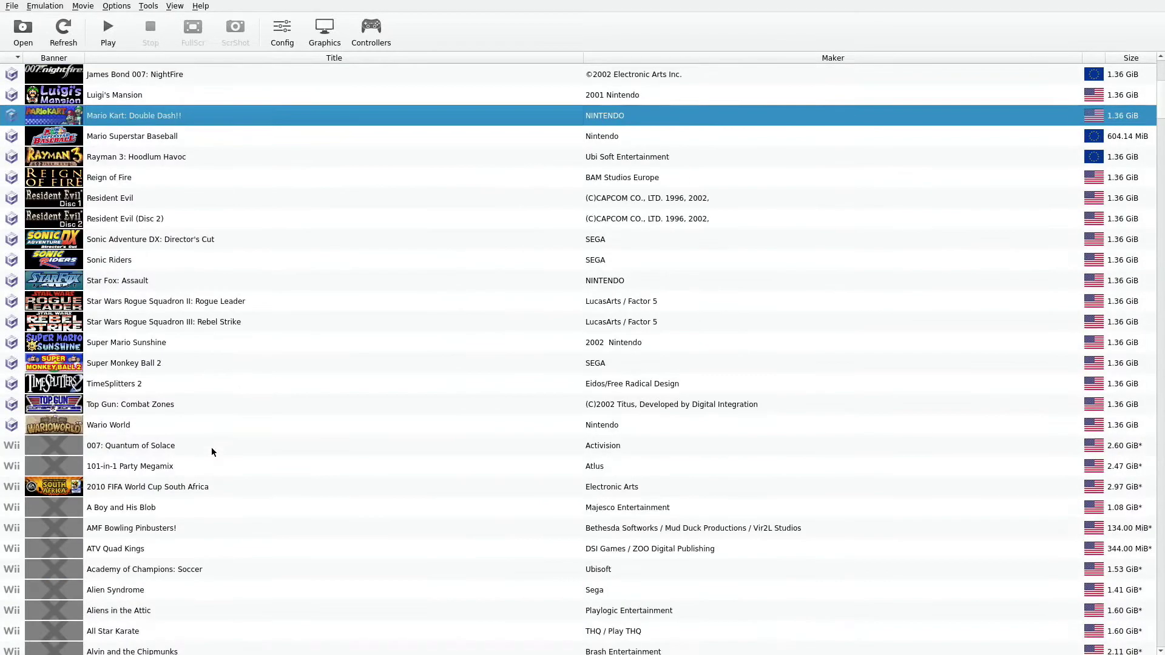
pyautogui.scroll(-10, 162, 418)
pyautogui.scroll(-20, 157, 429)
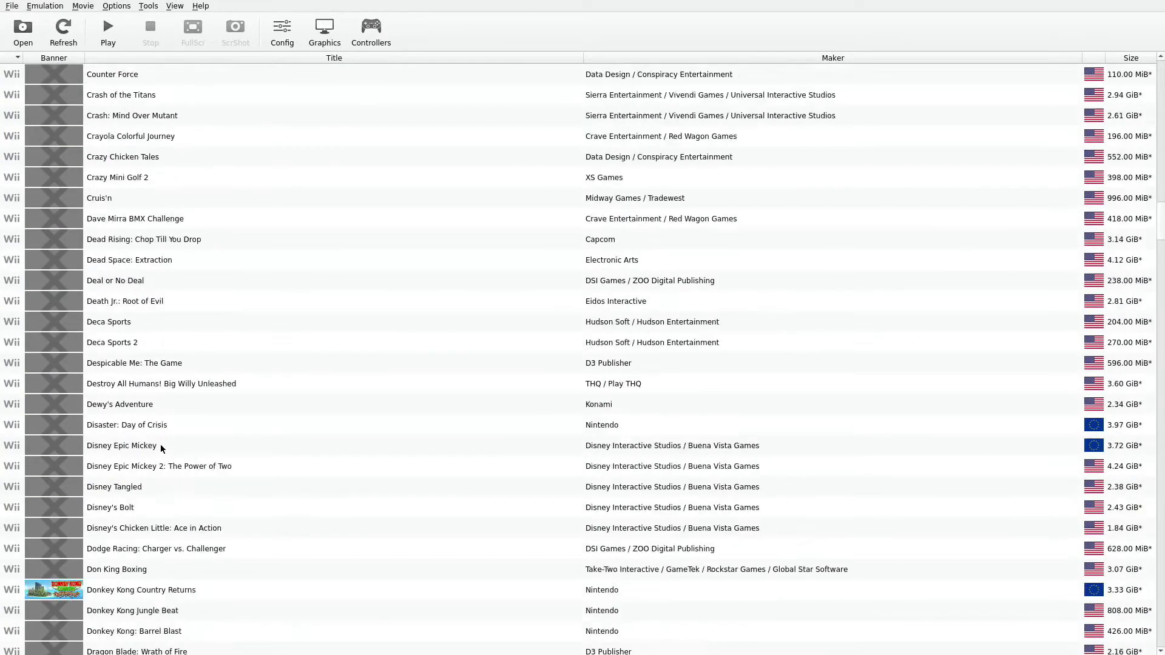
pyautogui.scroll(-20, 160, 447)
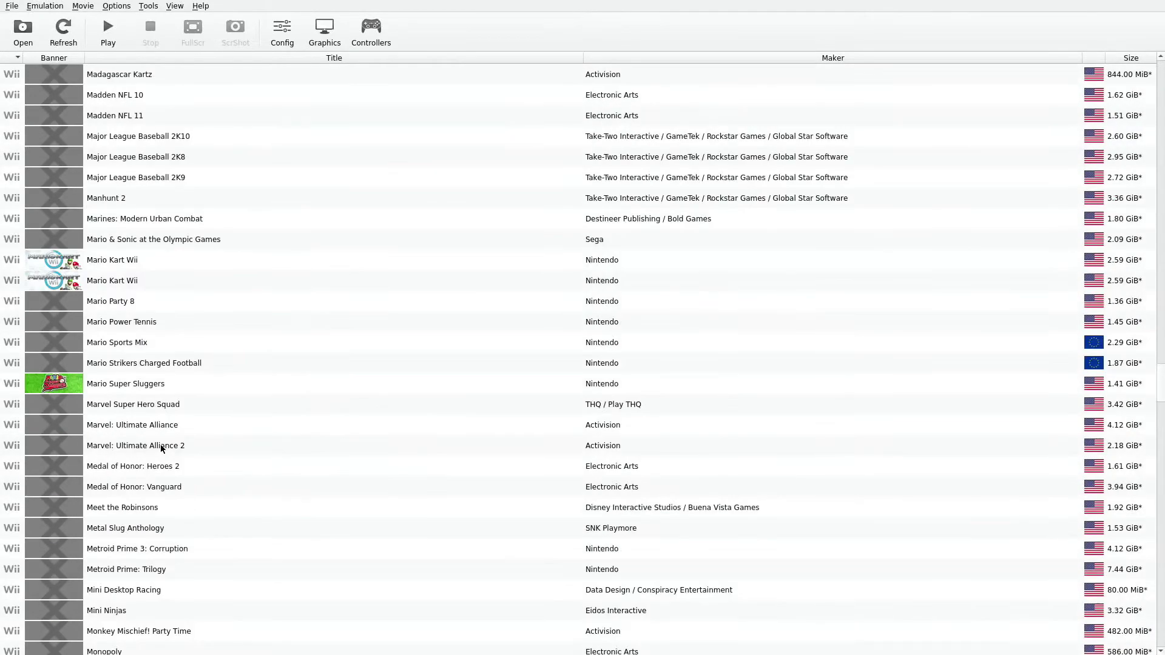
pyautogui.click(108, 261)
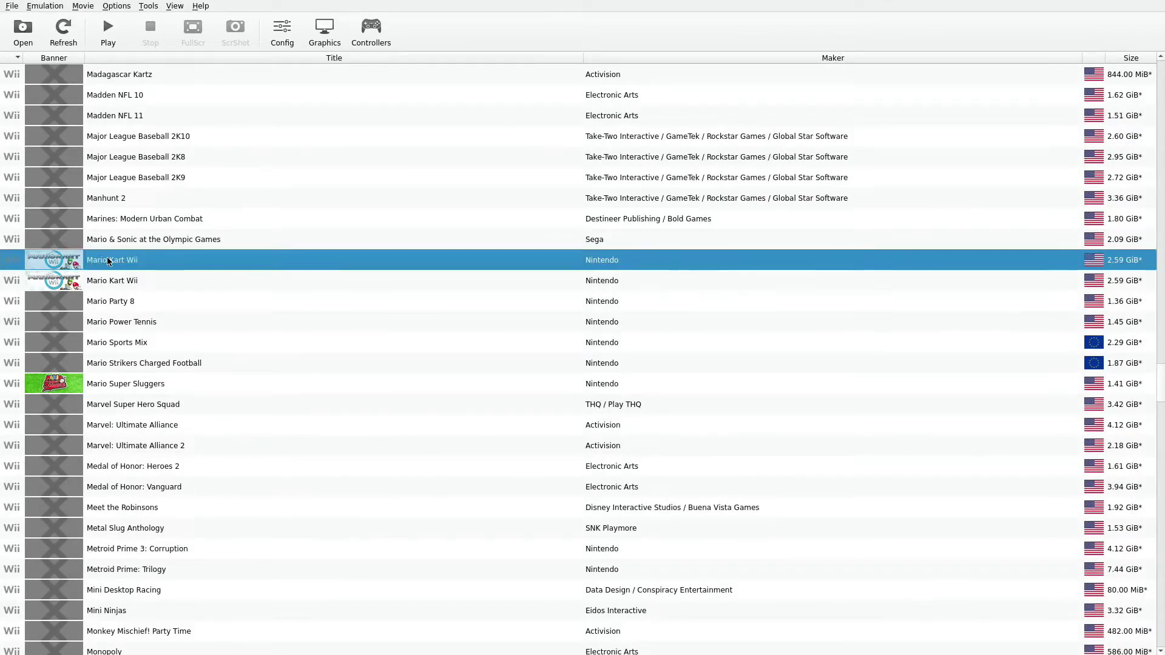
pyautogui.rightClick(108, 261)
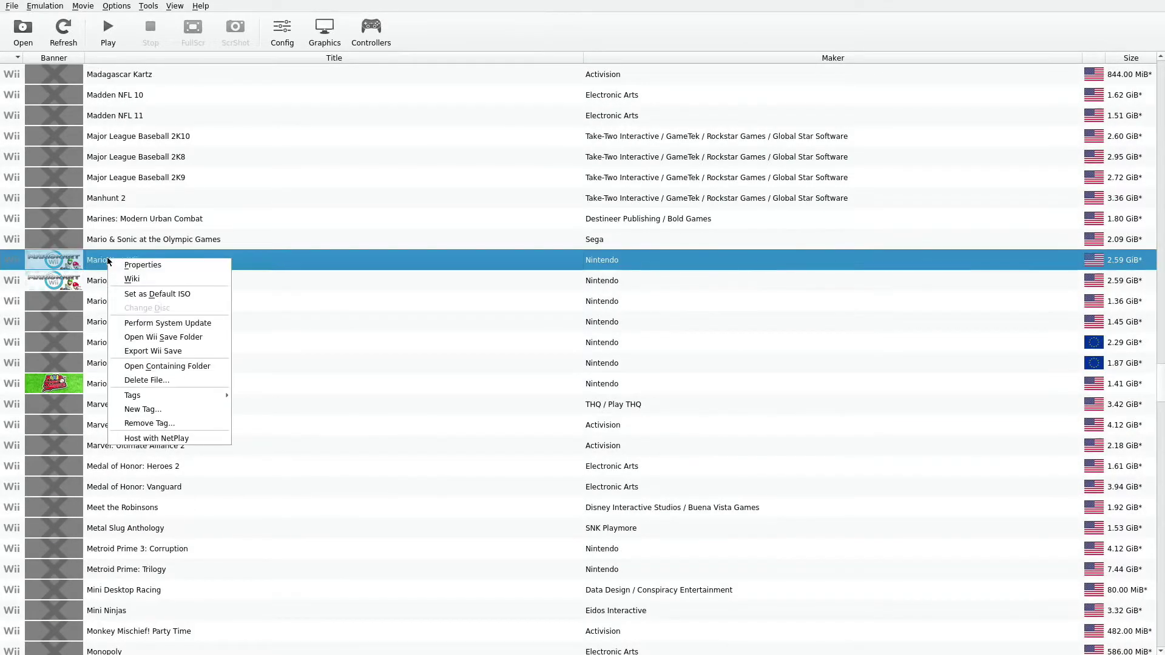
pyautogui.click(143, 264)
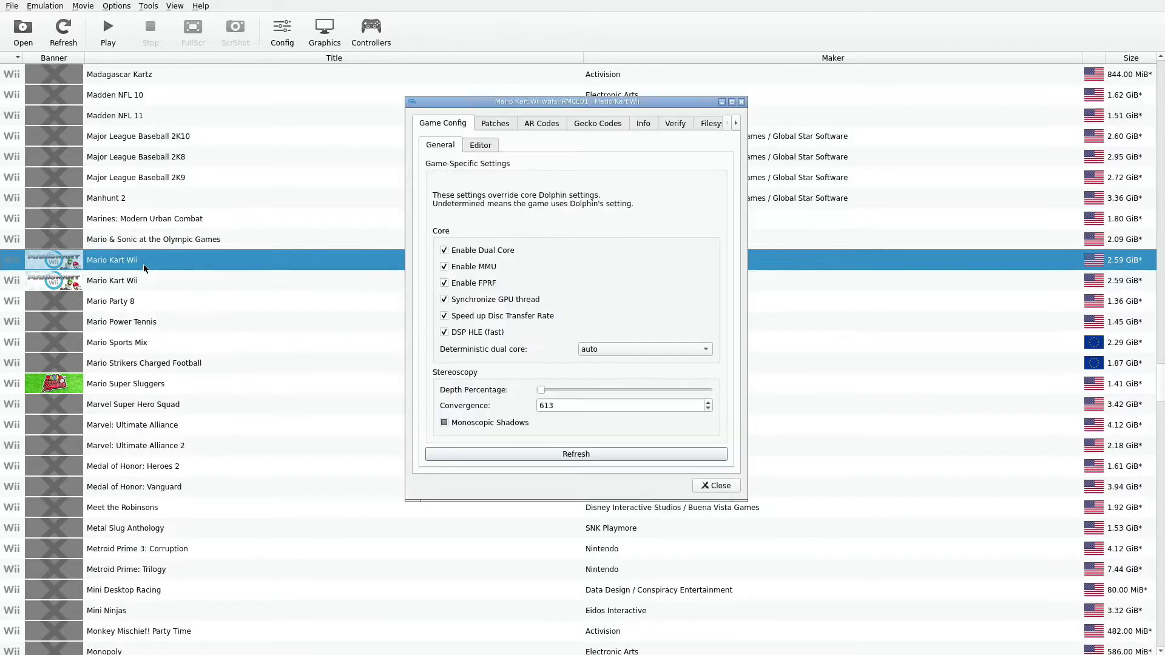
# Compare Mario Kart Wii's general core settings with its RMCE01.ini user config, including the Wiimote profile lines, then close the properties
pyautogui.click(489, 145)
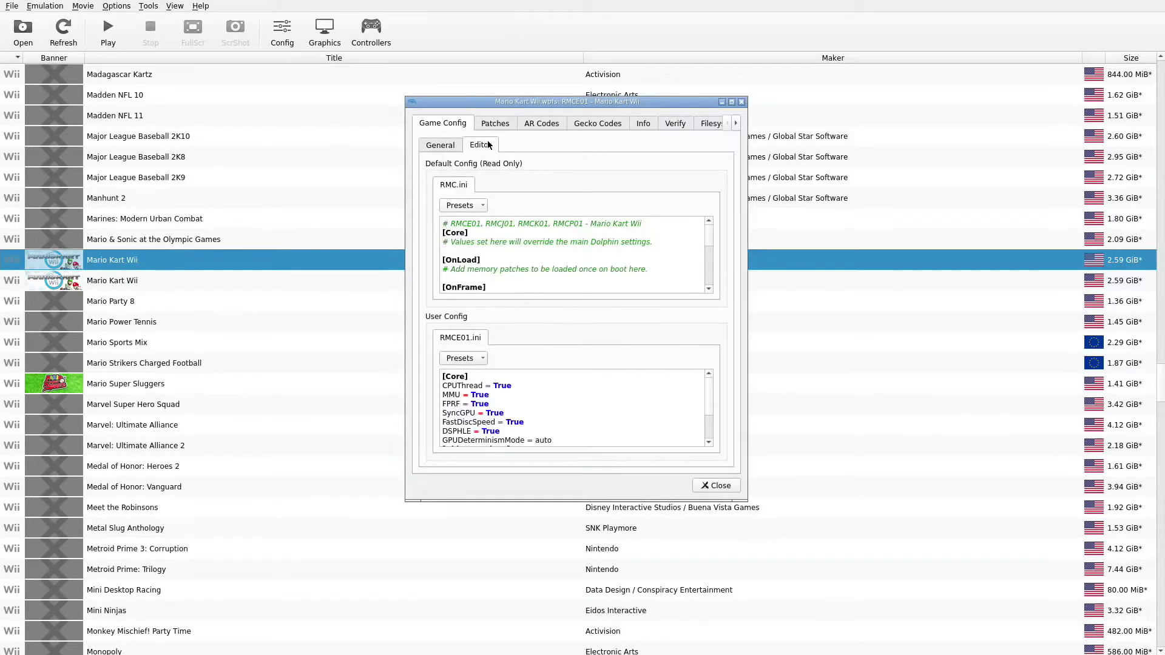
pyautogui.click(447, 144)
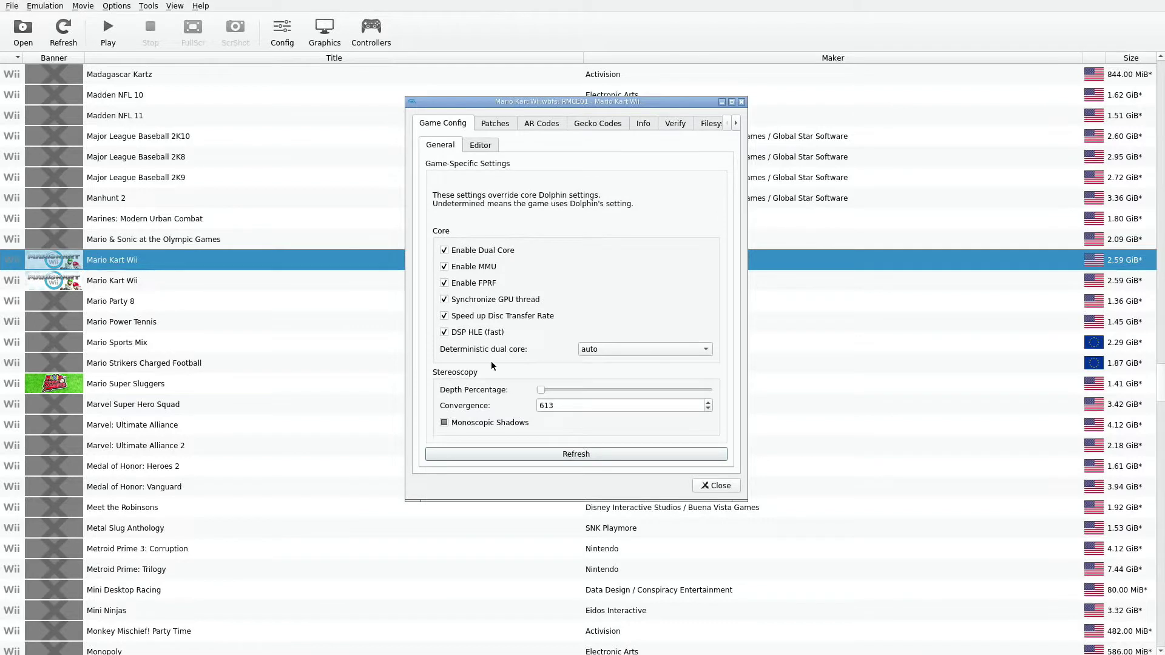
pyautogui.click(481, 145)
pyautogui.scroll(-2, 499, 426)
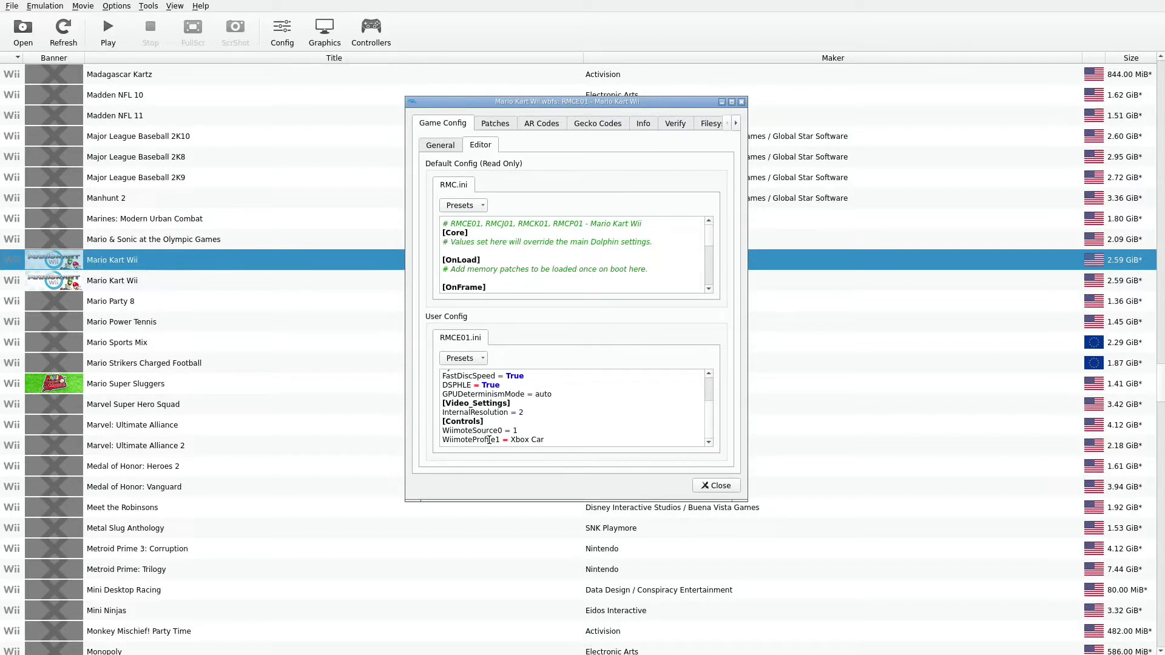
pyautogui.click(721, 484)
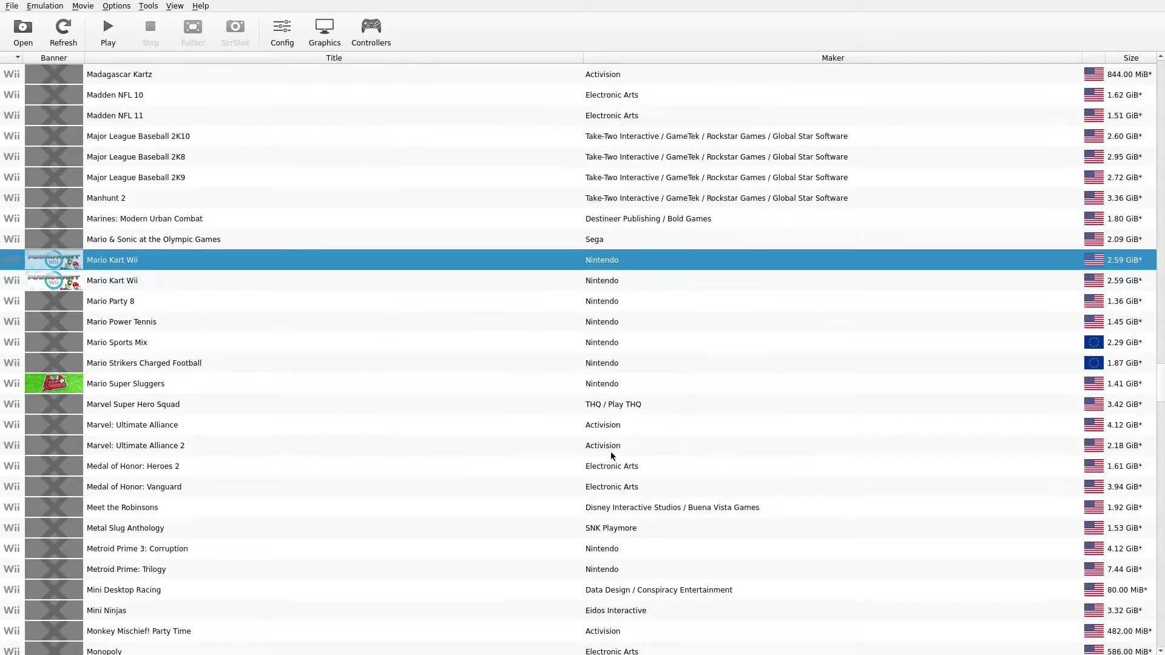
# Exit Dolphin to return to Batocera's Wii game list
pyautogui.click(13, 8)
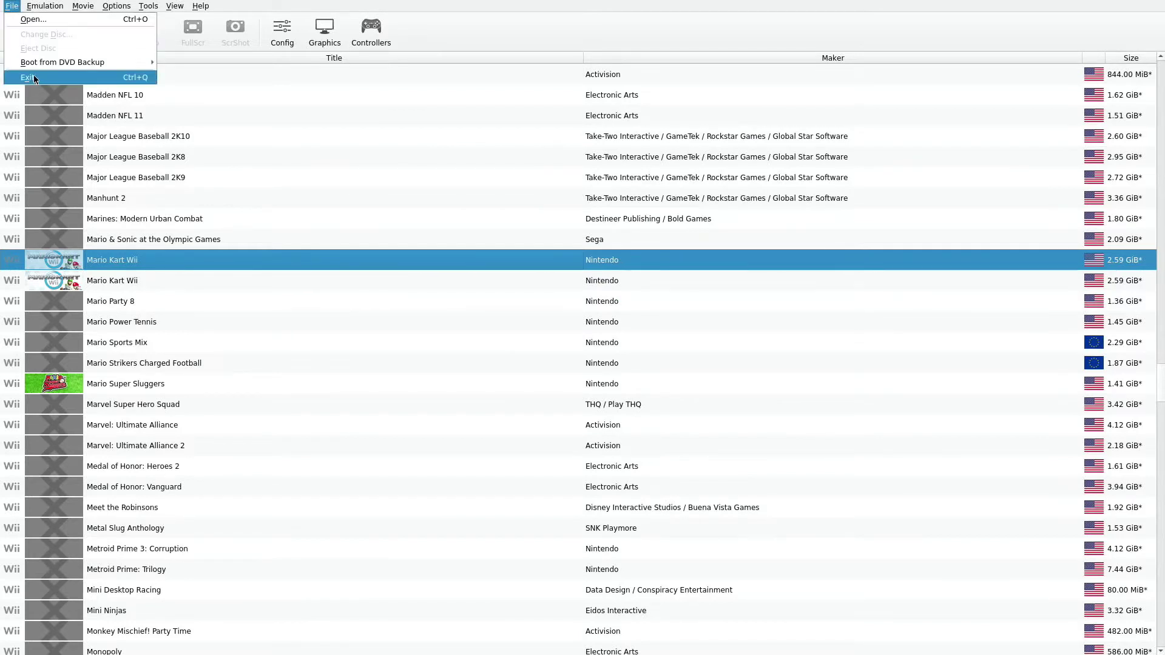
pyautogui.click(34, 77)
pyautogui.click(11, 8)
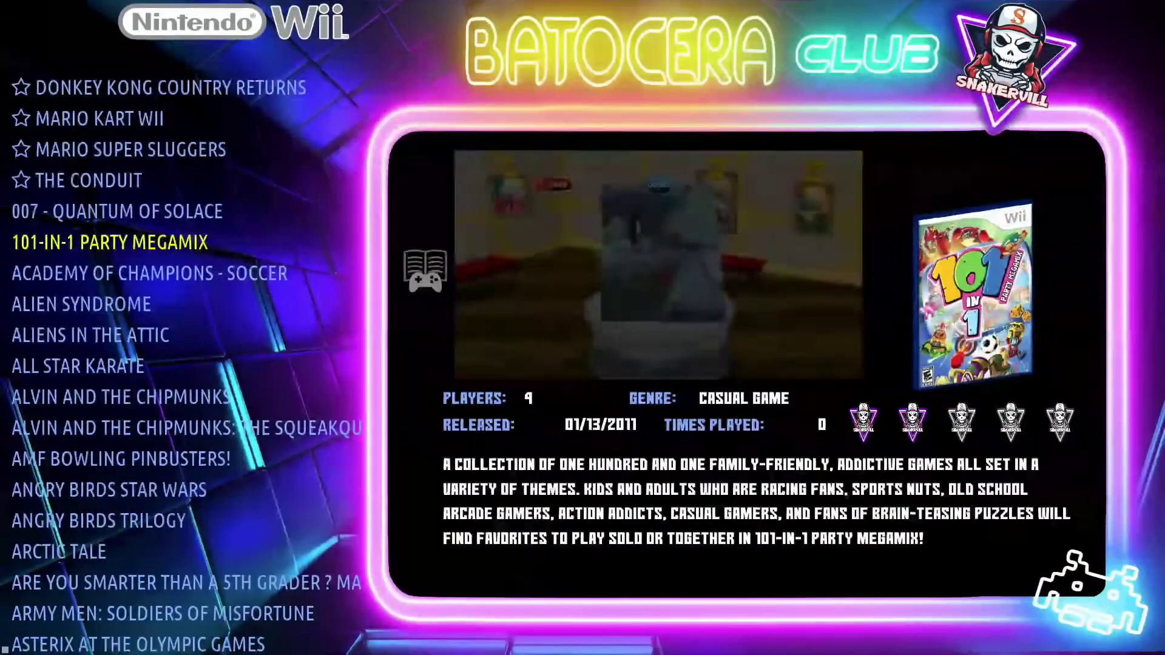
# Launch Mario Kart Wii from the Wii game list to test its configuration, then leave the game
pyautogui.press('Up')
pyautogui.press('Up')
pyautogui.press('Up')
pyautogui.press('Up')
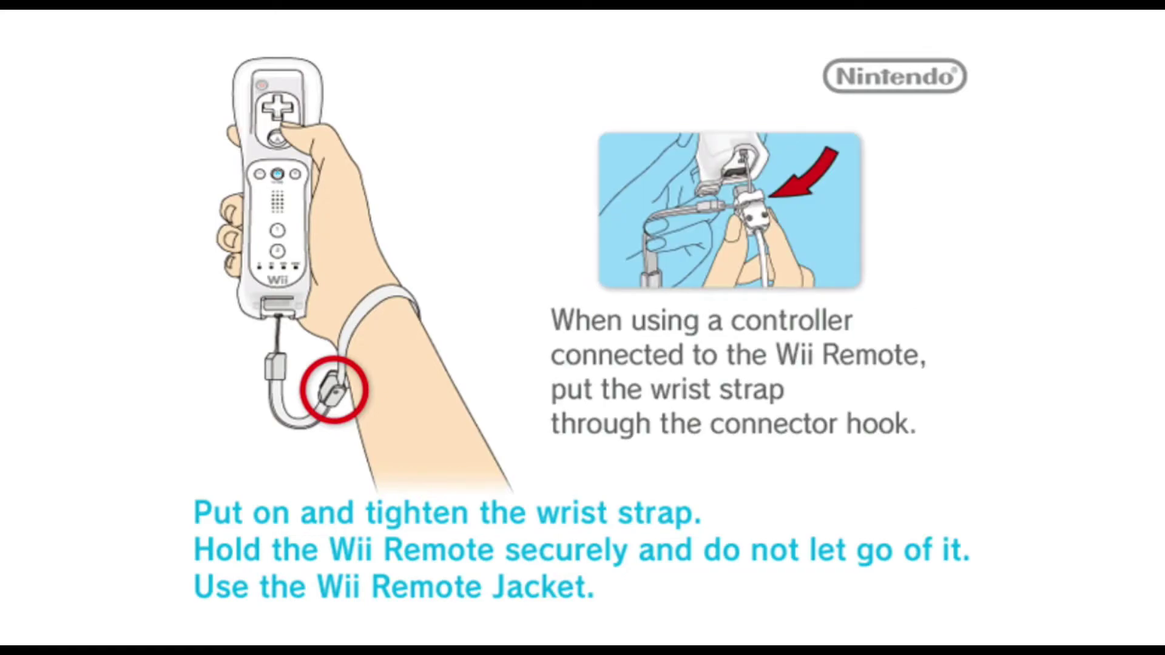
pyautogui.press('Escape')
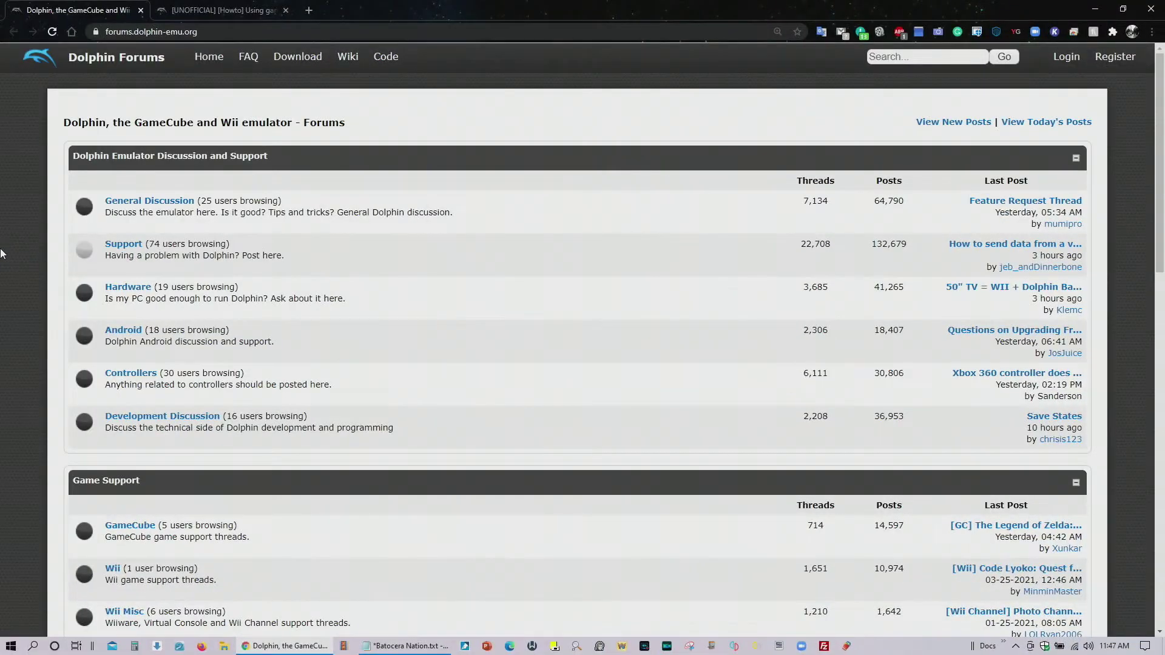
# Show the Dolphin forum thread "Using gameini settings per game", highlight its web address, and look over the start of the post
pyautogui.click(201, 10)
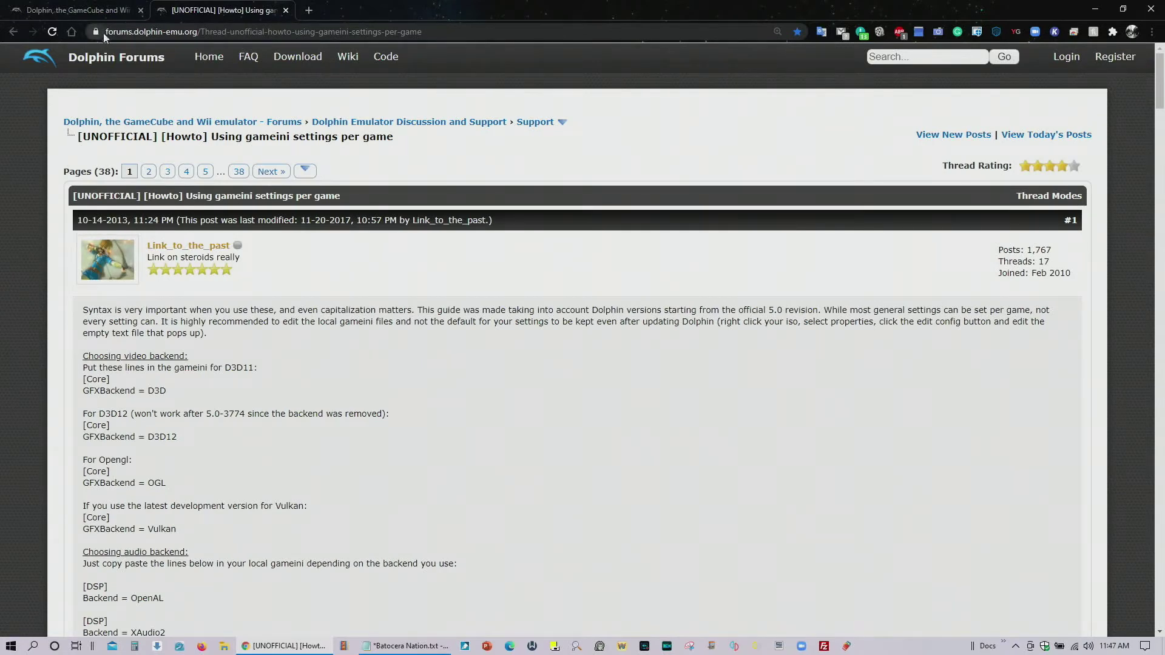
pyautogui.moveTo(104, 31); pyautogui.dragTo(426, 31)
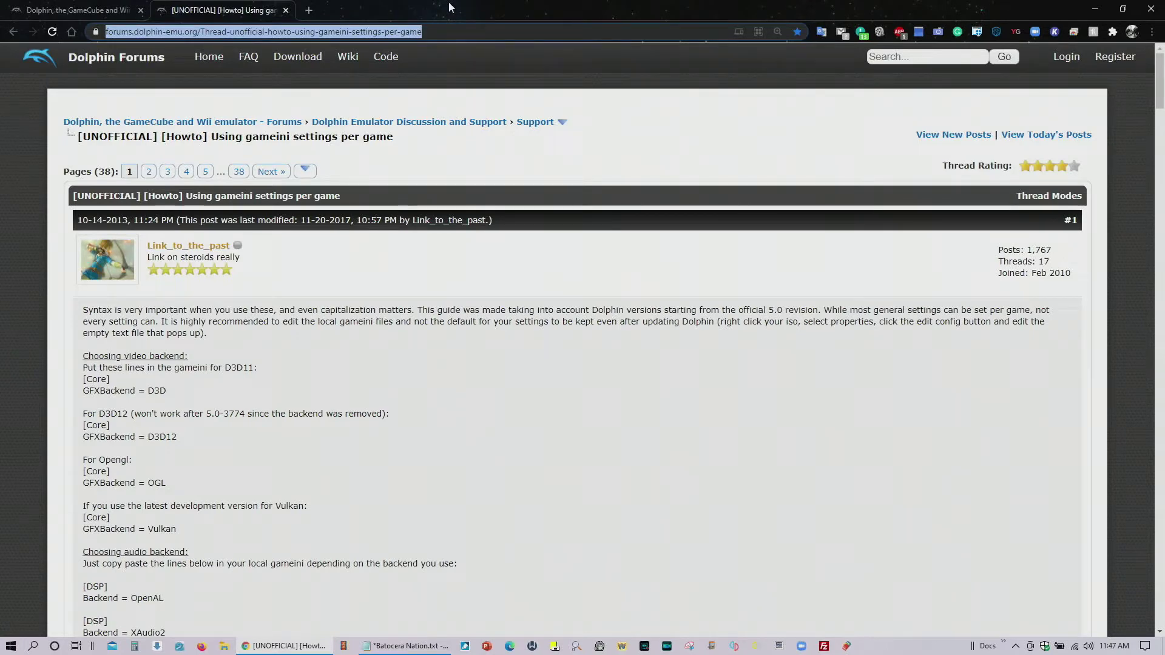
pyautogui.click(3, 254)
pyautogui.scroll(-4, 3, 254)
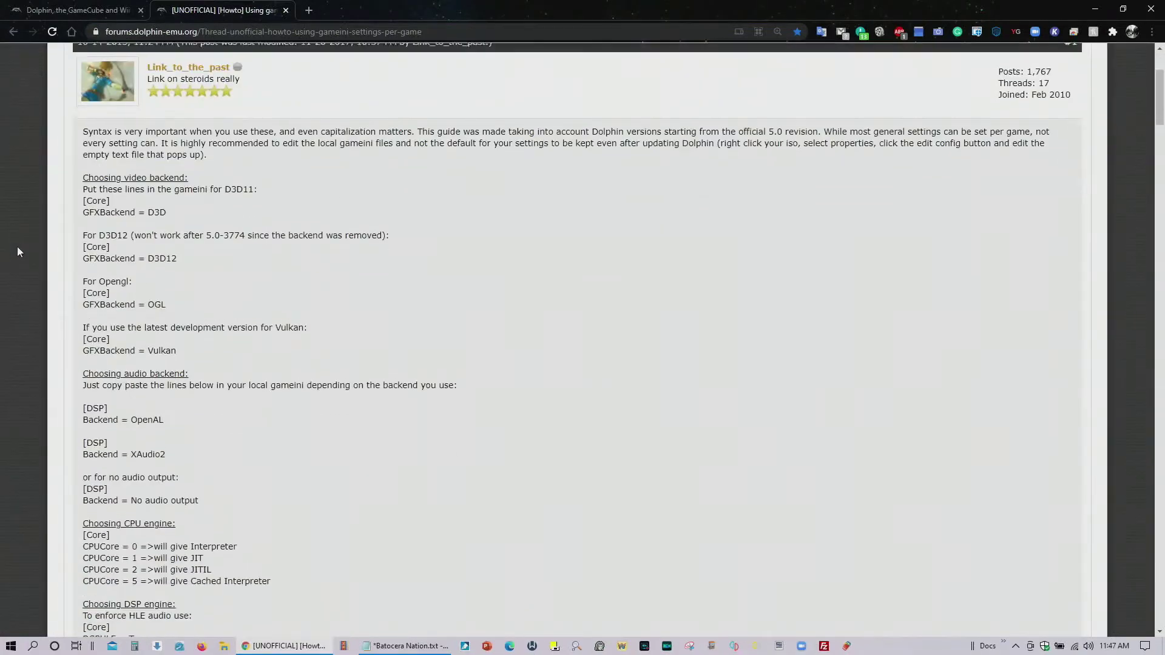
pyautogui.scroll(4, 17, 246)
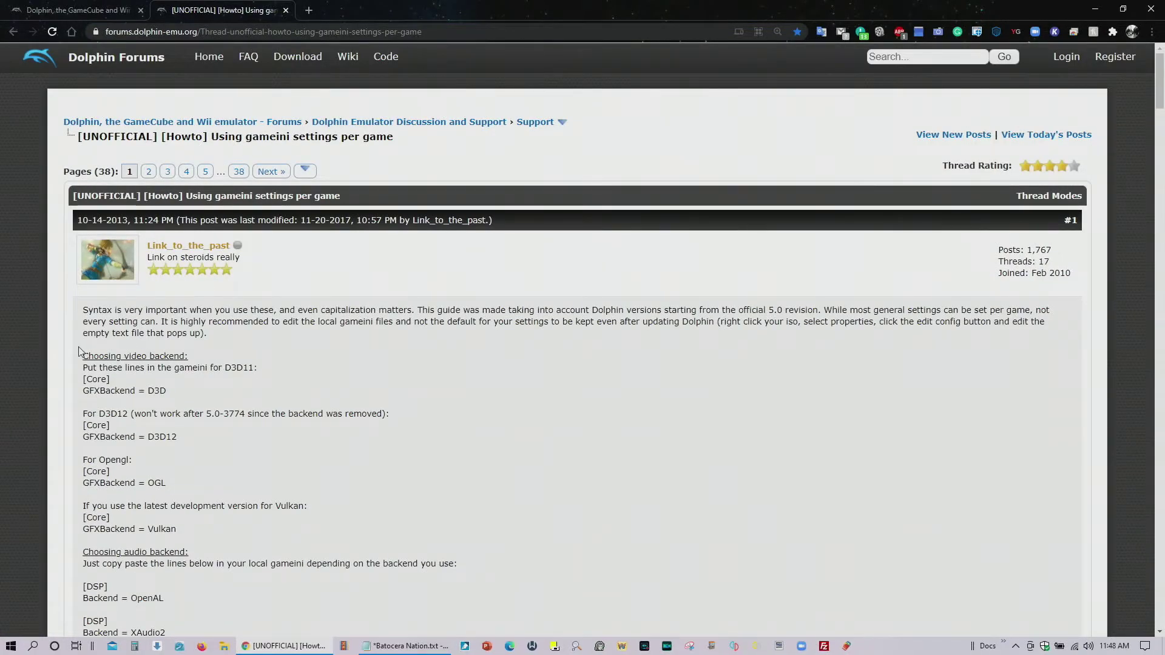
# Read the guide's per-game settings for video and audio backends, CPU and DSP engines, volume, frame limit, frame skip and CPU overclock
pyautogui.scroll(-2, 95, 325)
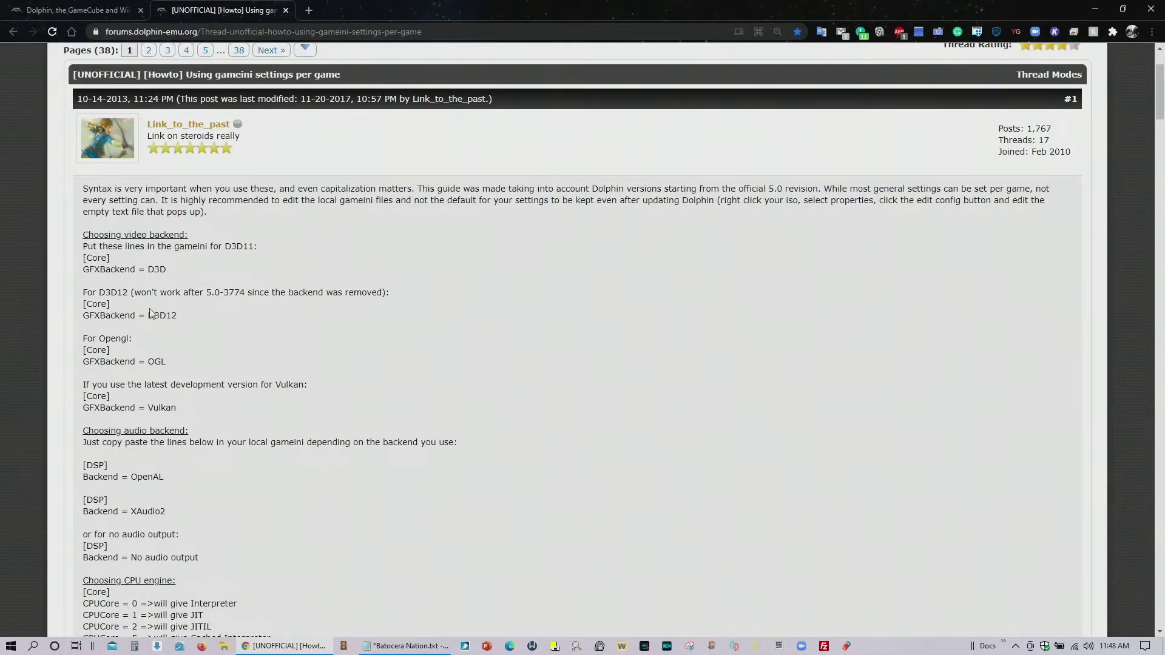
pyautogui.scroll(-2, 127, 298)
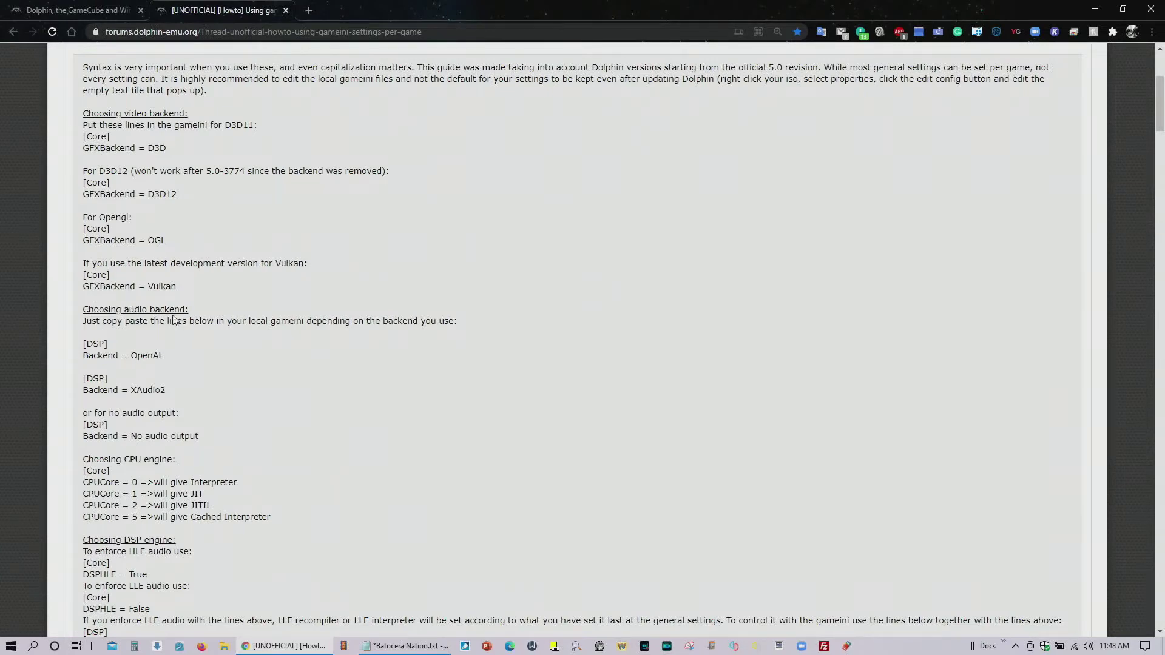
pyautogui.scroll(-3, 174, 320)
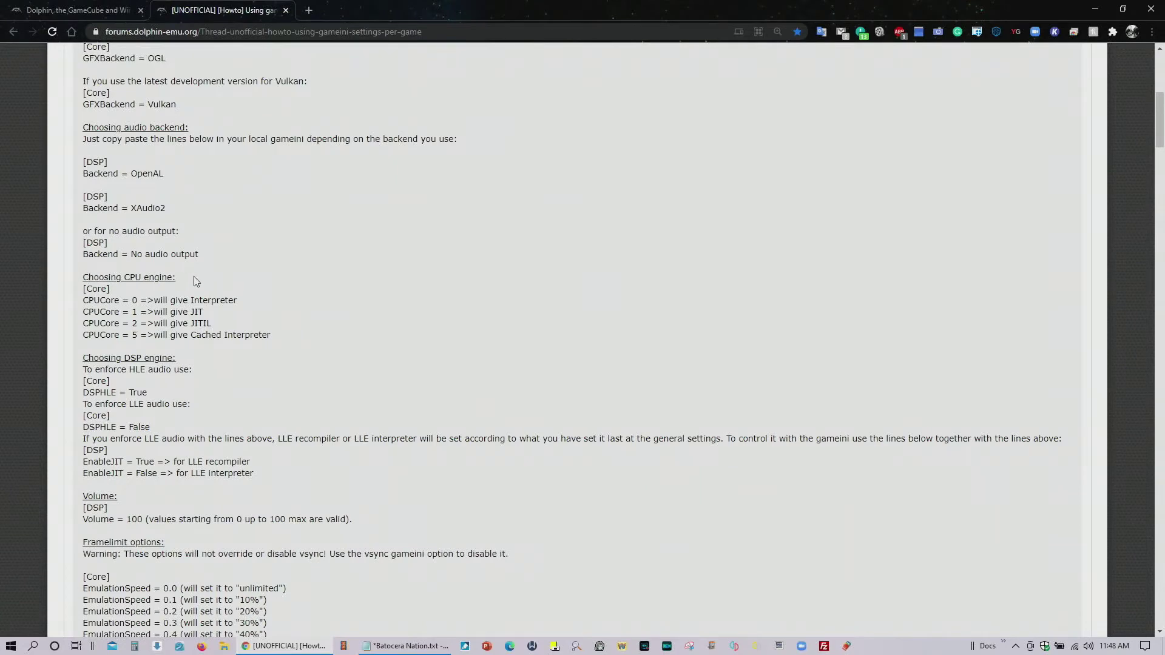
pyautogui.scroll(-2, 196, 280)
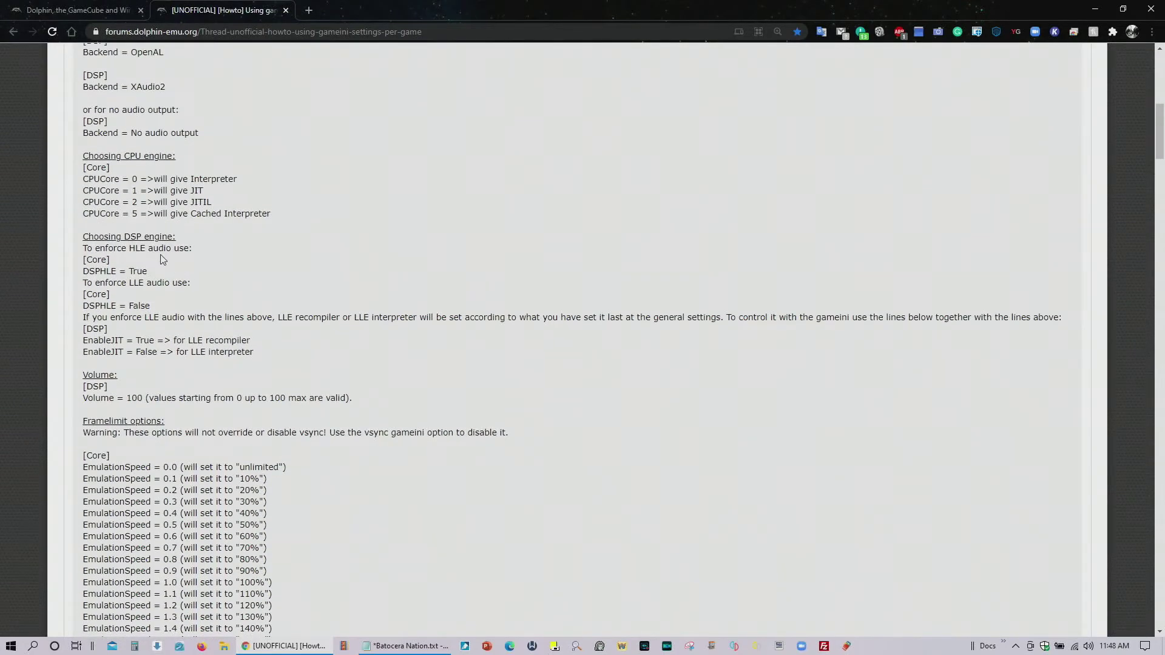
pyautogui.scroll(-2, 182, 279)
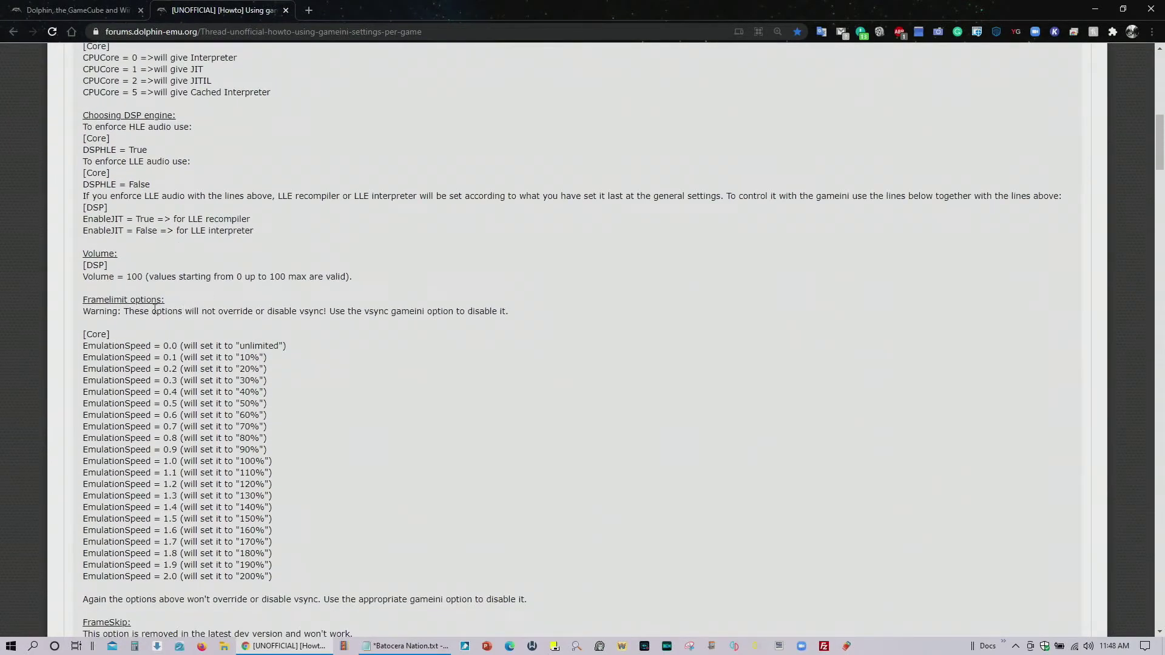
pyautogui.scroll(-2, 220, 286)
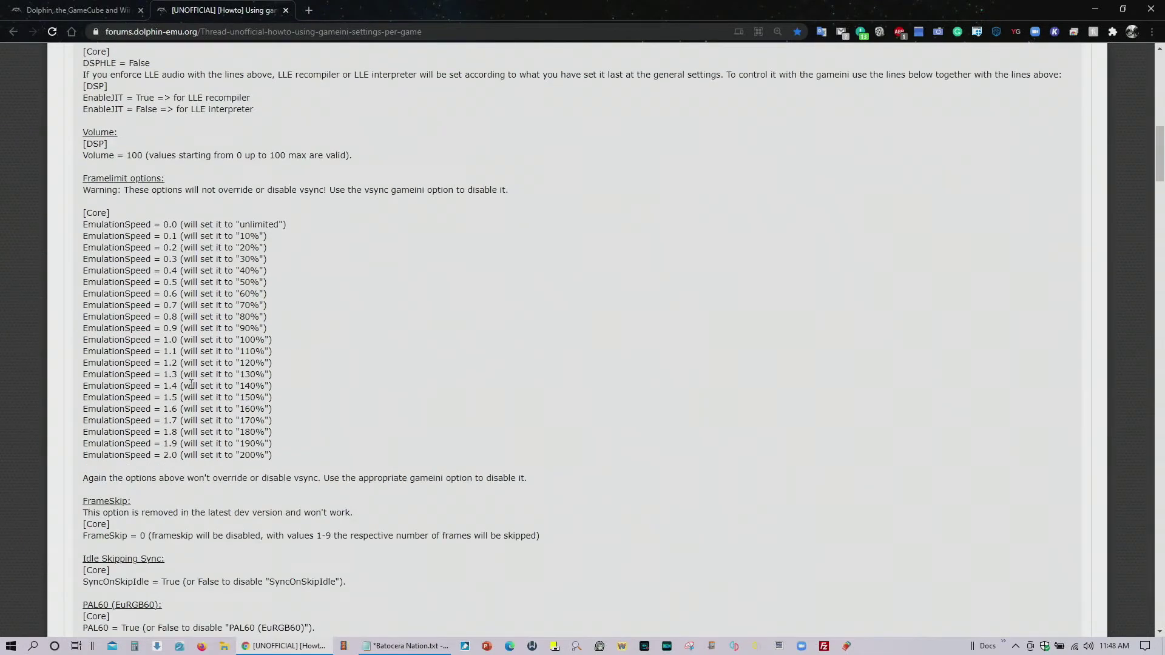
pyautogui.scroll(-3, 212, 405)
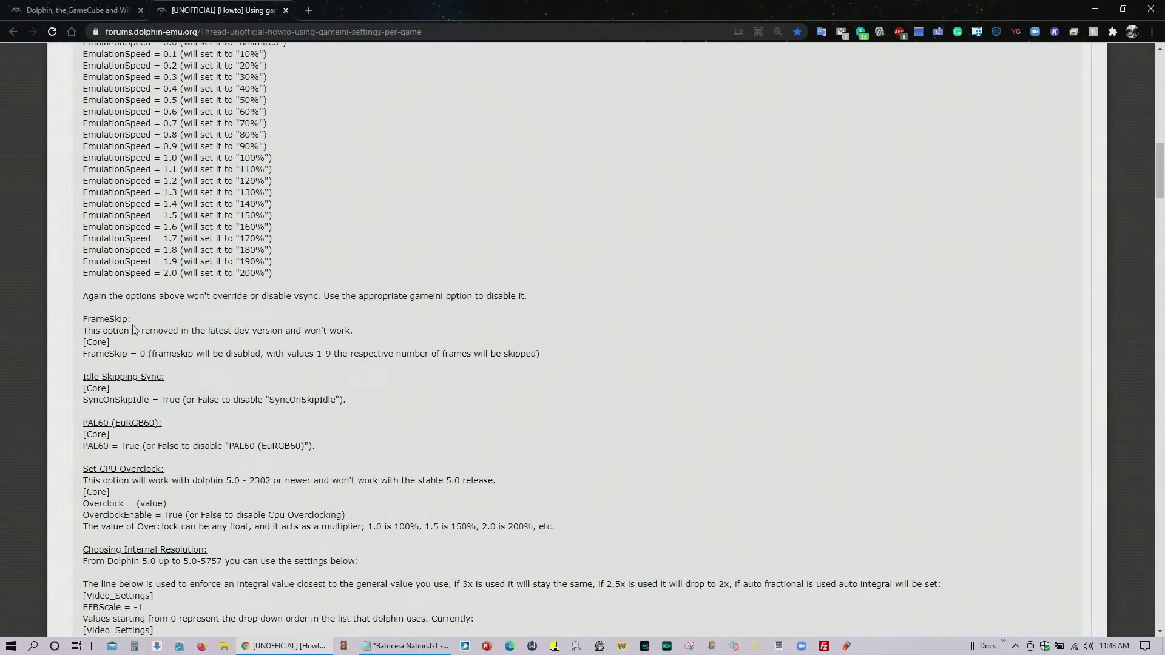
pyautogui.scroll(-2, 158, 321)
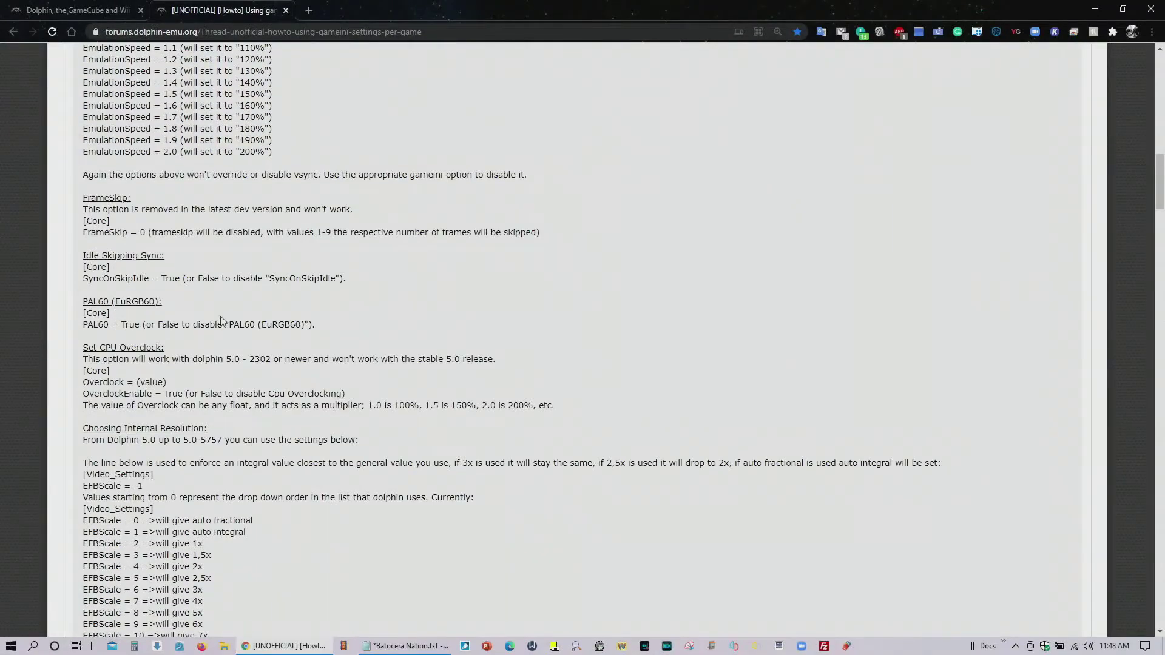
pyautogui.scroll(-1, 192, 327)
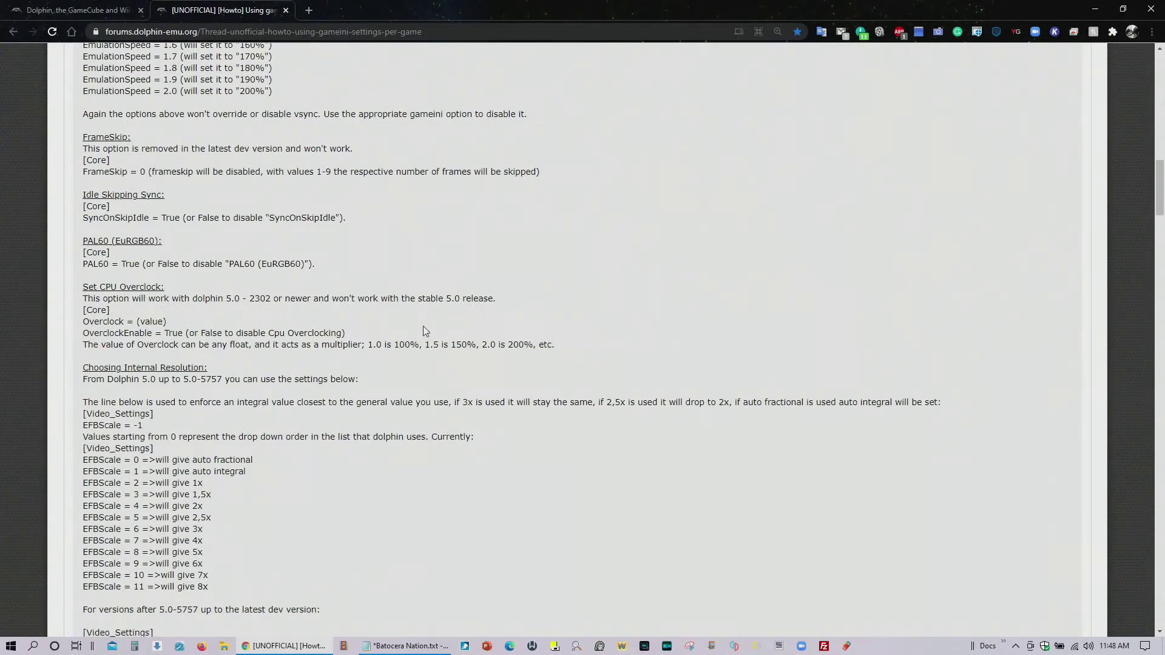
# Read the guide's per-game video settings, from internal resolution, EFB copies and aspect ratio through VSync, anti-aliasing, texture filtering and stereoscopy
pyautogui.scroll(-3, 352, 351)
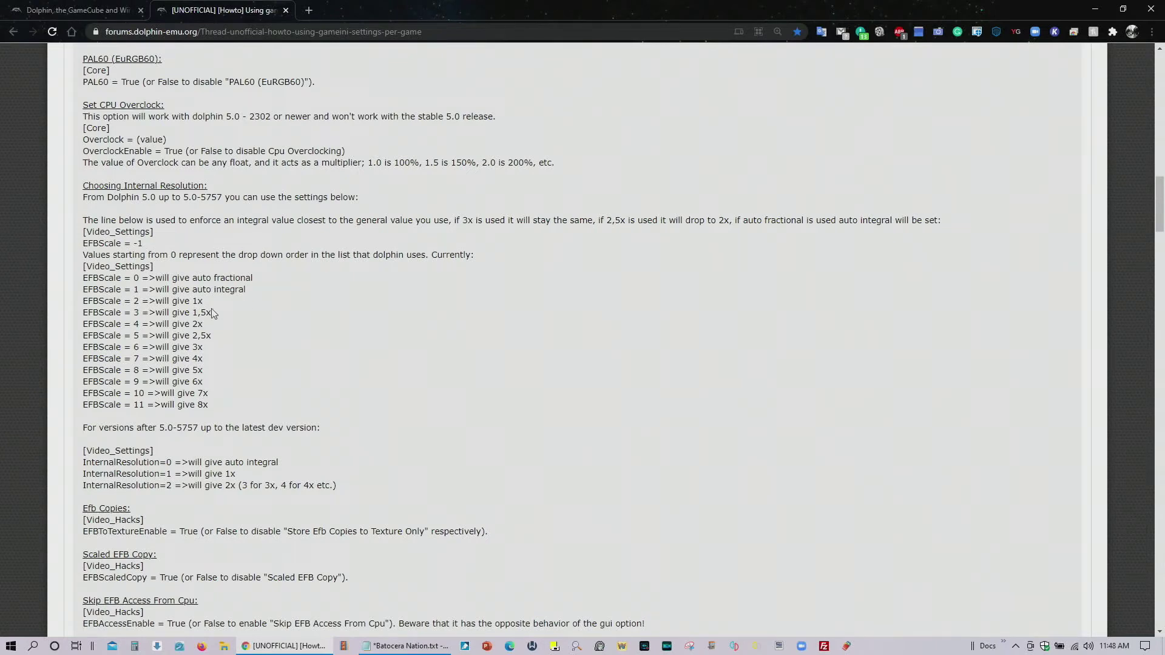
pyautogui.scroll(-3, 207, 307)
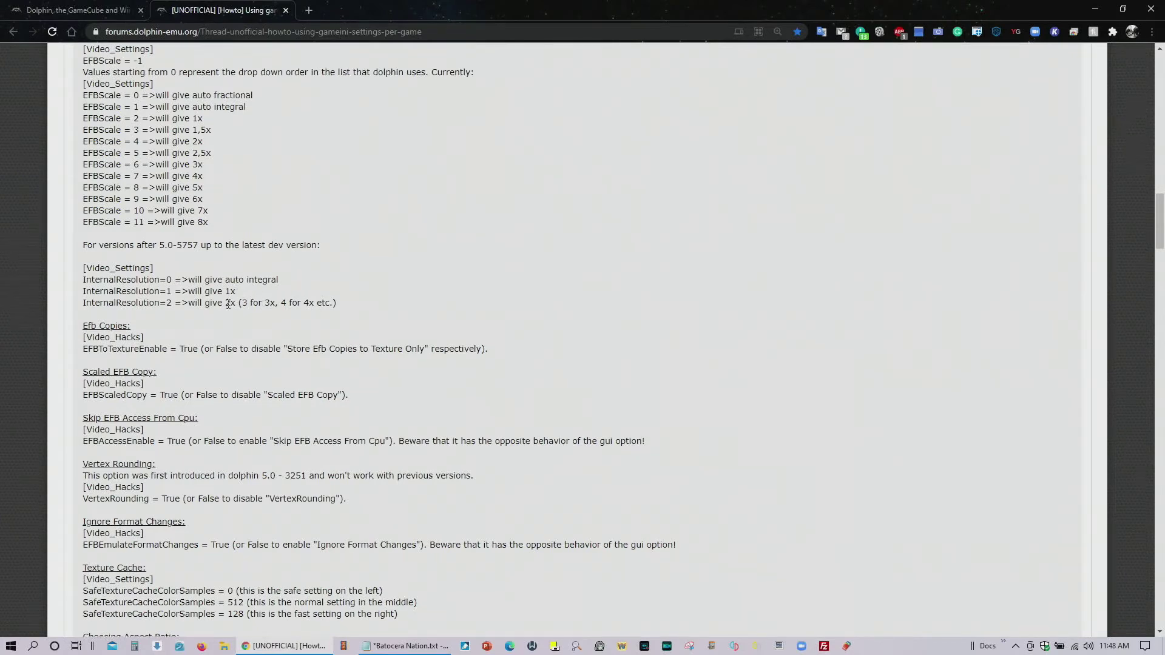
pyautogui.scroll(-2, 85, 227)
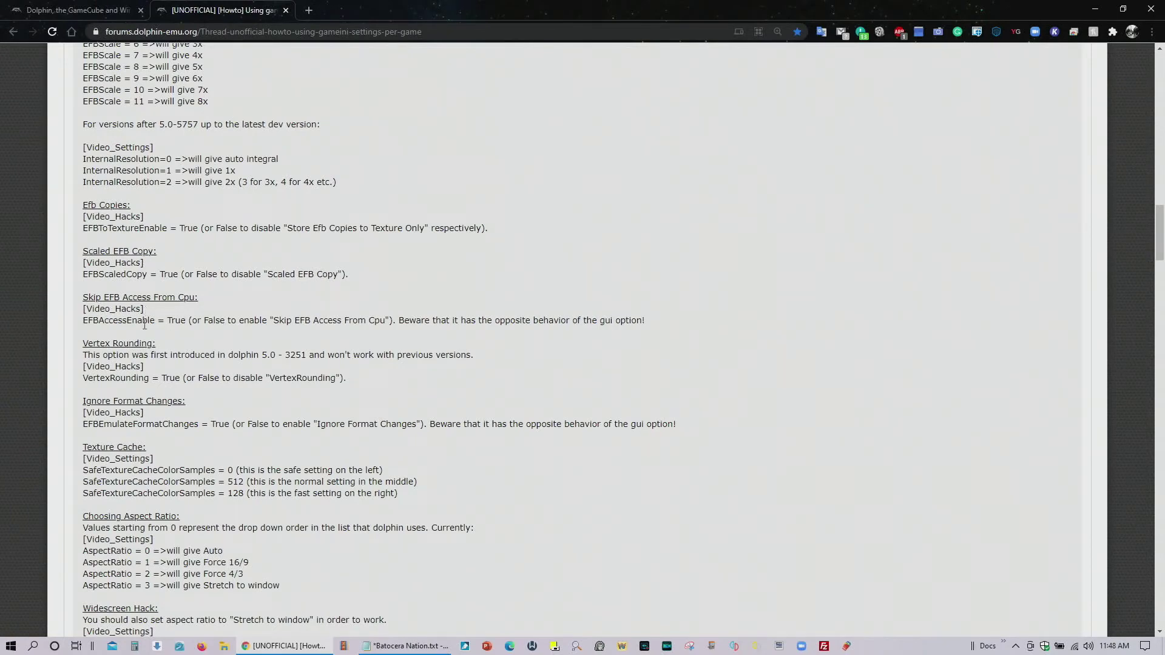
pyautogui.scroll(-2, 100, 362)
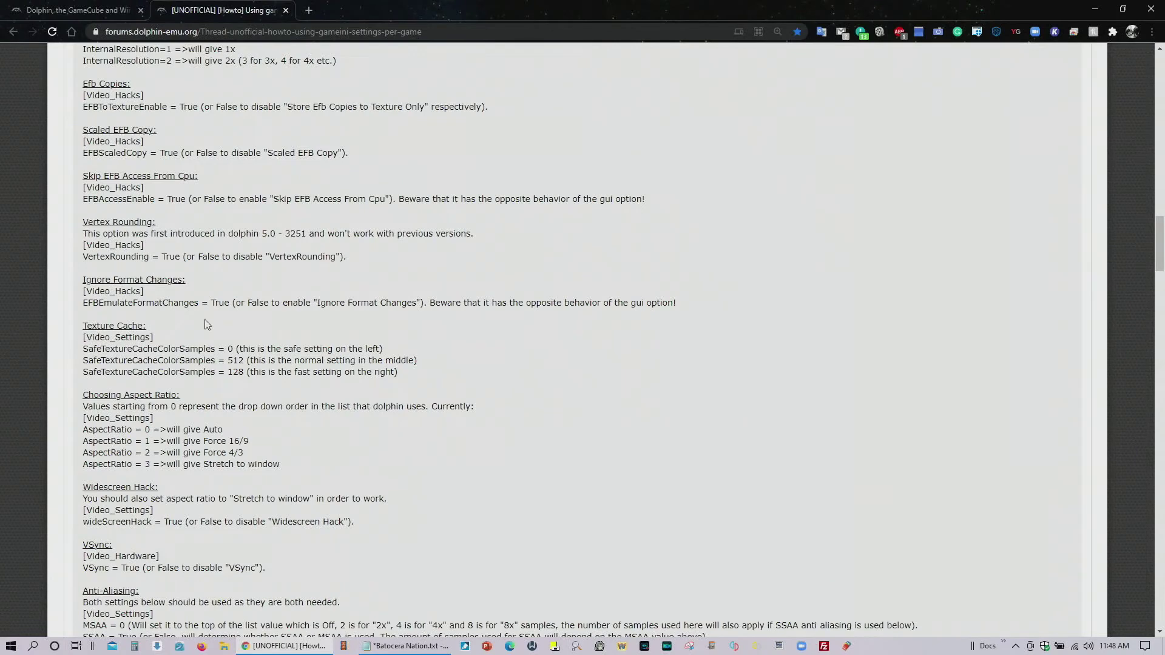
pyautogui.scroll(-2, 175, 337)
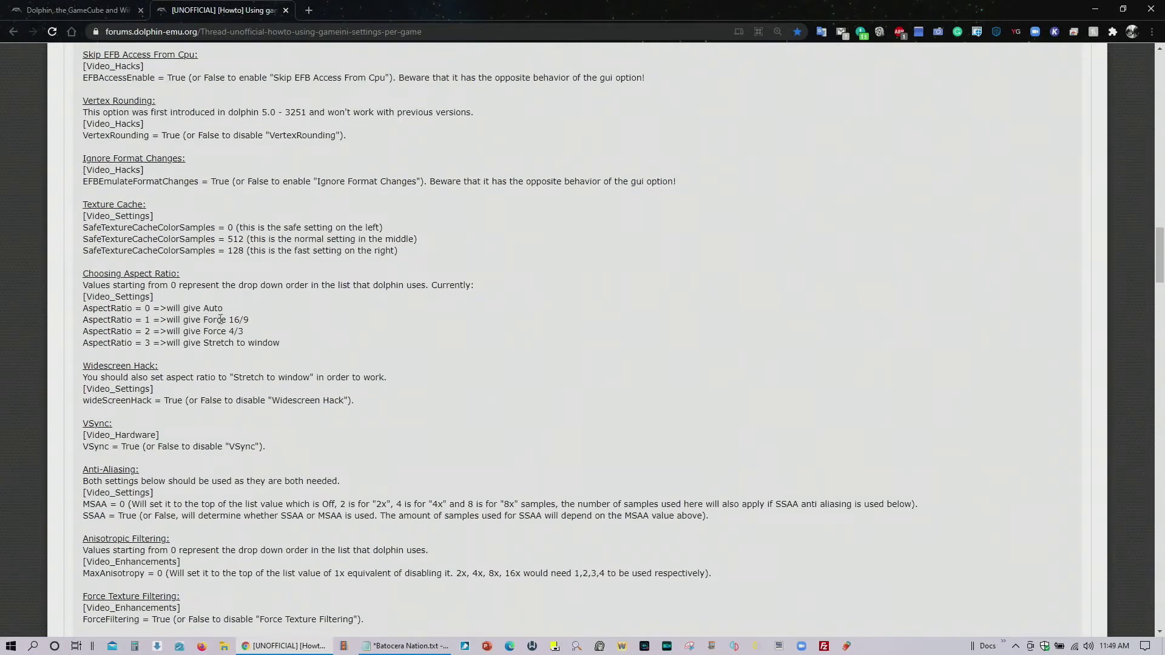
pyautogui.scroll(-2, 228, 316)
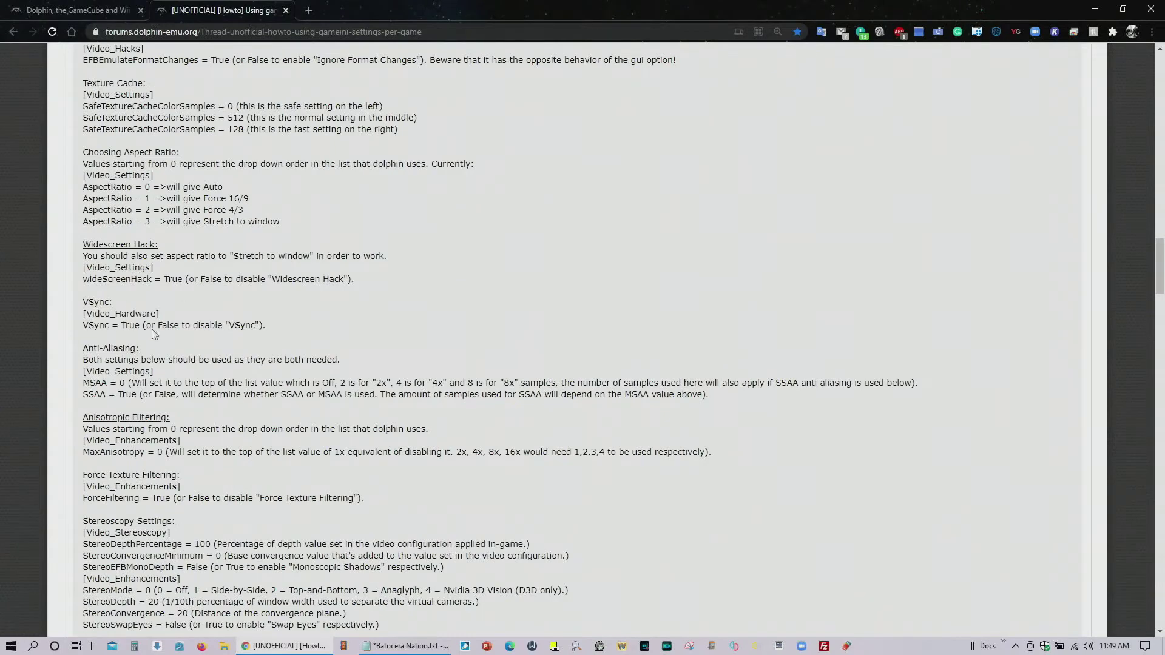
pyautogui.scroll(-3, 153, 333)
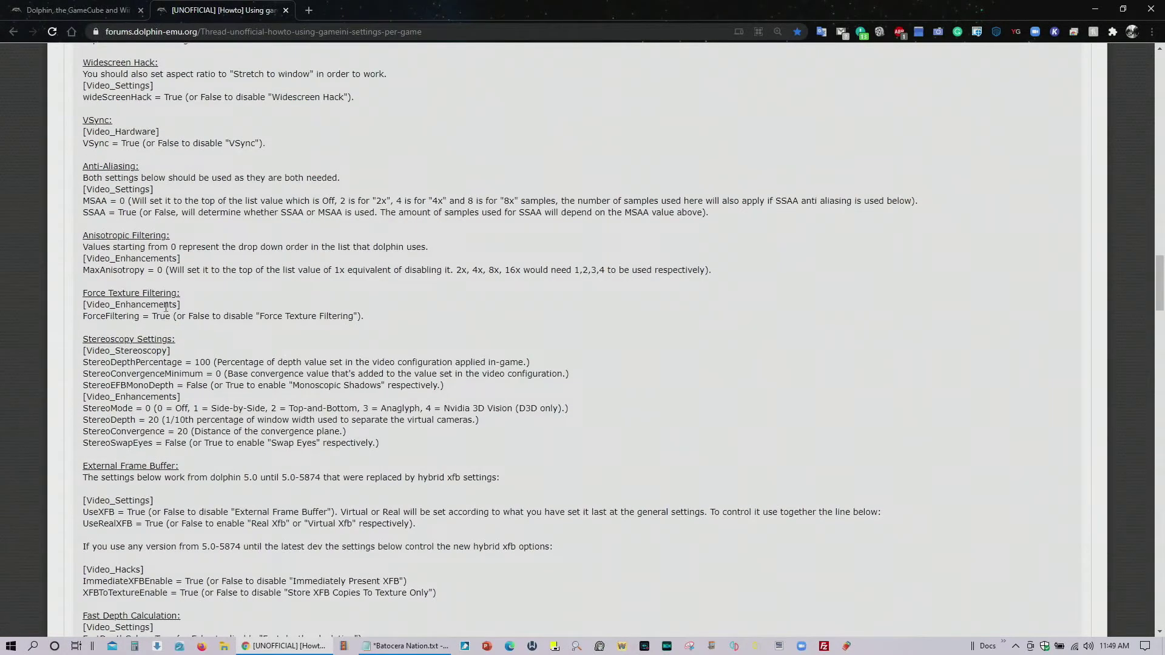
pyautogui.scroll(-2, 192, 346)
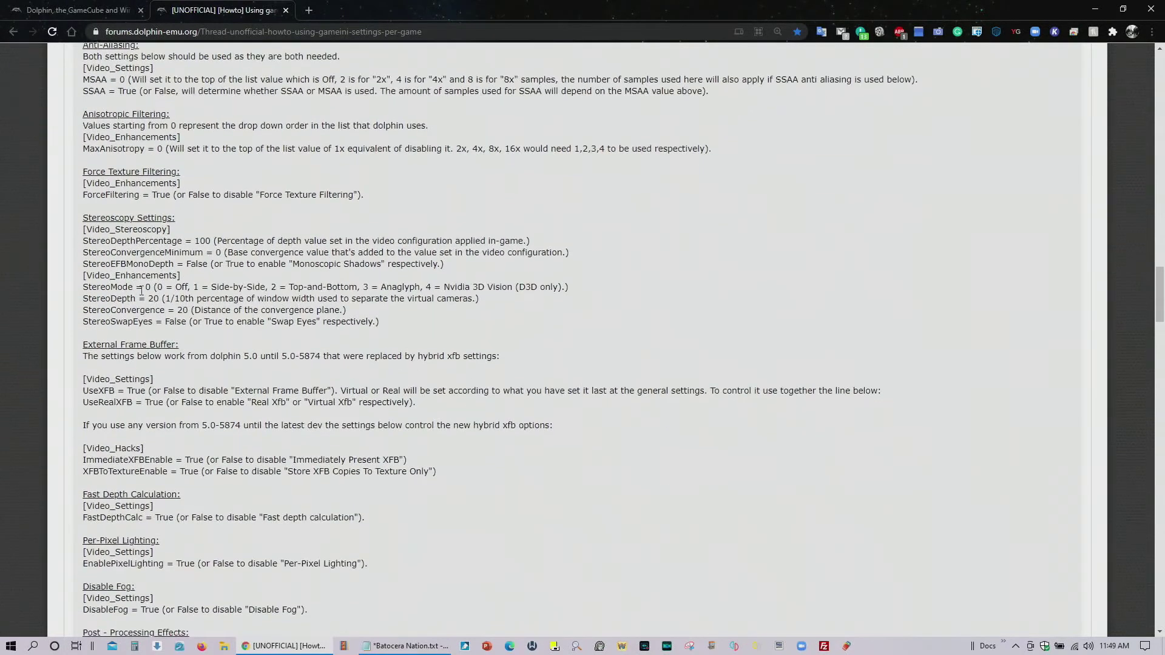
# Read the guide's settings for external frame buffer, post-processing, custom textures, GameCube ports, Wiimote sources, control profiles, game languages and iso properties
pyautogui.scroll(-4, 139, 255)
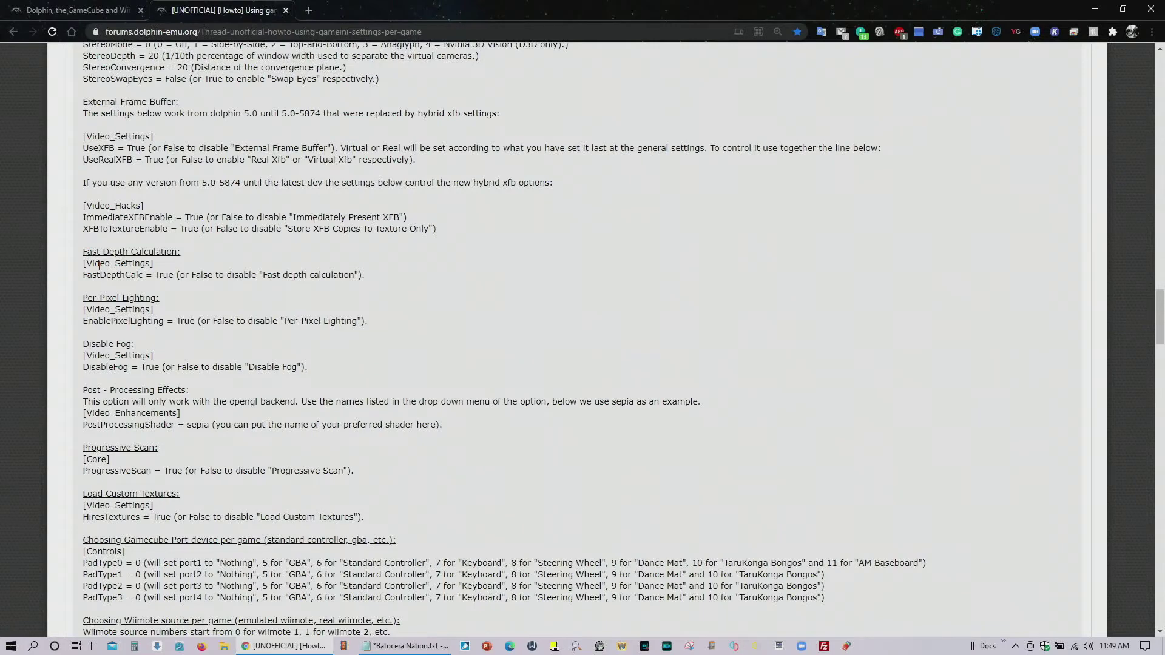
pyautogui.scroll(-2, 179, 271)
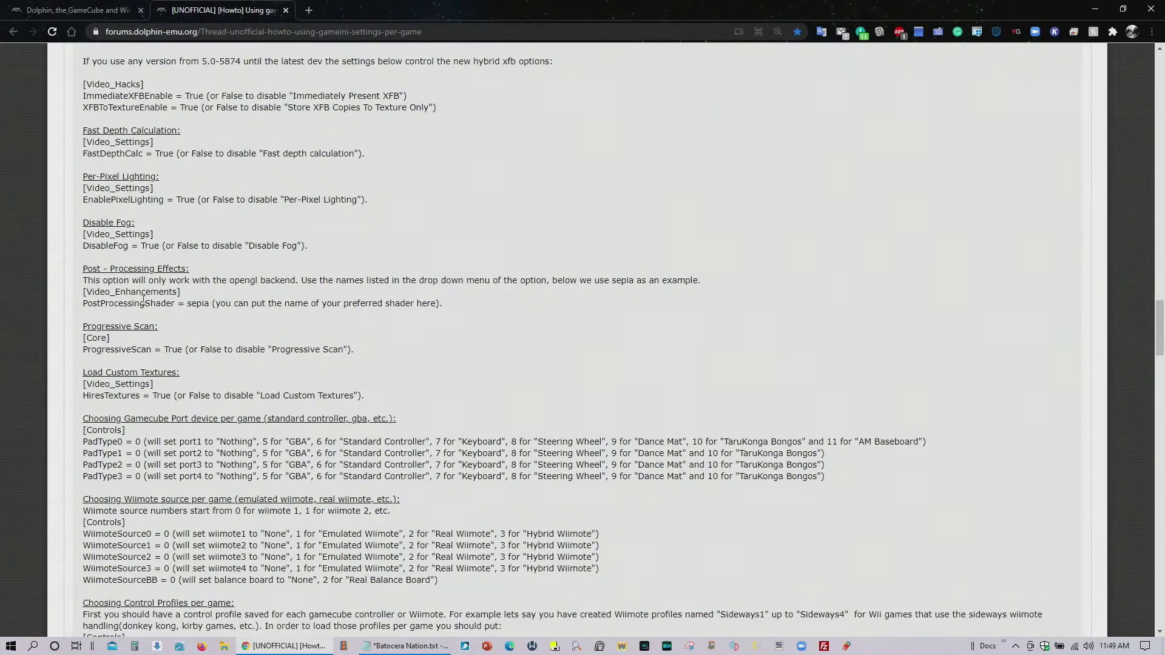
pyautogui.scroll(-1, 143, 301)
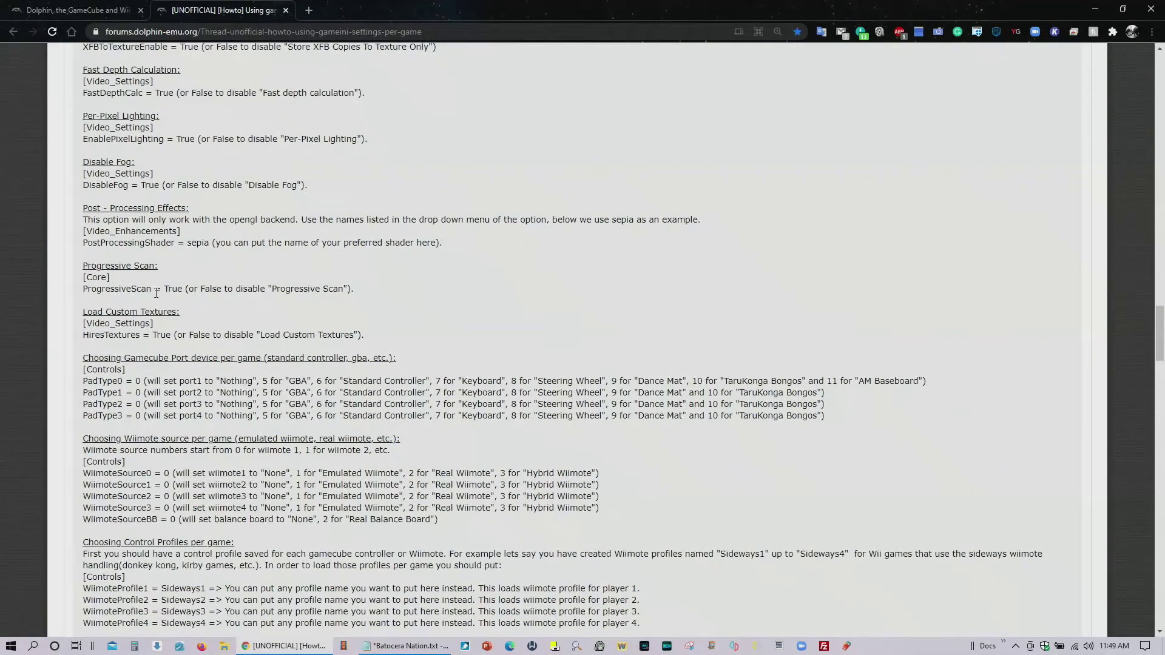
pyautogui.scroll(-1, 151, 293)
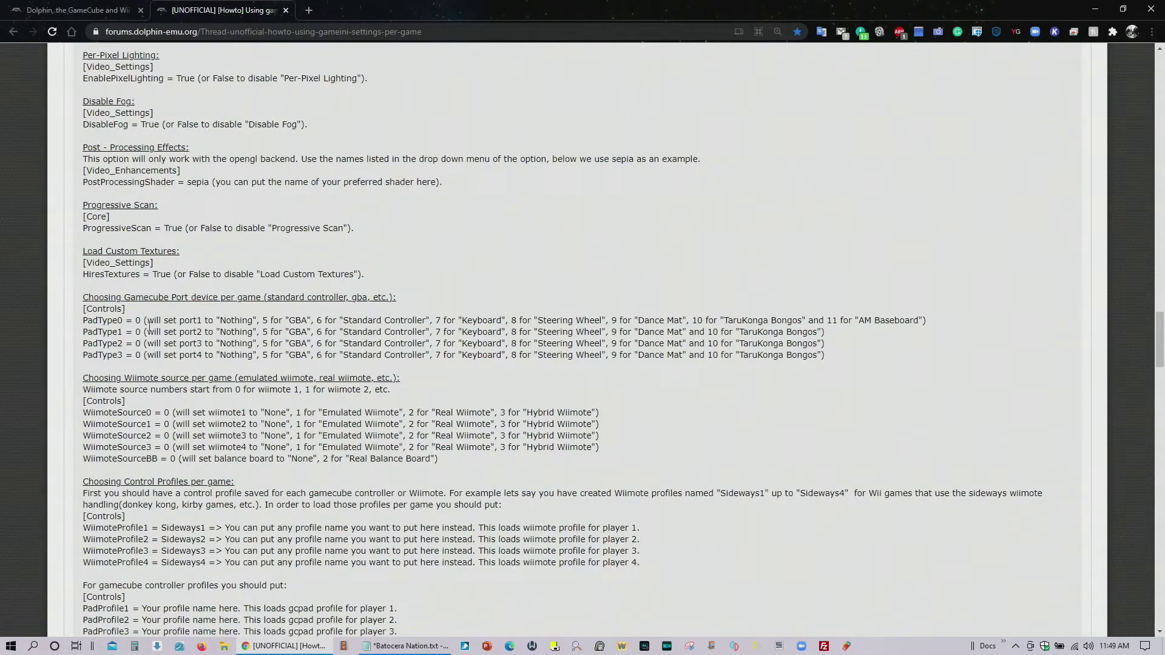
pyautogui.scroll(-1, 150, 326)
pyautogui.scroll(-2, 212, 317)
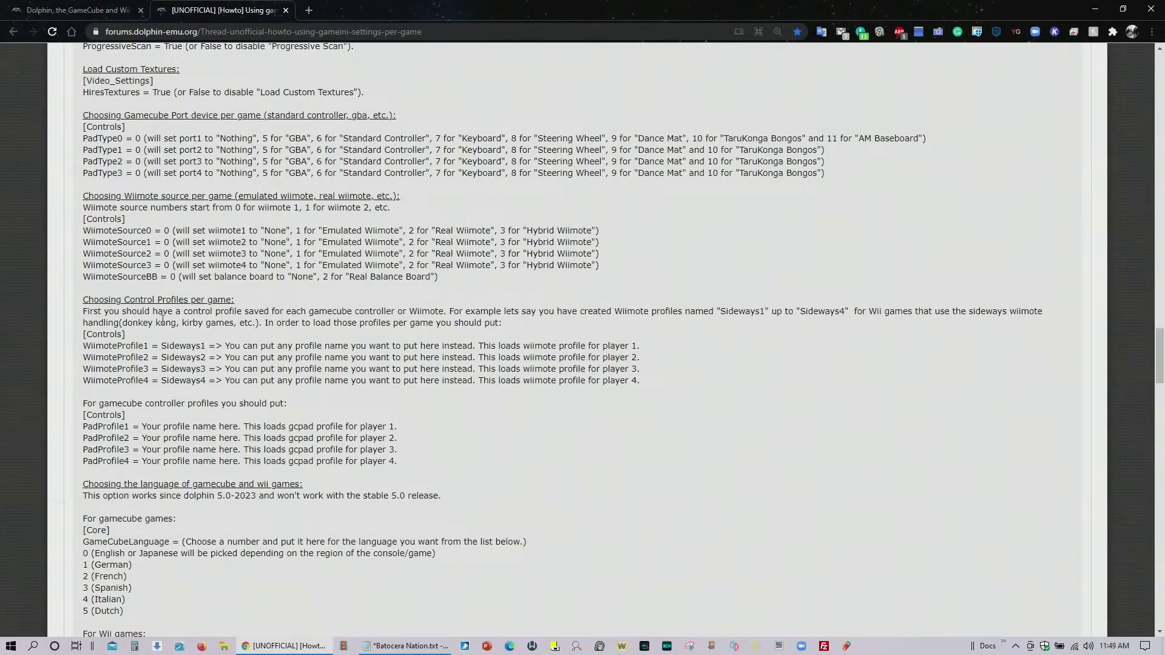
pyautogui.scroll(-2, 180, 316)
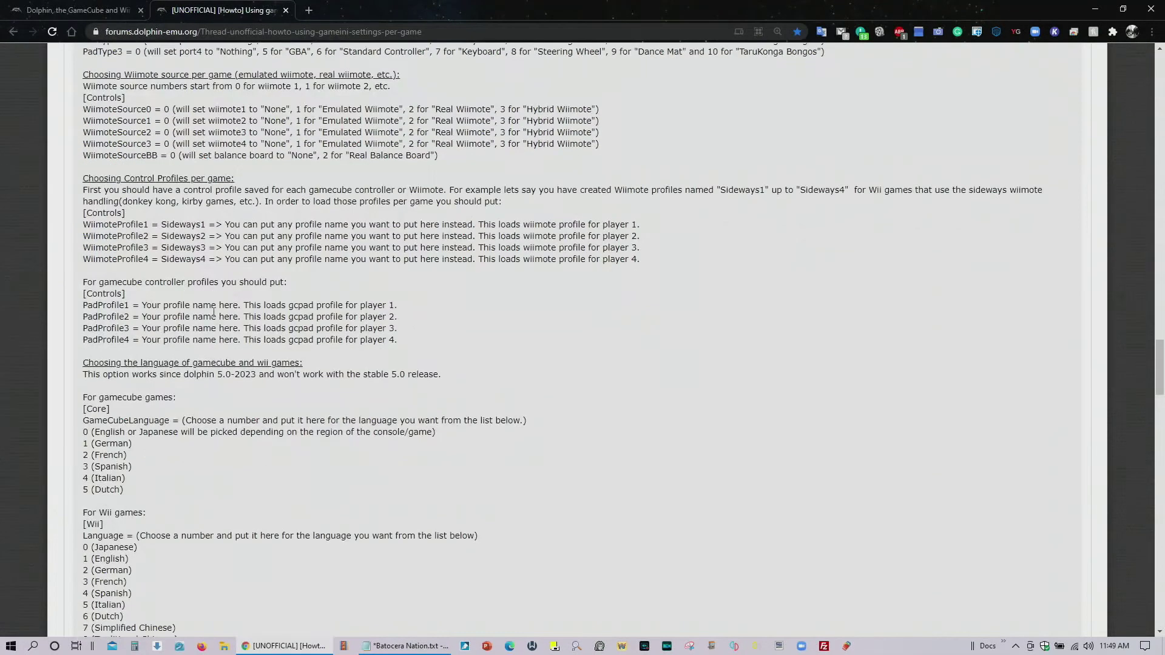
pyautogui.scroll(-3, 231, 326)
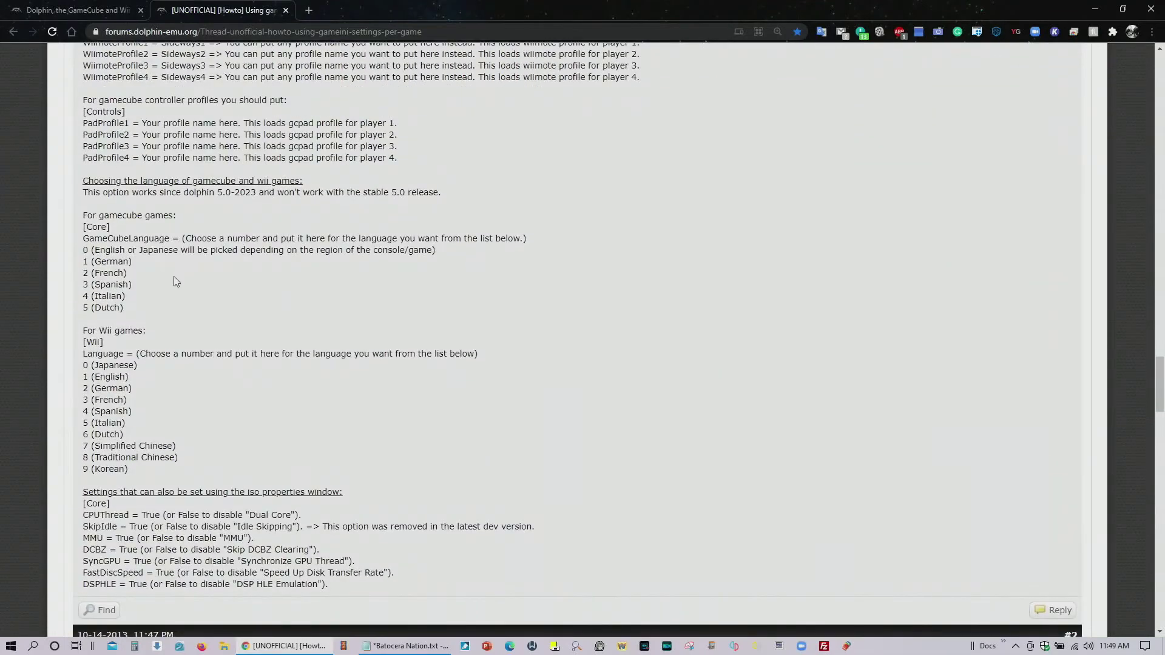
pyautogui.scroll(-1, 127, 313)
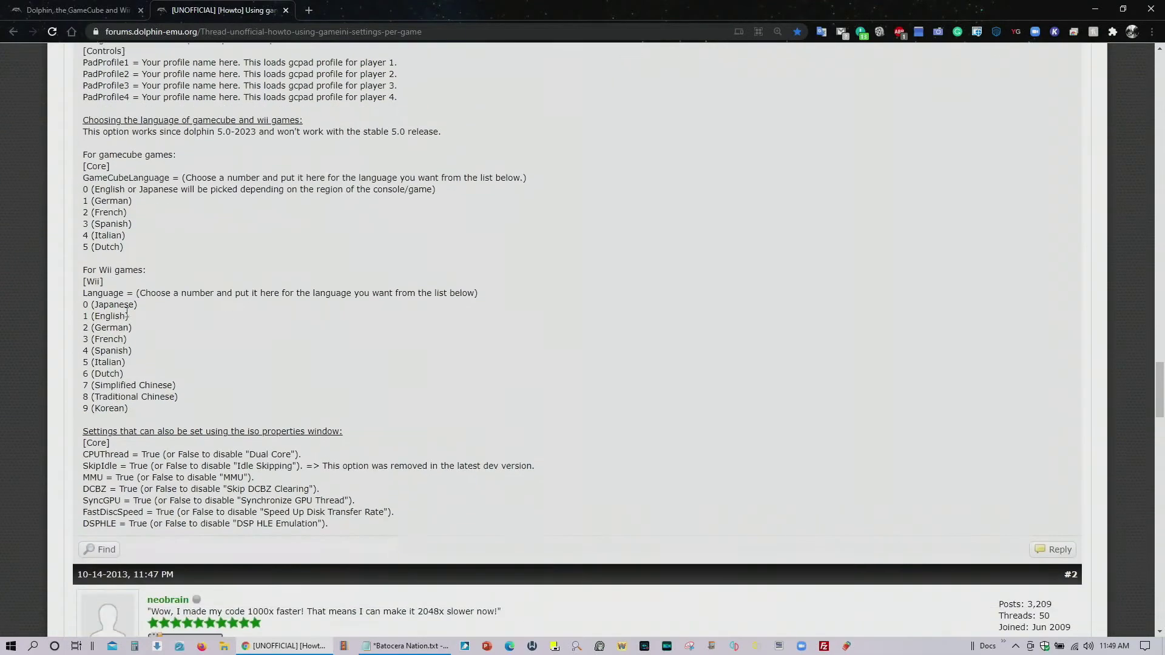
pyautogui.scroll(-2, 125, 301)
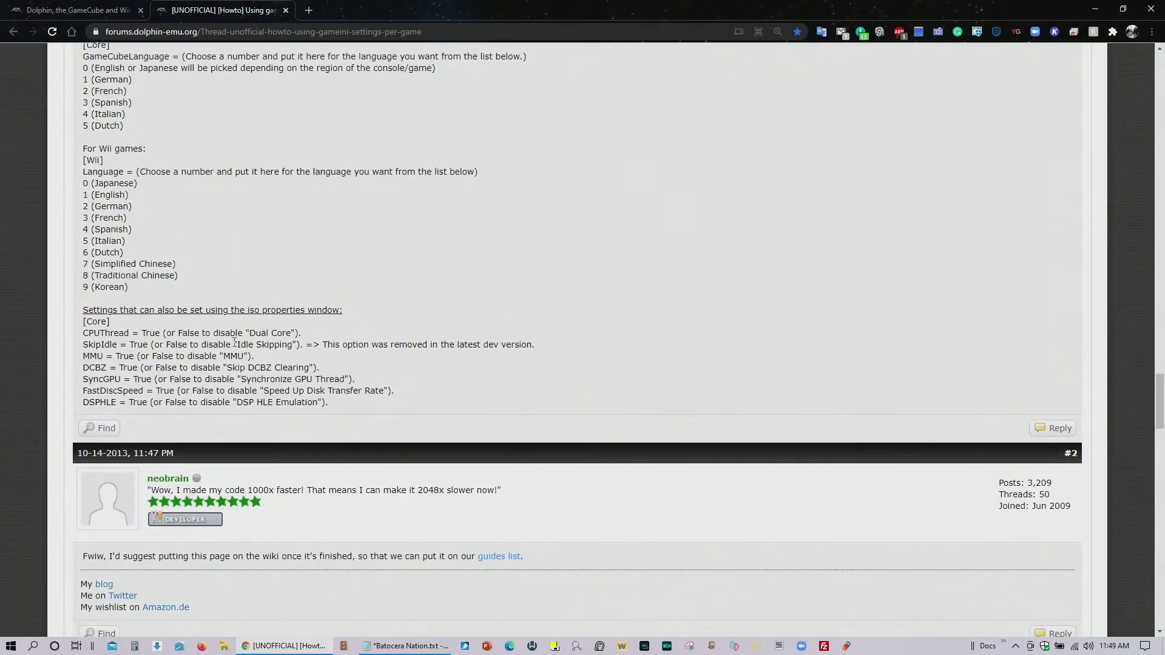
# Go back up through the guide, past the internal resolution and emulation speed options, towards its beginning
pyautogui.scroll(10, 264, 346)
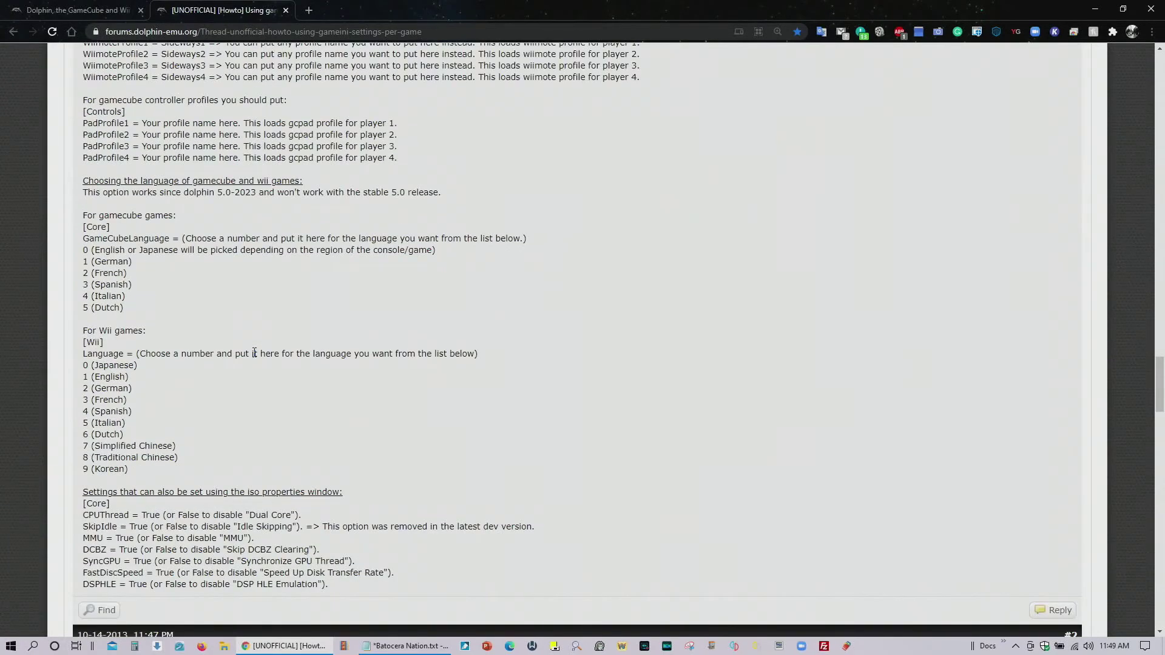
pyautogui.scroll(6, 258, 359)
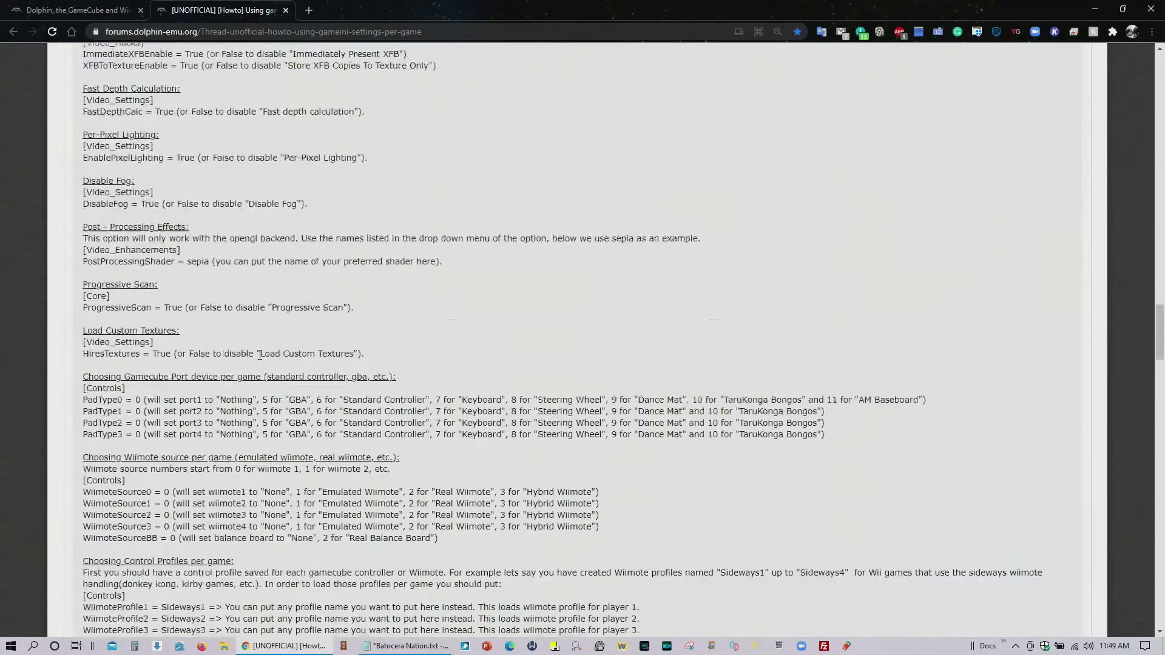
pyautogui.scroll(6, 260, 356)
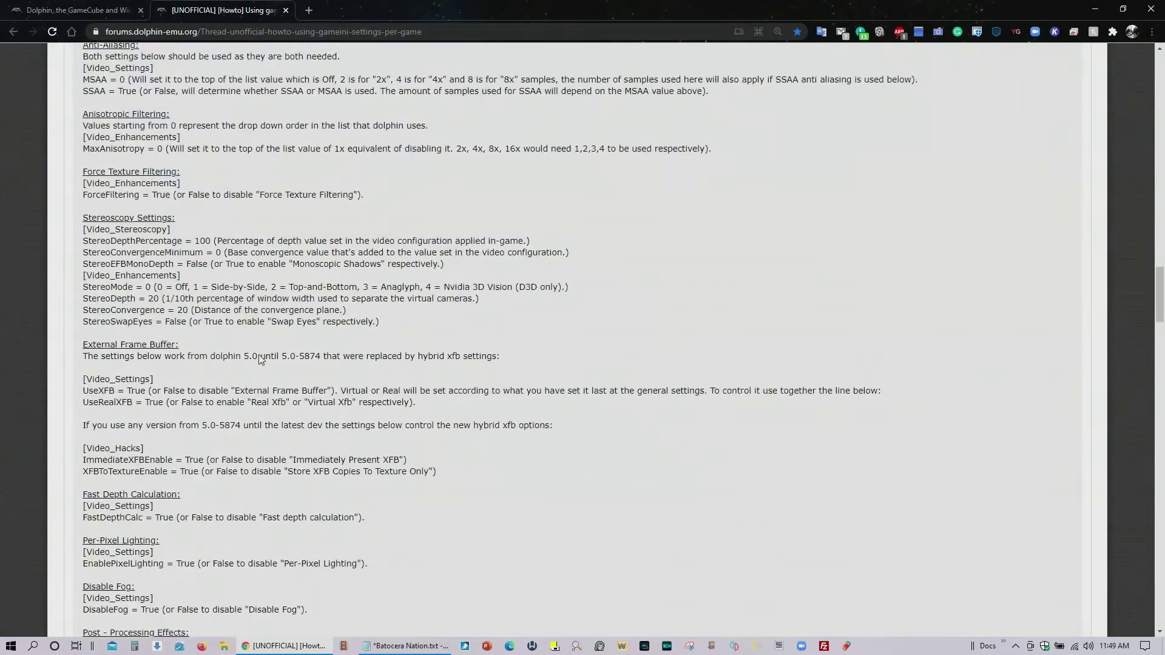
pyautogui.scroll(8, 260, 355)
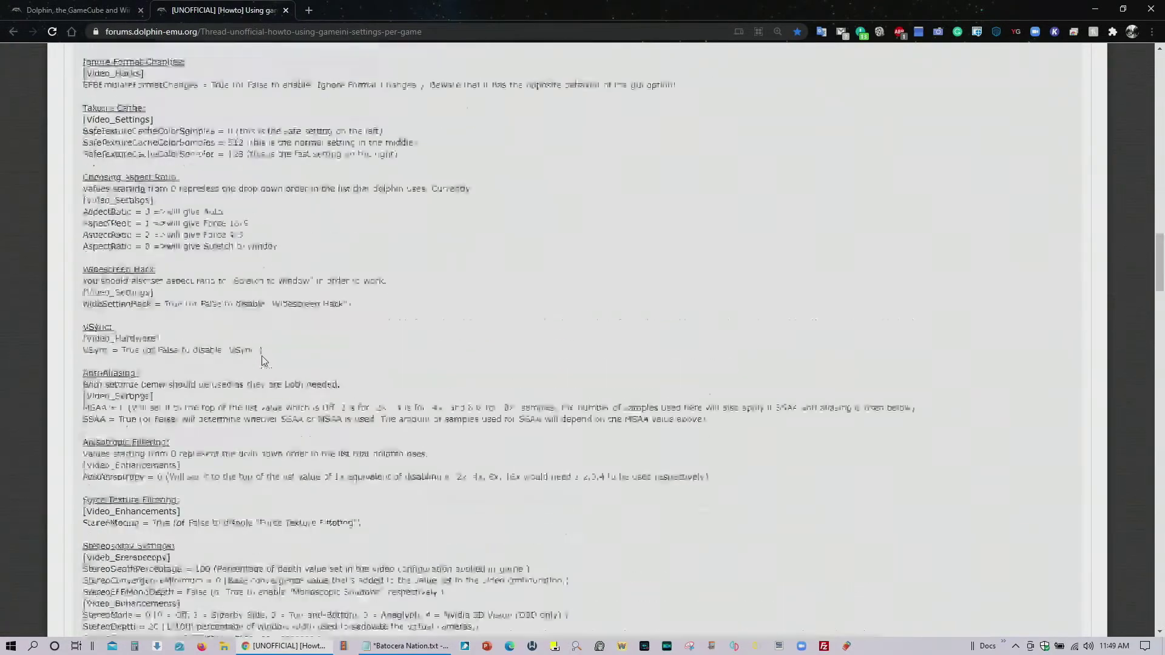
pyautogui.scroll(12, 263, 360)
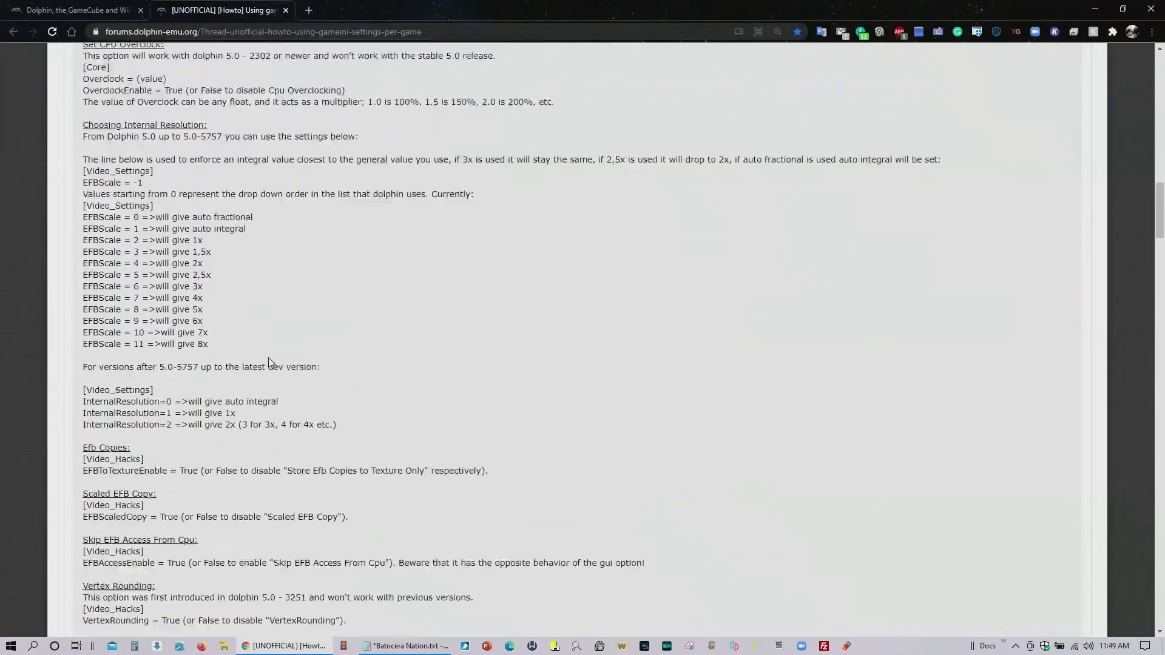
pyautogui.scroll(12, 271, 361)
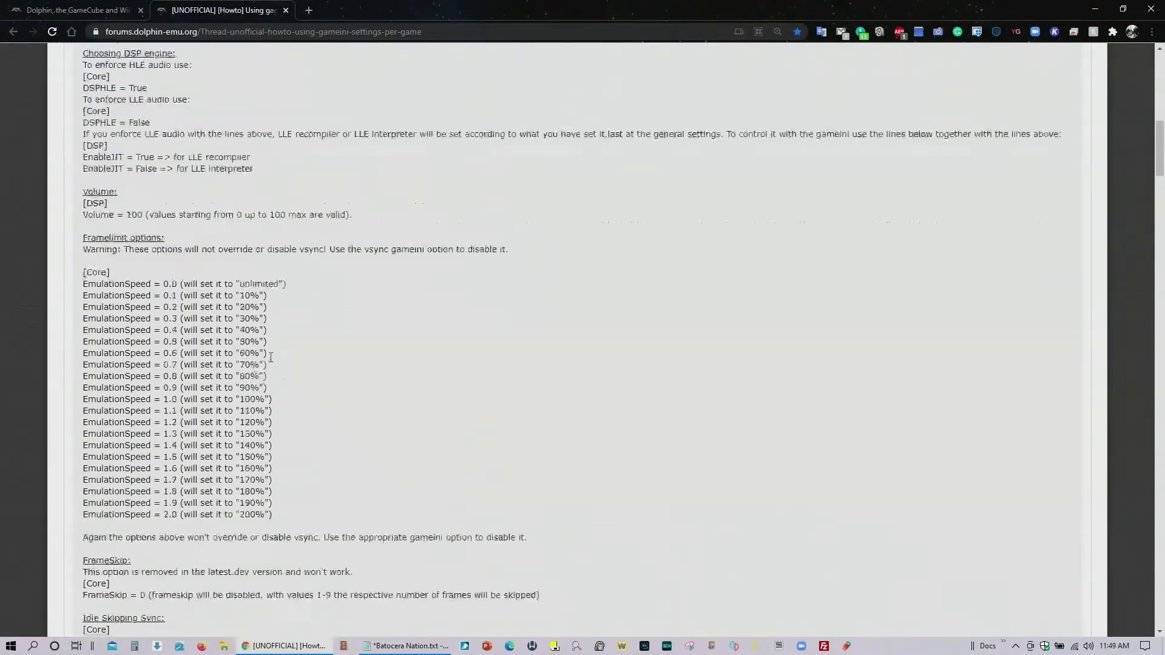
pyautogui.scroll(10, 271, 357)
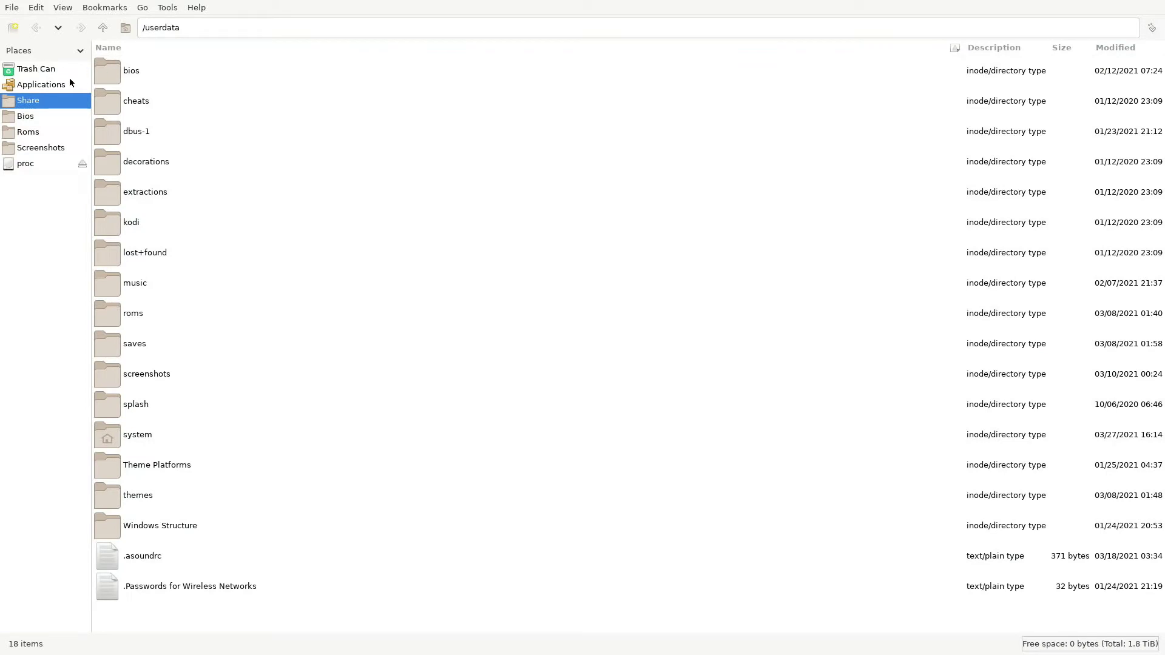
# Switch to Batocera's file manager, start Dolphin from the applications, and find the Mario games in the Wii part of its game list
pyautogui.click(28, 90)
pyautogui.click(225, 81)
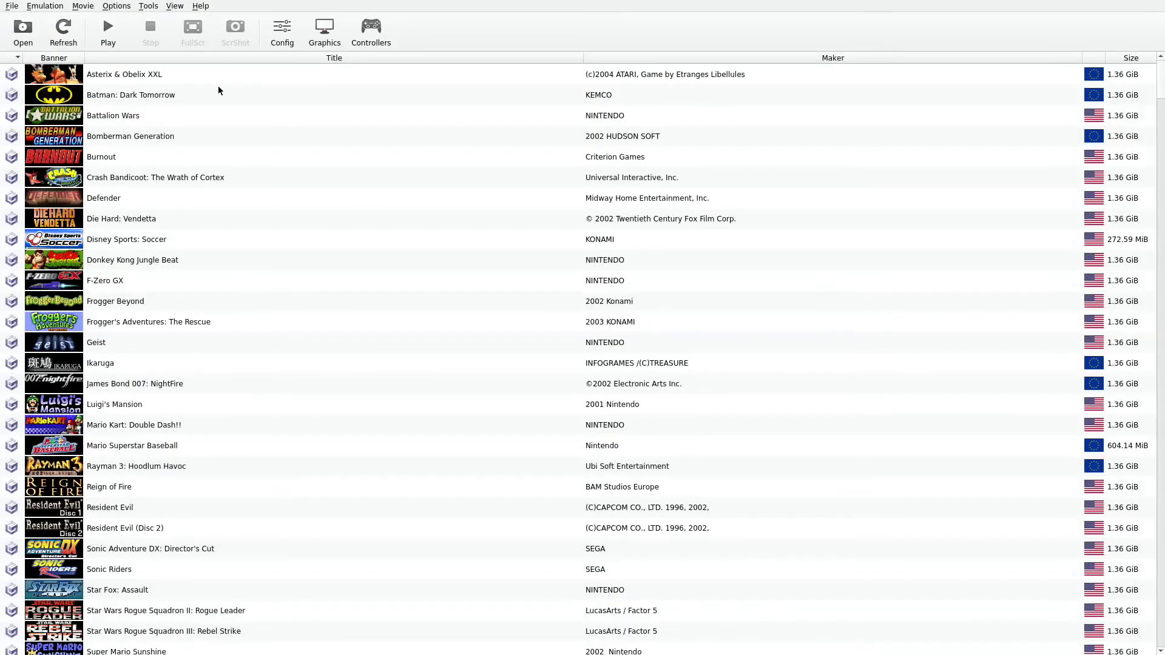
pyautogui.scroll(-20, 171, 351)
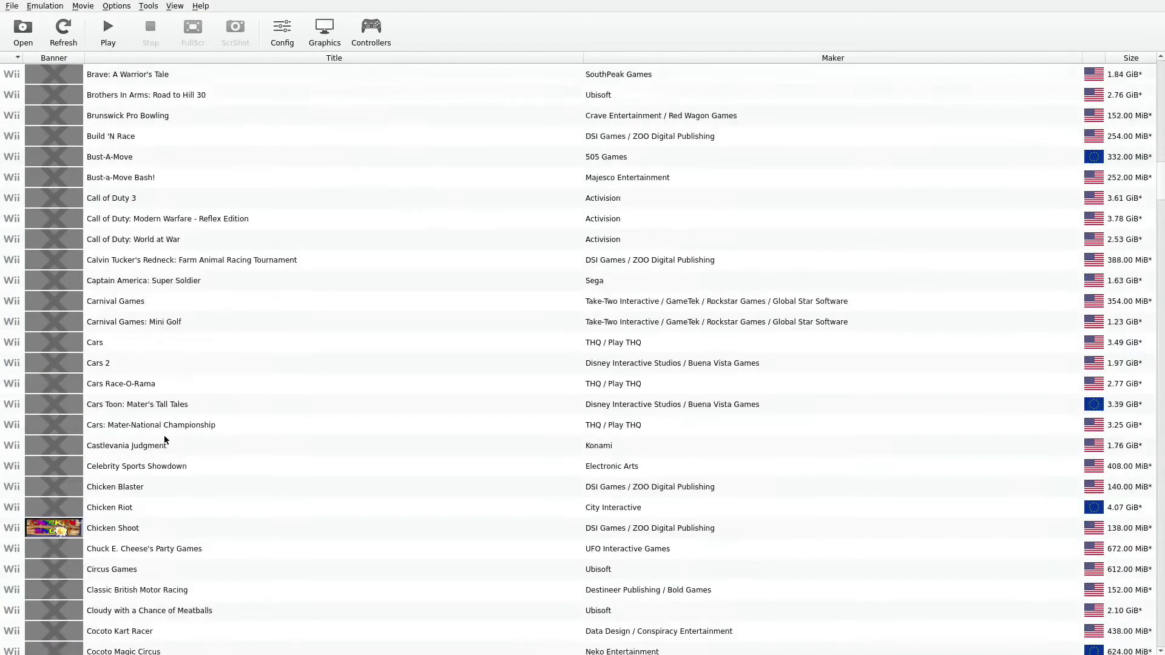
pyautogui.scroll(-20, 165, 440)
pyautogui.scroll(4, 177, 430)
pyautogui.scroll(-5, 177, 429)
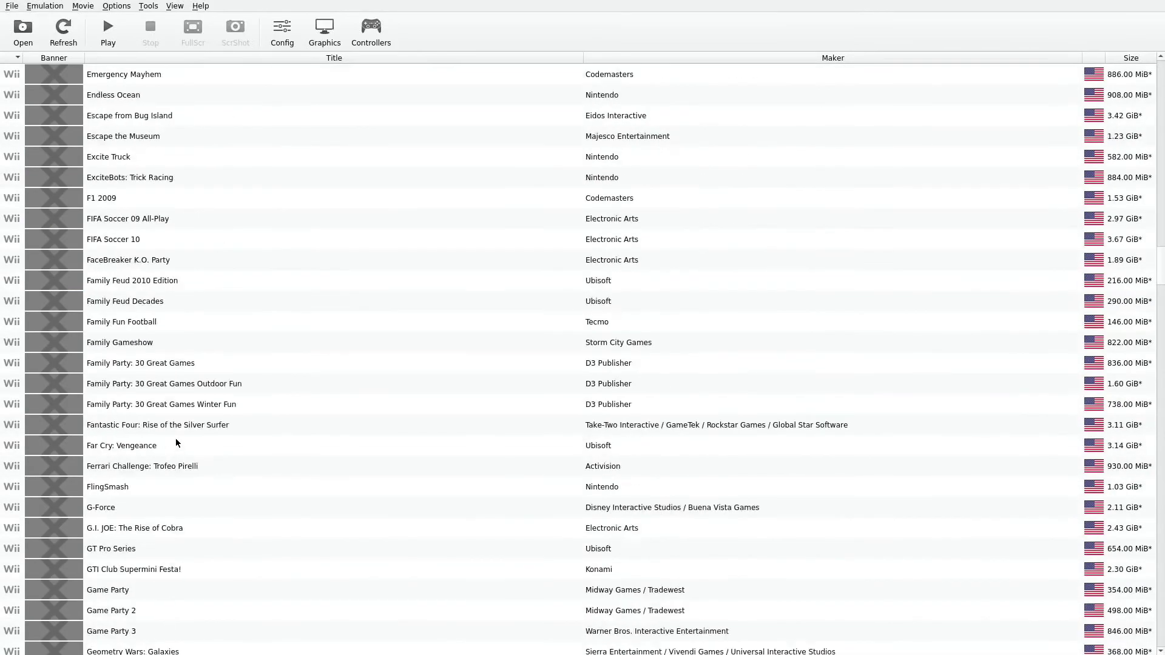
pyautogui.scroll(-20, 176, 443)
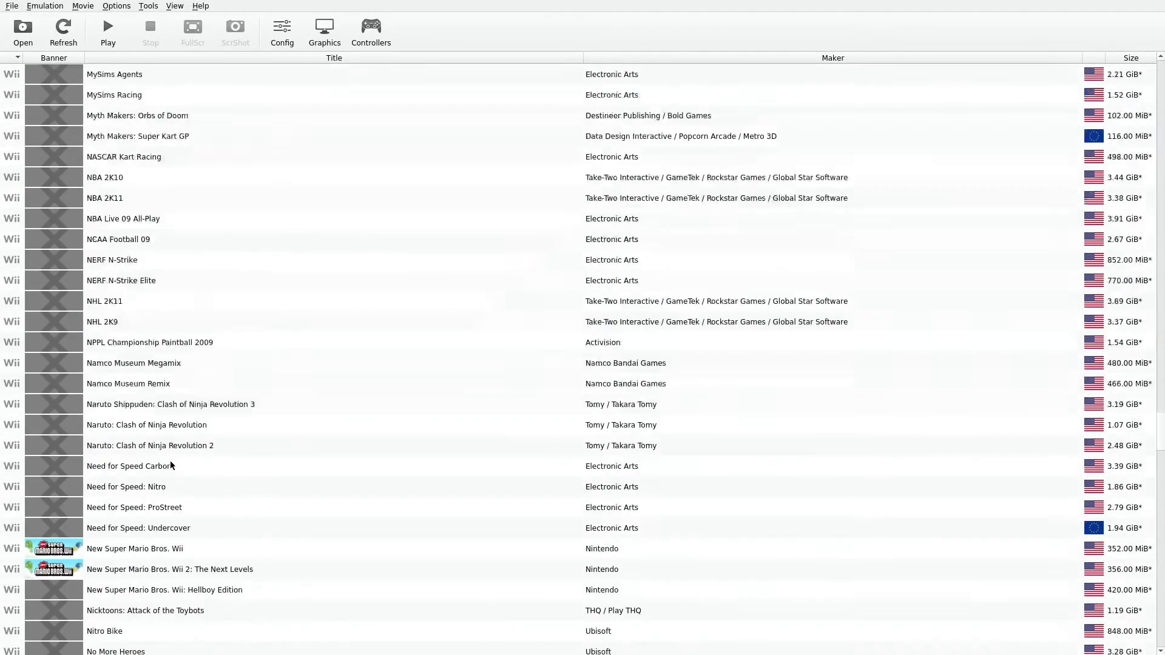
pyautogui.scroll(-3, 170, 465)
pyautogui.scroll(-13, 167, 388)
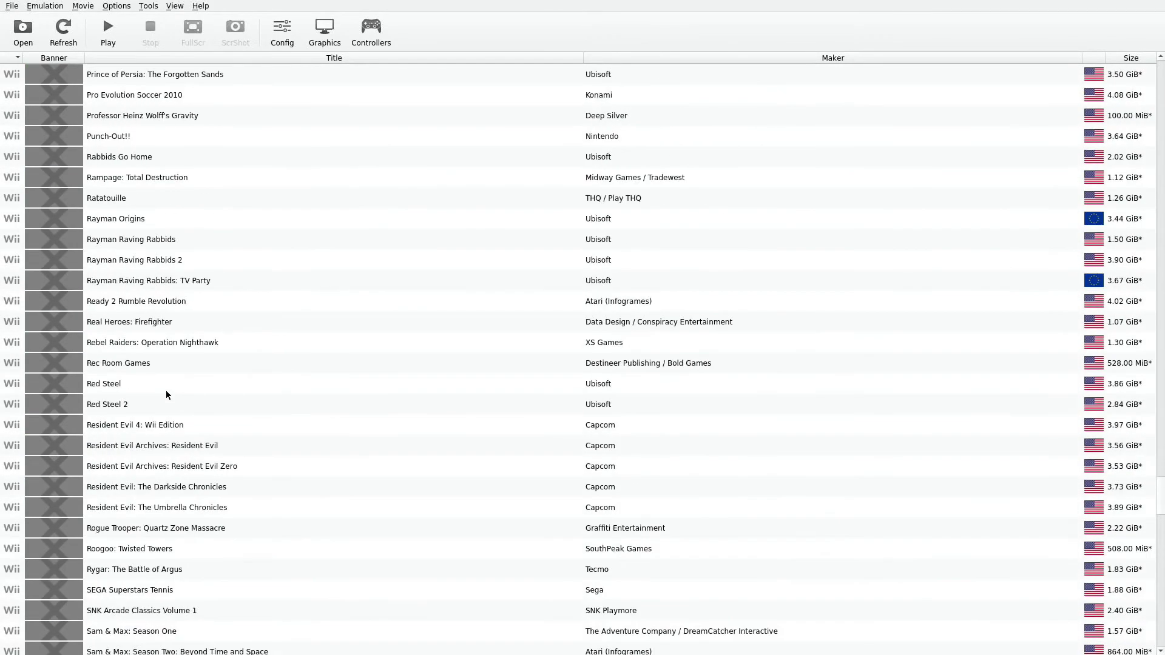
pyautogui.scroll(14, 167, 389)
pyautogui.scroll(15, 174, 382)
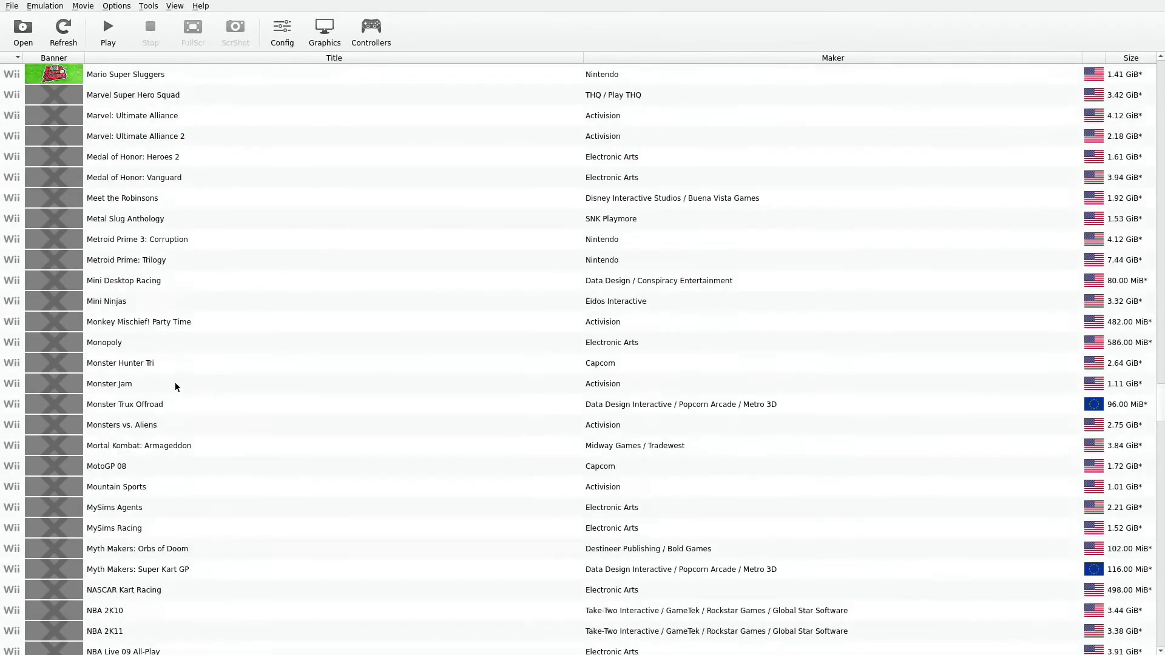
# Open the properties of the first Mario Kart Wii entry and show its editable user config, RMCE01.ini, down to the controls section
pyautogui.rightClick(98, 264)
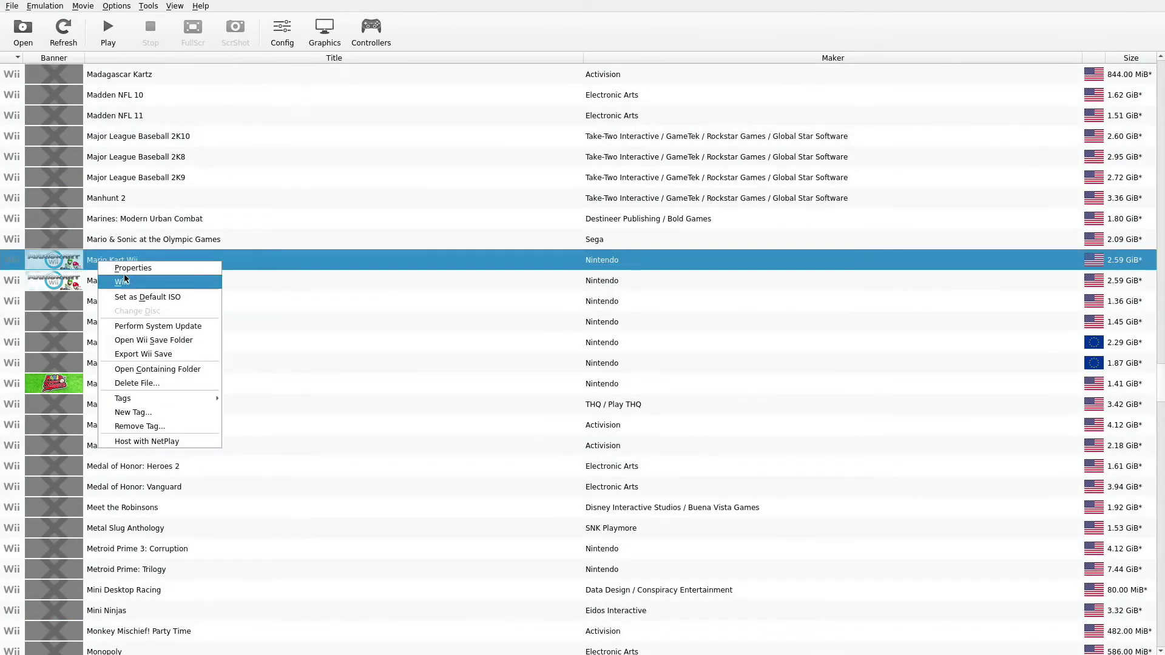
pyautogui.click(133, 264)
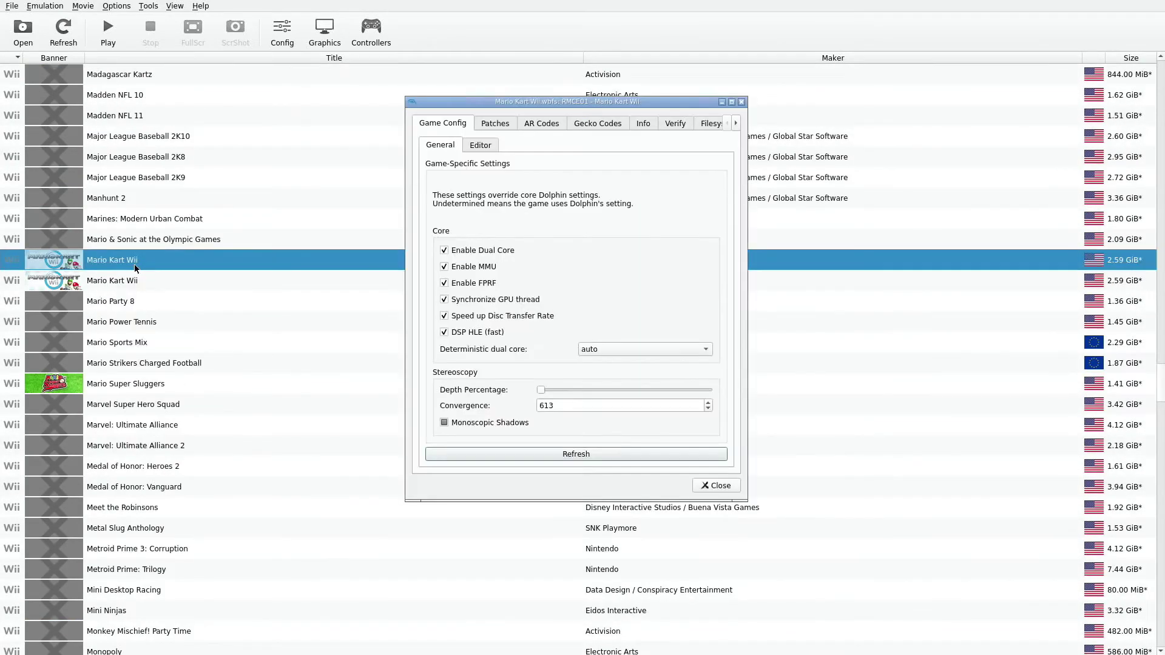
pyautogui.click(495, 145)
pyautogui.scroll(-2, 499, 387)
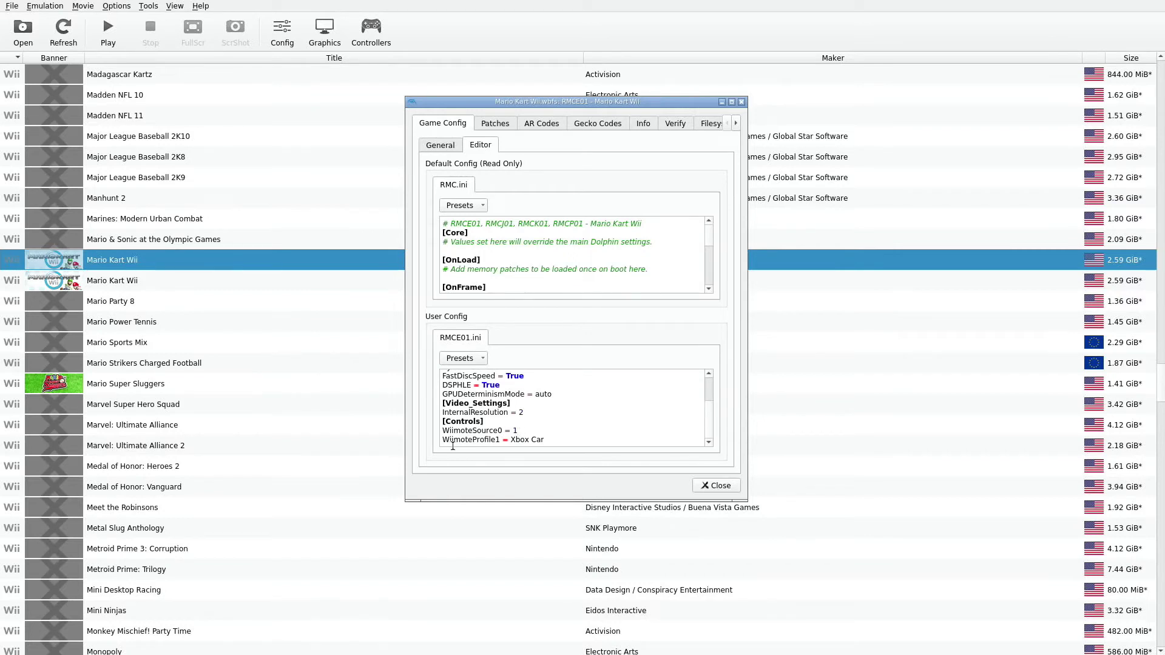
pyautogui.click(519, 432)
pyautogui.press('Return')
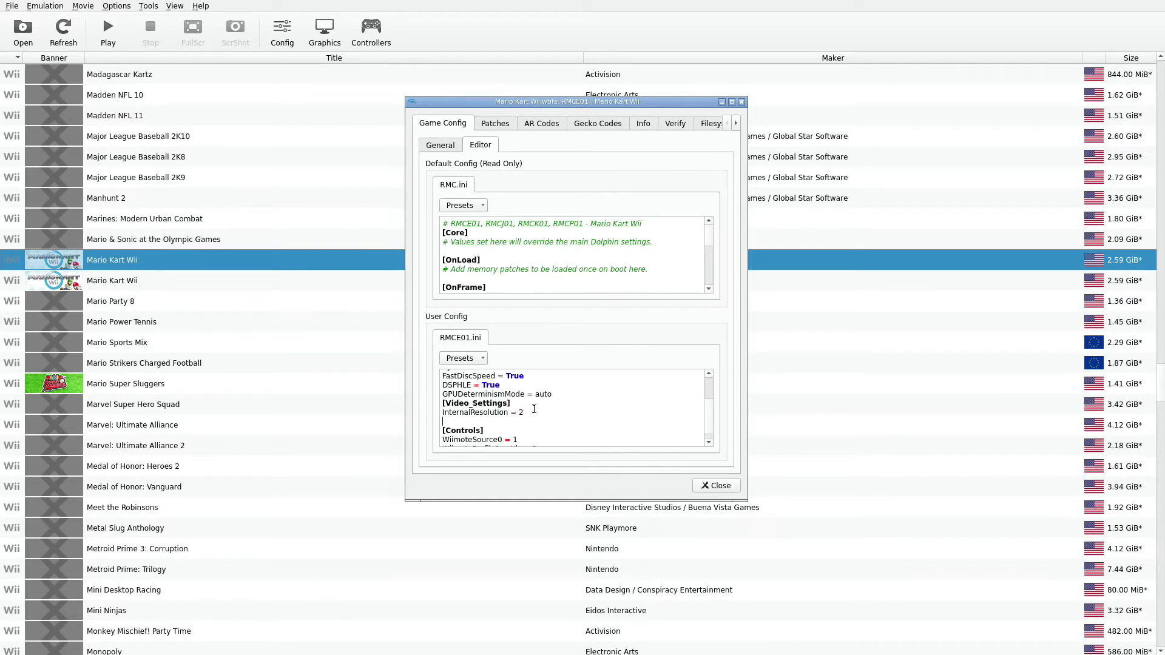
pyautogui.scroll(2, 534, 409)
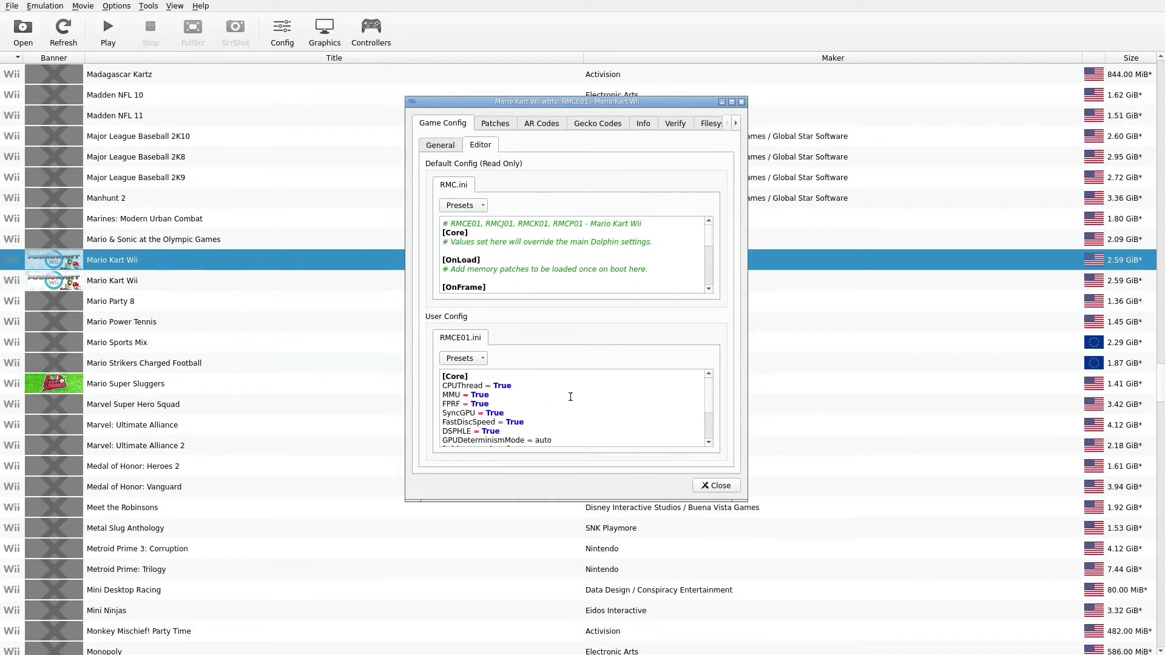
pyautogui.scroll(-2, 502, 396)
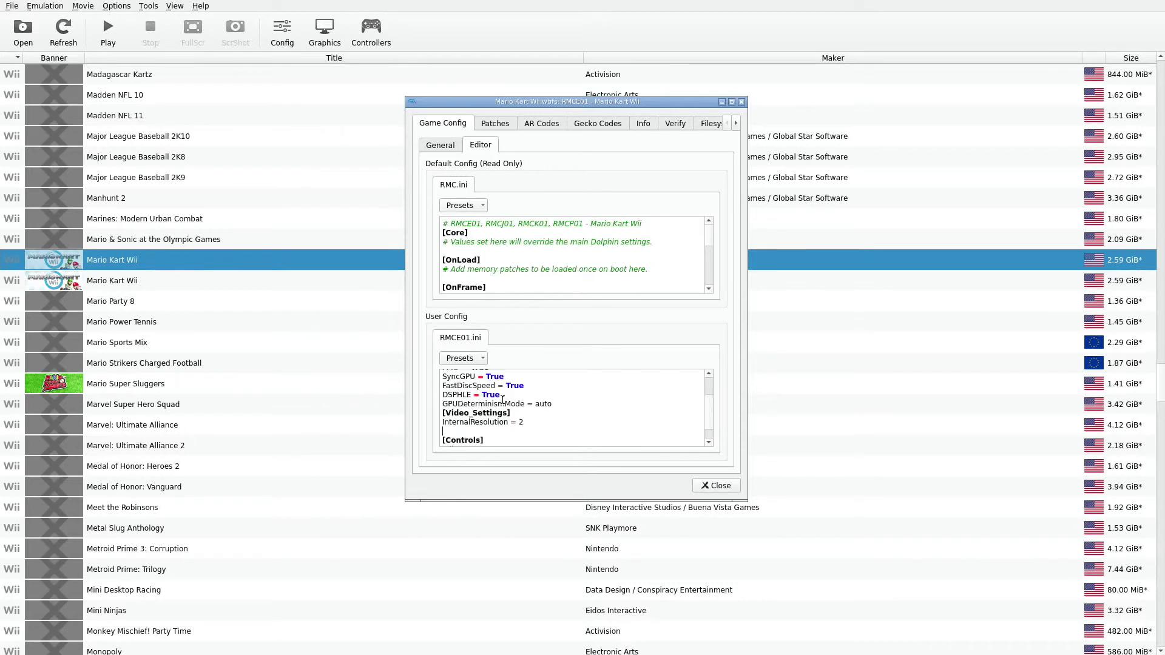
pyautogui.press('BackSpace')
# Add the line "EmulationSpeed = 0.9" at the end of the [Core] section in Mario Kart Wii's user config
pyautogui.click(558, 403)
pyautogui.press('Return')
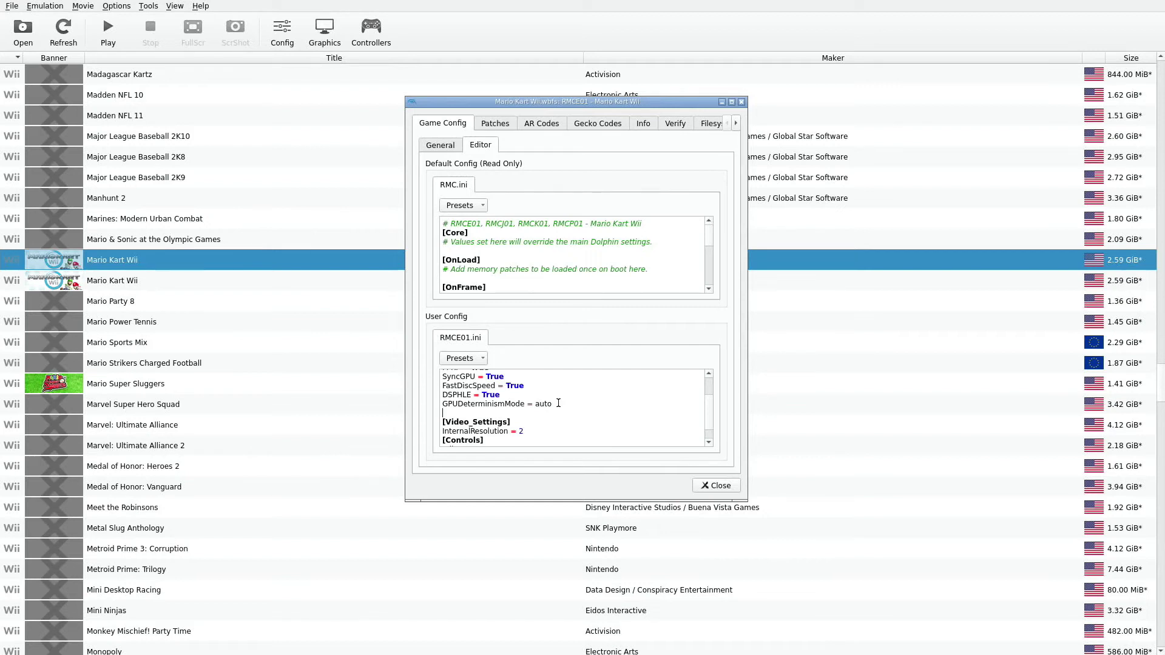
pyautogui.write('Emulation Speed=0.9')
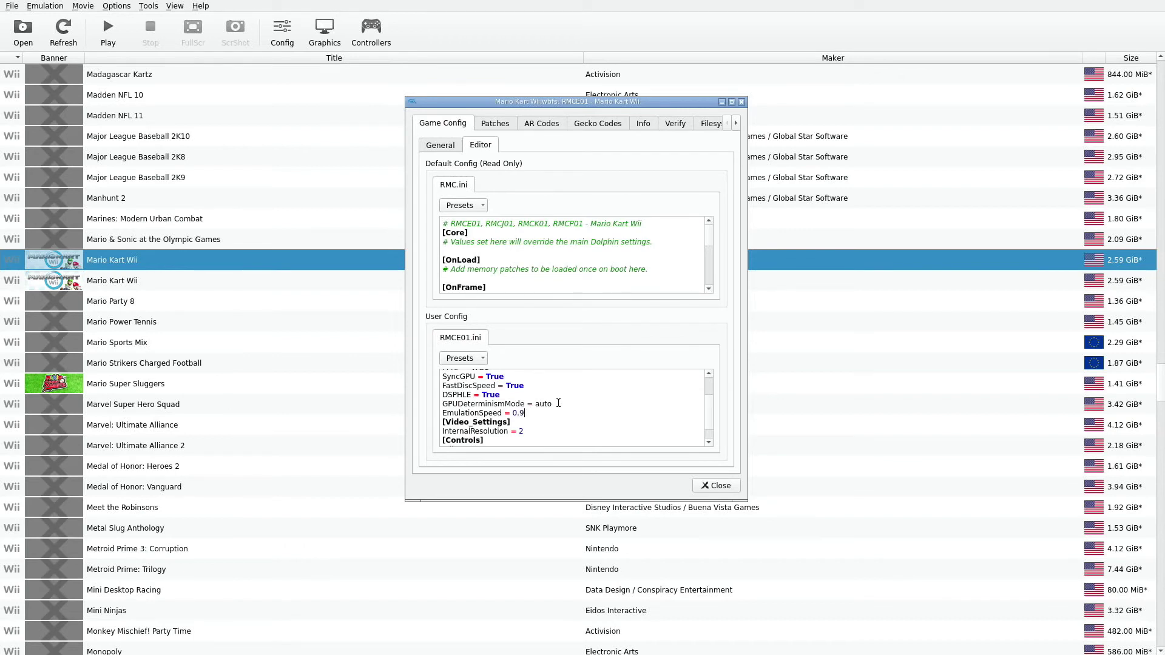